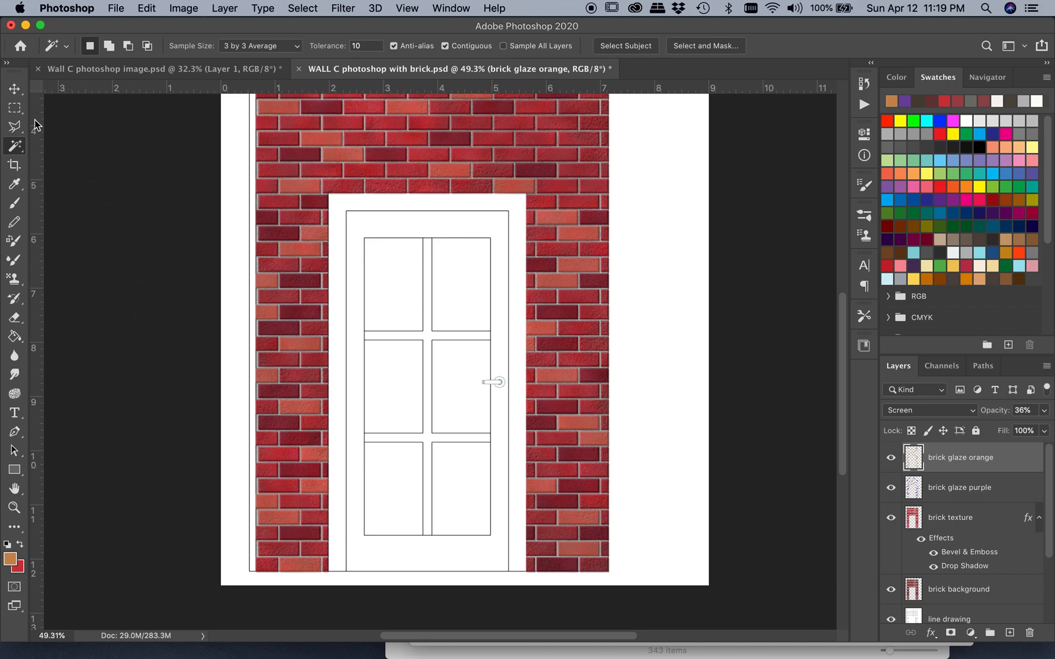
Select the white door opening in the brick wall, trim included, with a rectangular marquee about 3.65 in wide and 6.99 in high
left_click(13, 110)
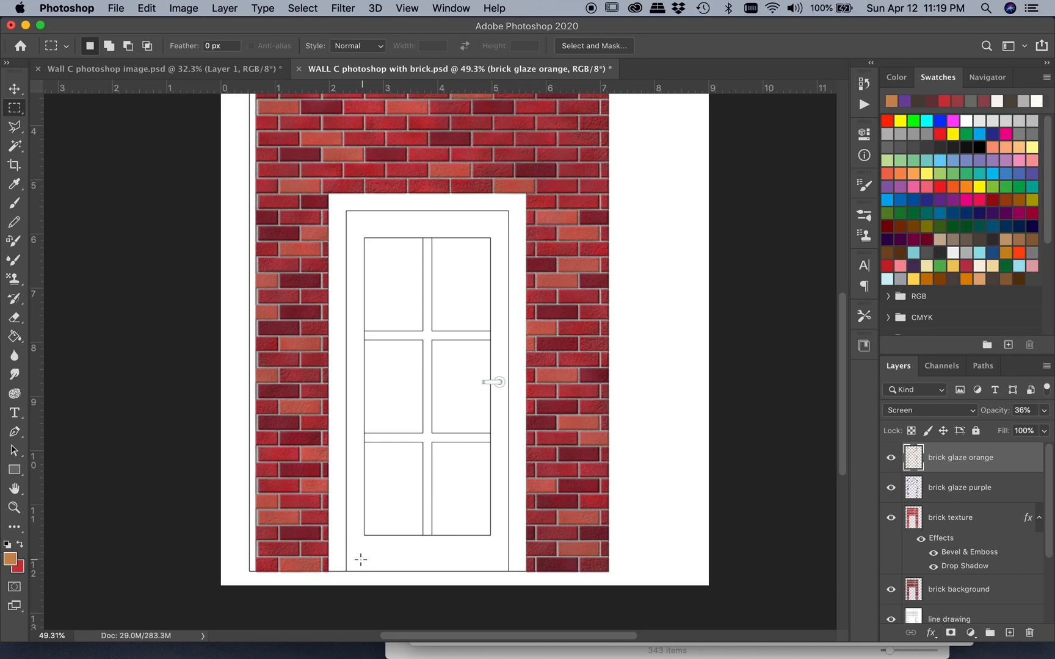
scroll(332, 568, "up", 5)
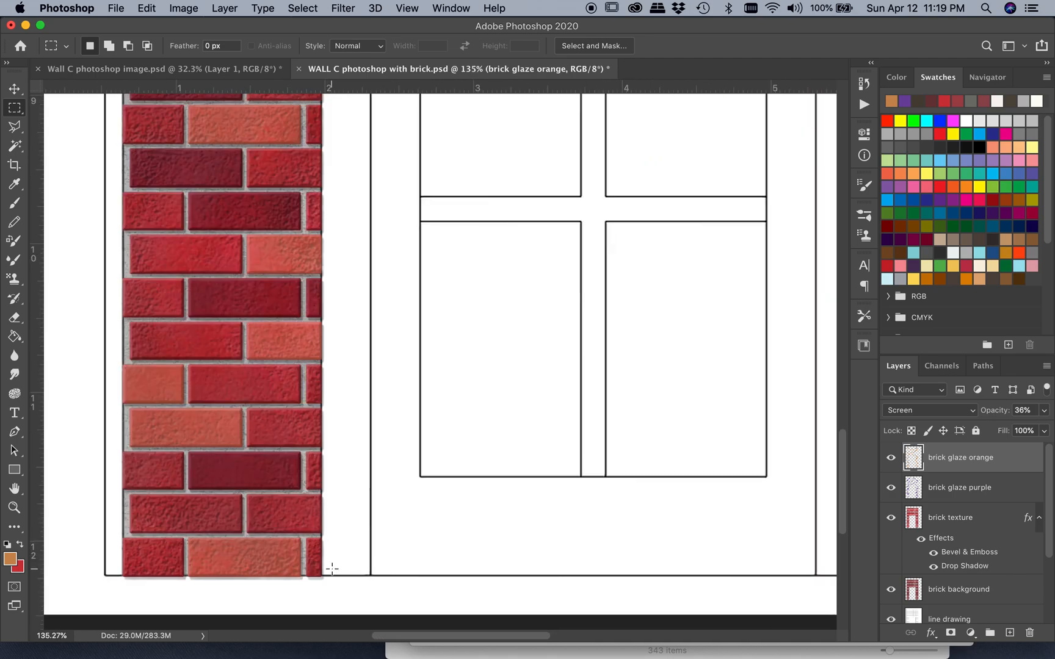
left_click_drag(322, 577, 764, 174)
scroll(757, 194, "up", 10)
scroll(757, 195, "right", 3)
scroll(757, 193, "up", 6)
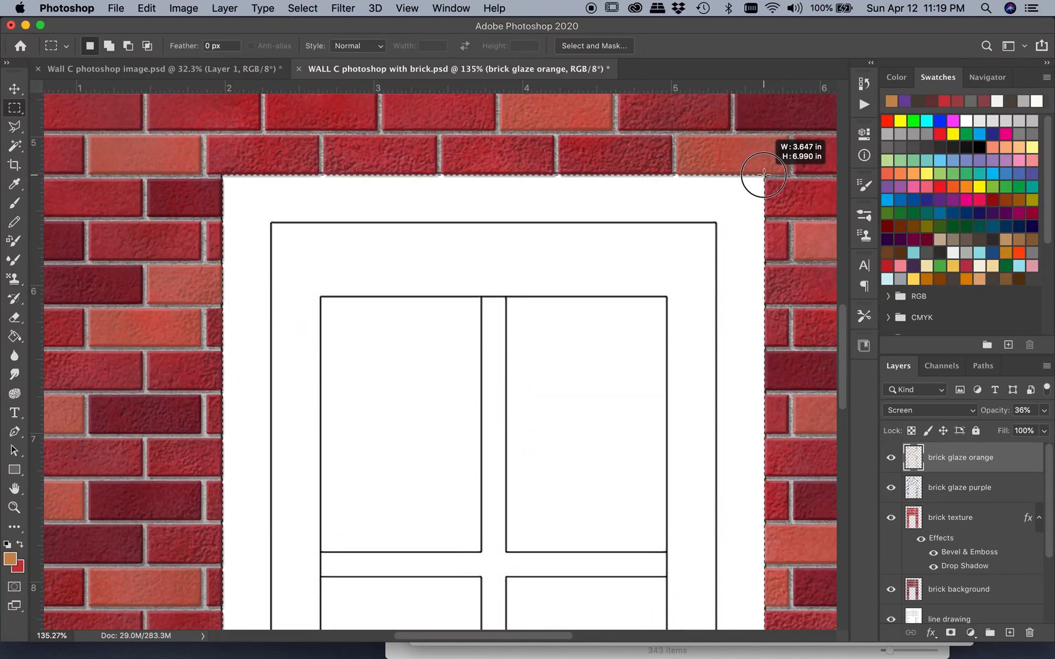
left_click_drag(764, 175, 764, 176)
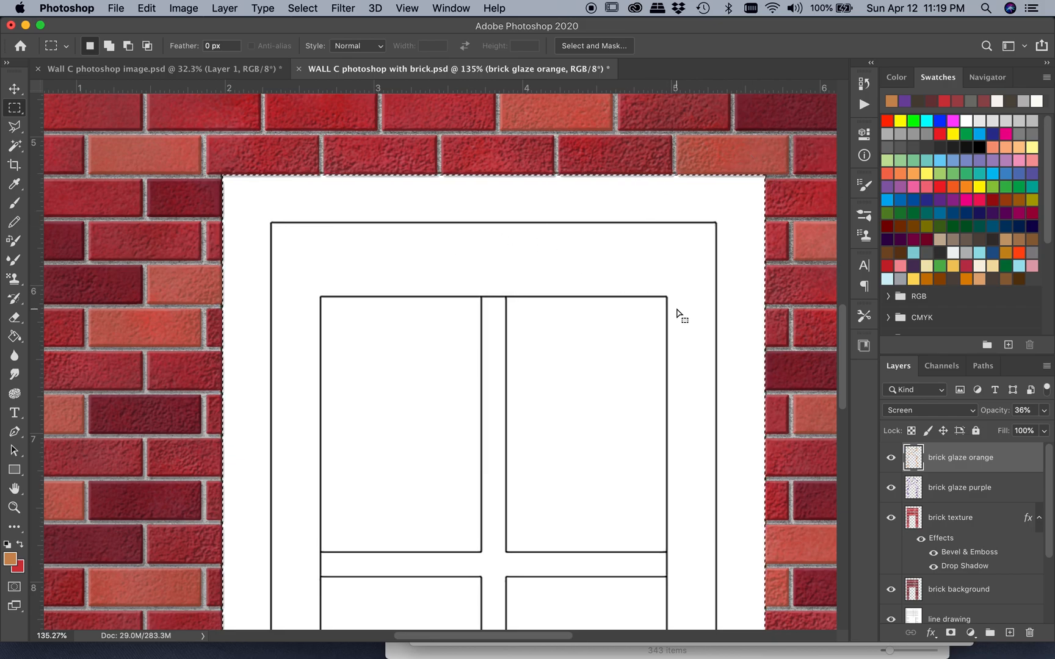
Create a new layer named "door background" above the brick glaze orange layer
left_click(226, 9)
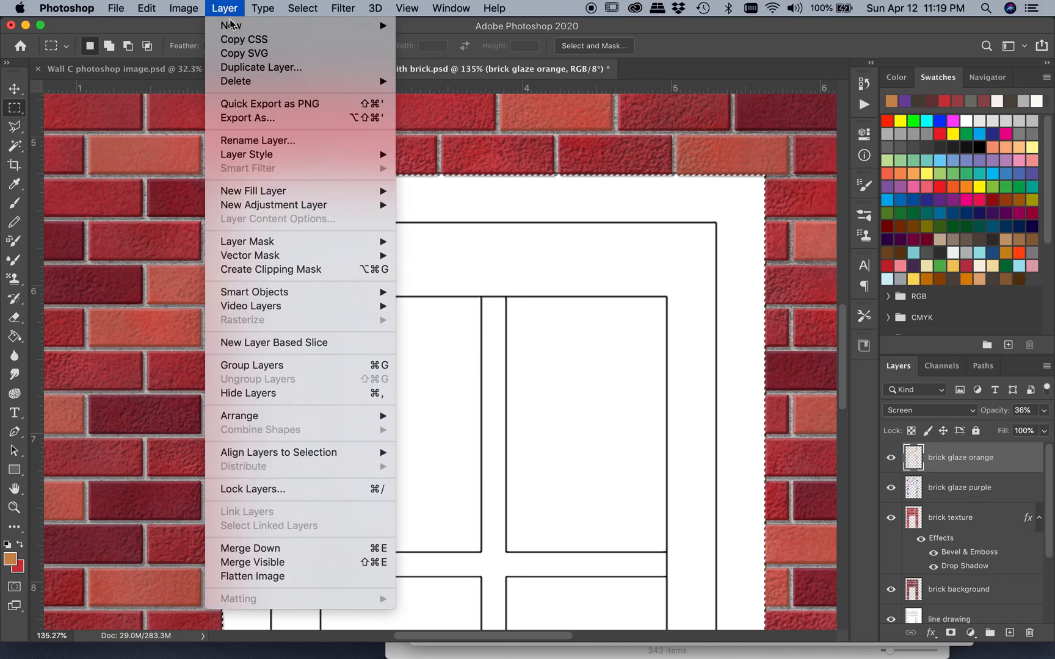
mouse_move(232, 28)
left_click(439, 30)
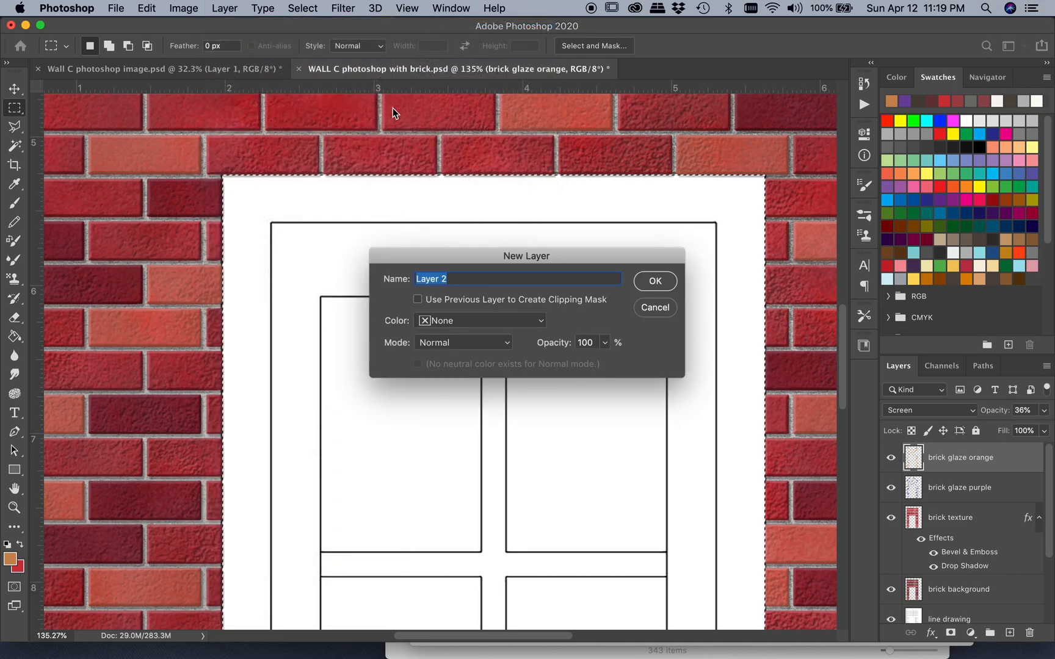
type("door b")
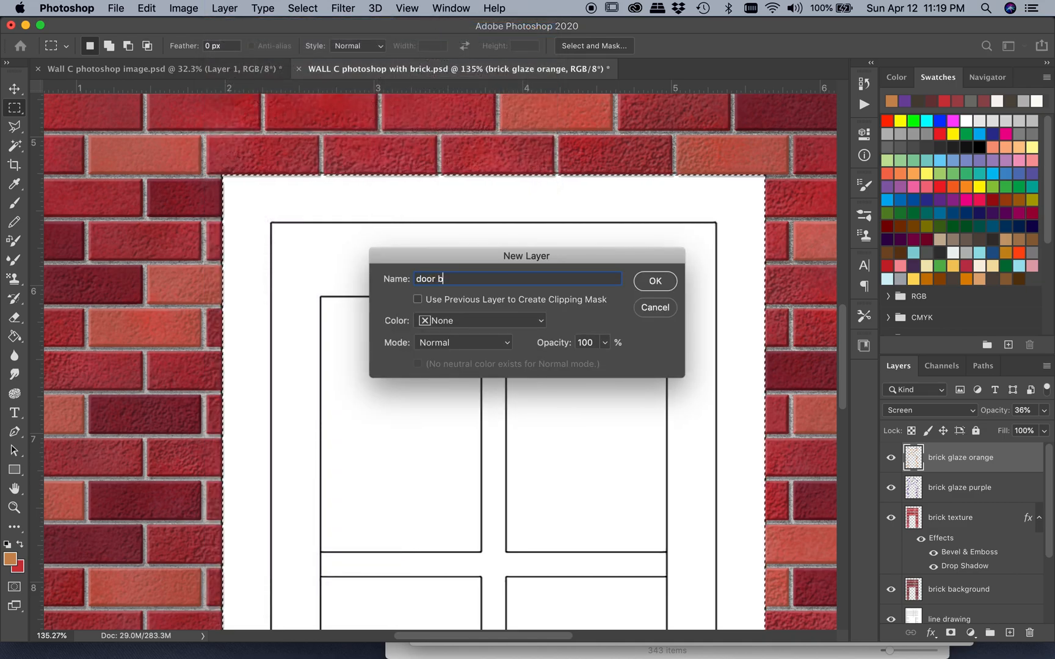
type("ackground")
key("Return")
Set the foreground color to a medium-dark green, hex 395b29
scroll(340, 337, "down", 2)
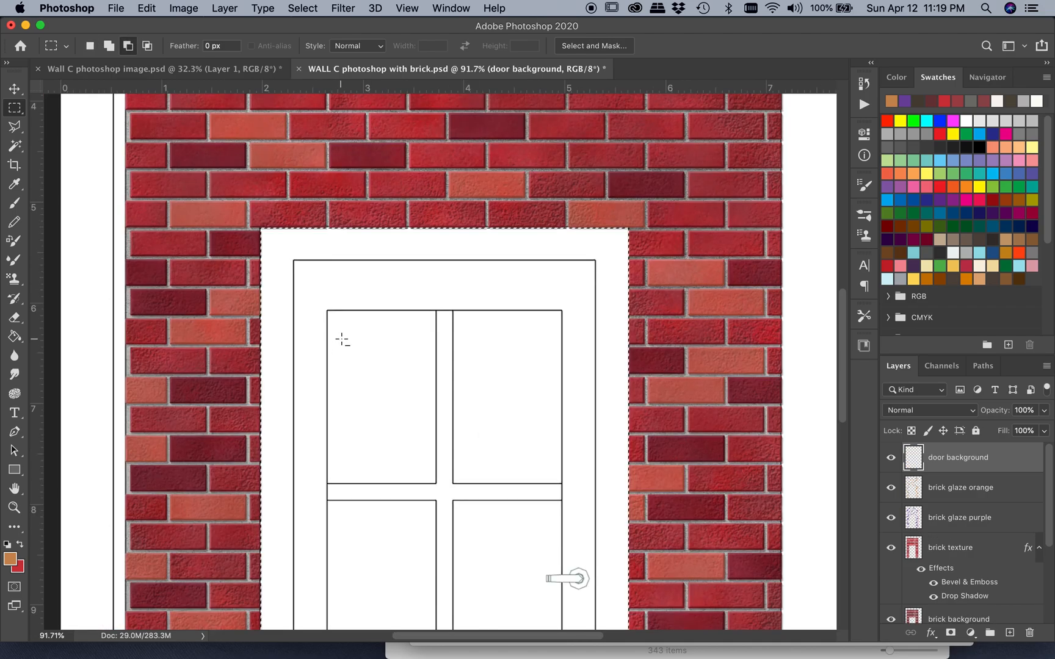
scroll(341, 339, "down", 3)
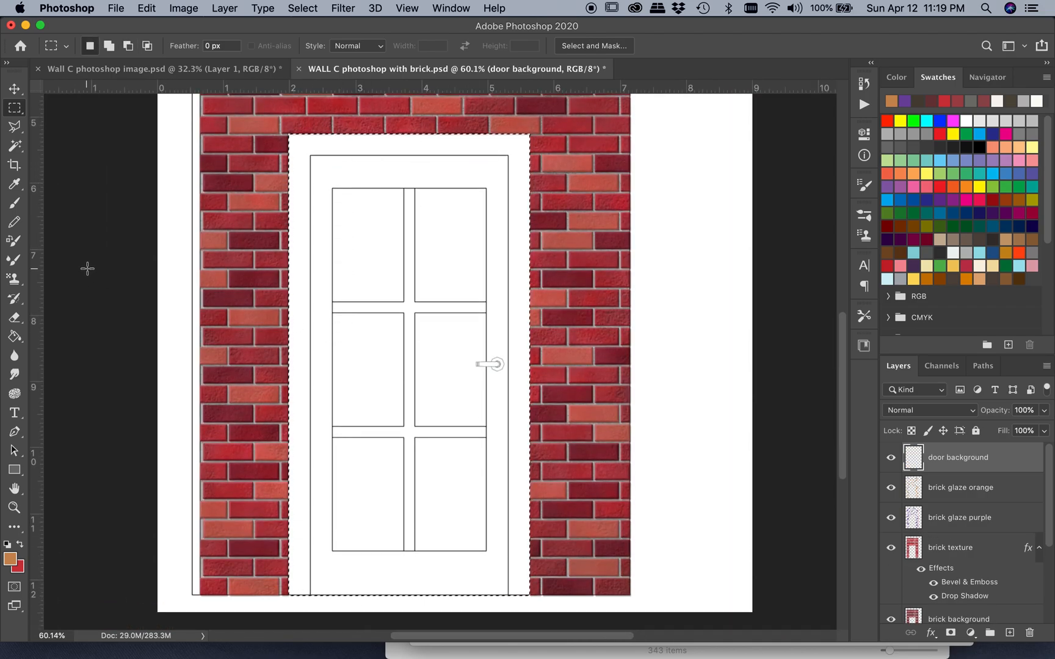
left_click(10, 562)
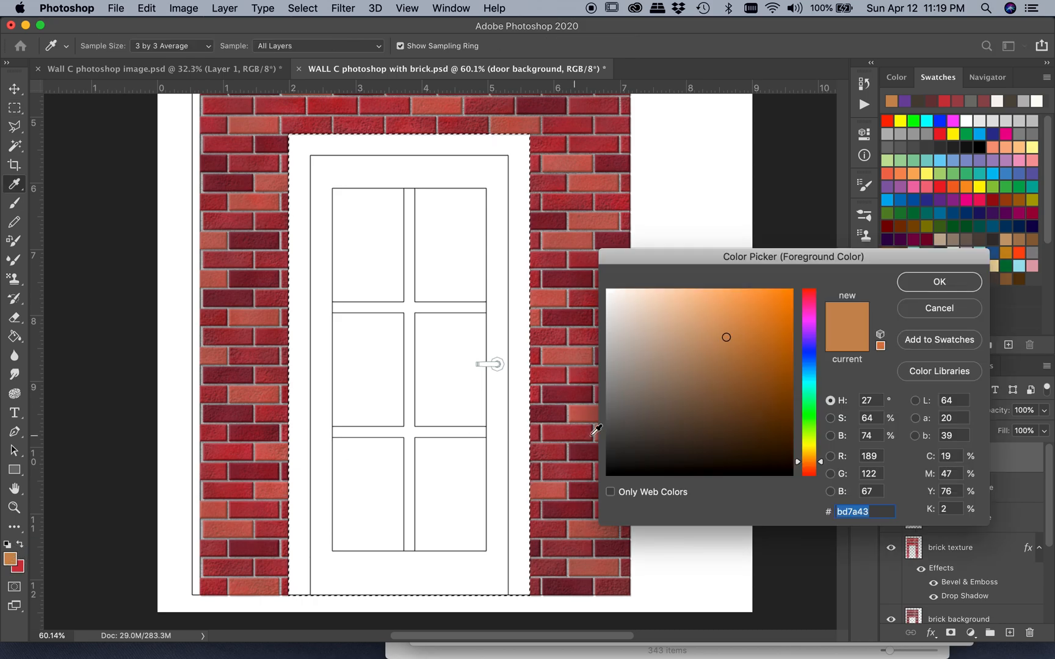
left_click_drag(818, 439, 818, 425)
left_click(708, 408)
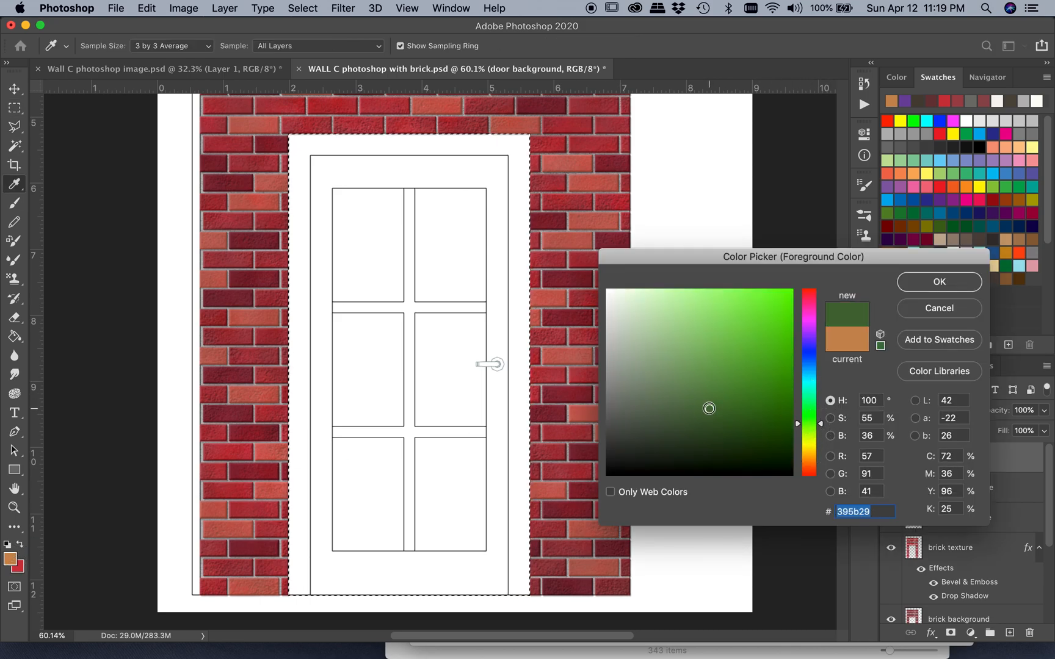
left_click(939, 282)
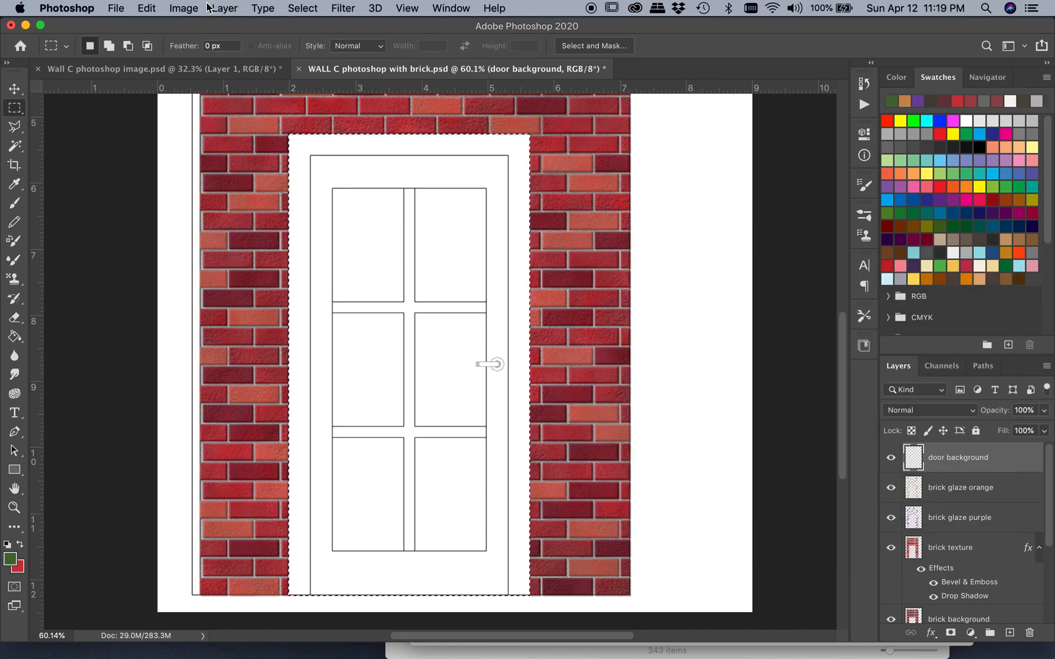
Fill the selected door opening on the door background layer with the green foreground color
left_click(184, 8)
mouse_move(141, 11)
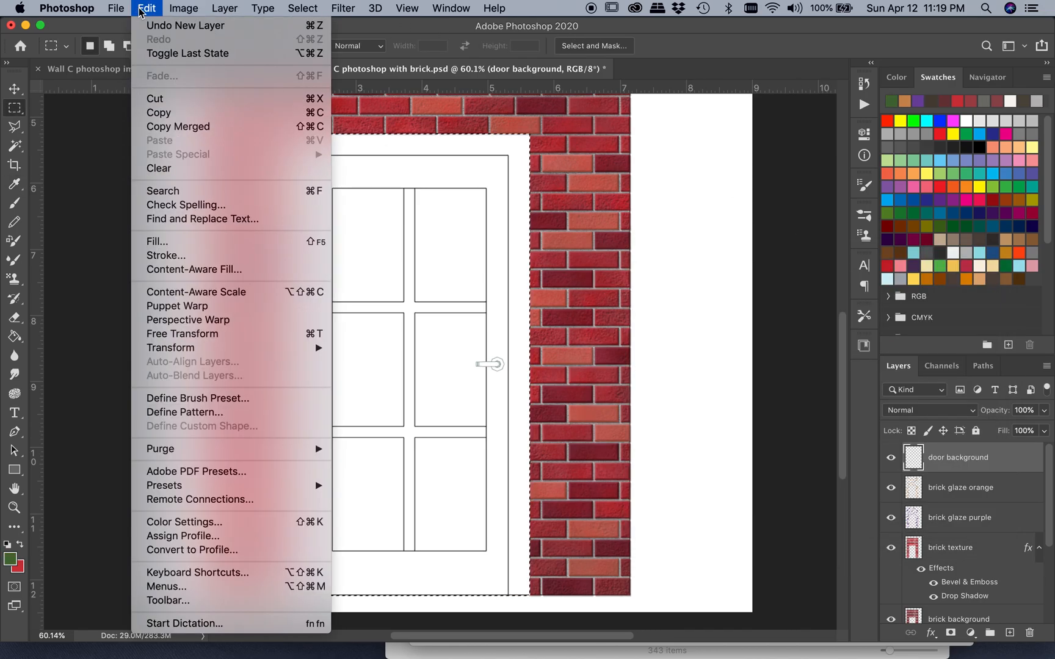
left_click(157, 242)
left_click(620, 258)
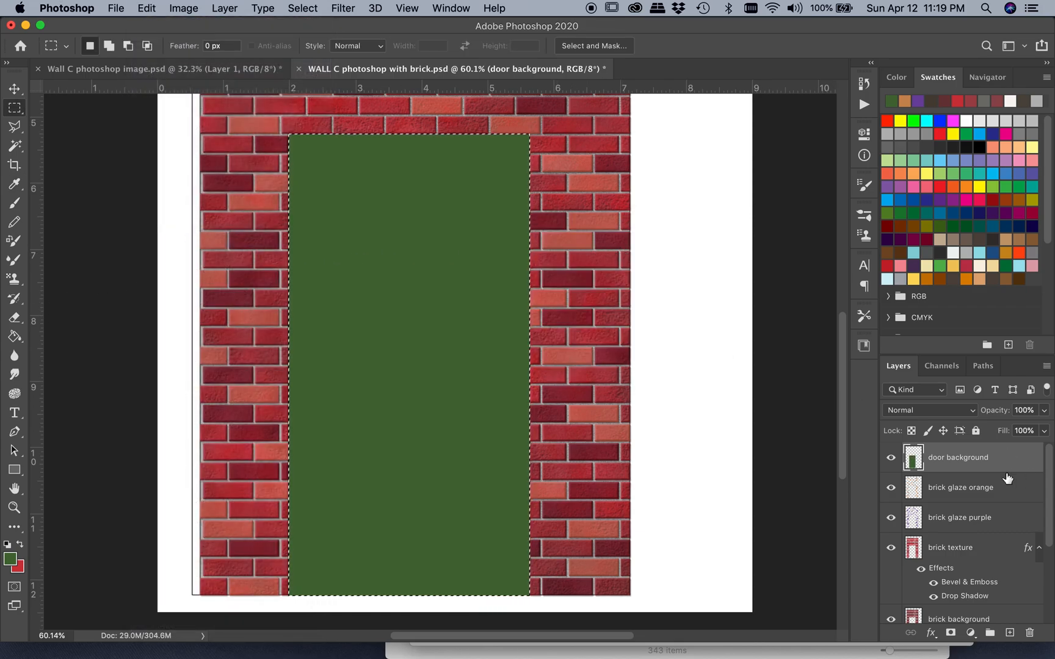
Move the line drawing layer to the top of the layer stack, above door background
scroll(994, 509, "down", 3)
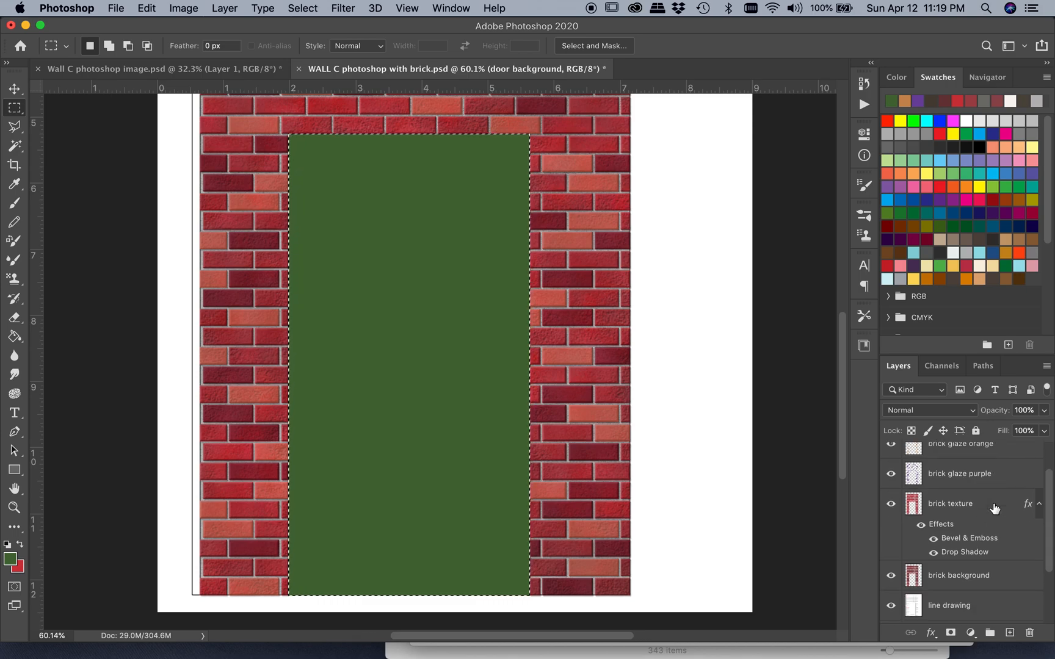
left_click_drag(998, 593, 988, 445)
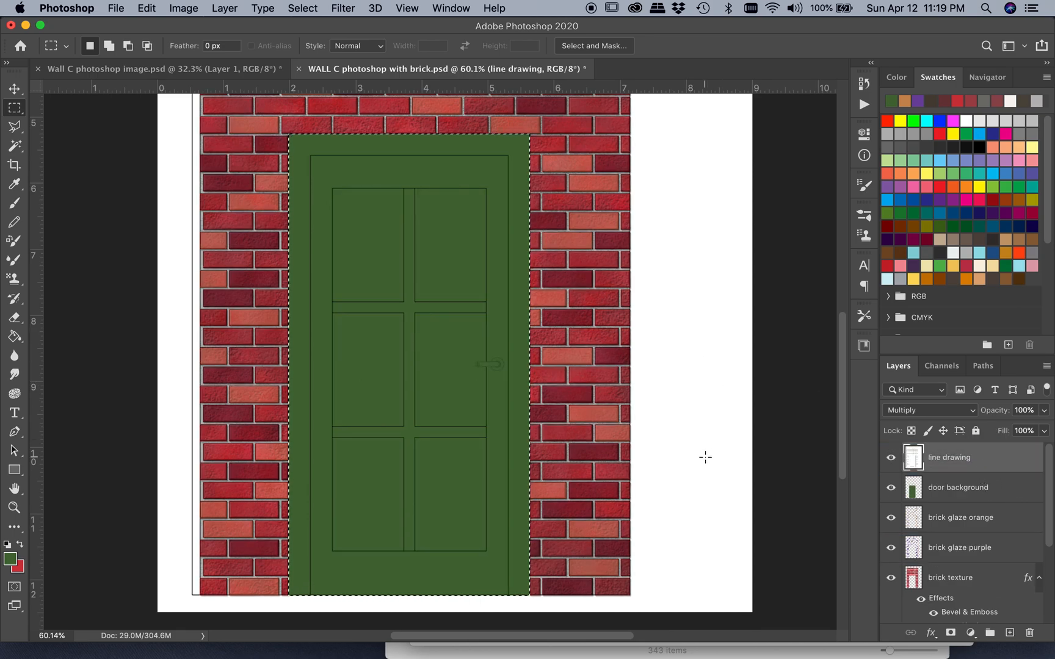
Examine the bricks near the door's upper corner up close with the line drawing layer hidden and shown again
scroll(706, 458, "up", 5)
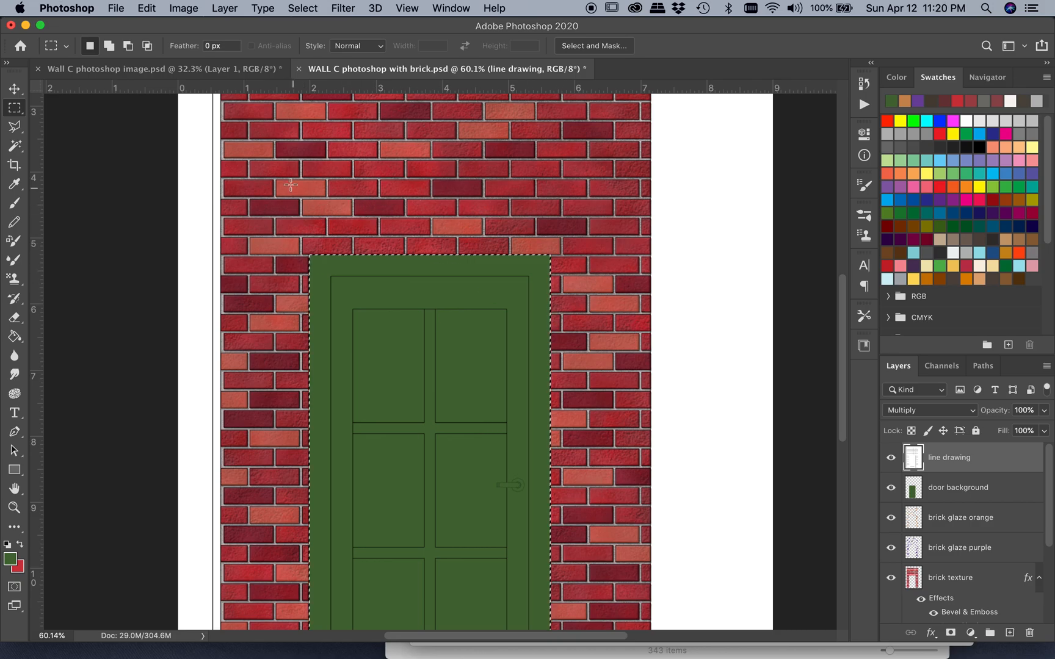
scroll(260, 188, "up", 5)
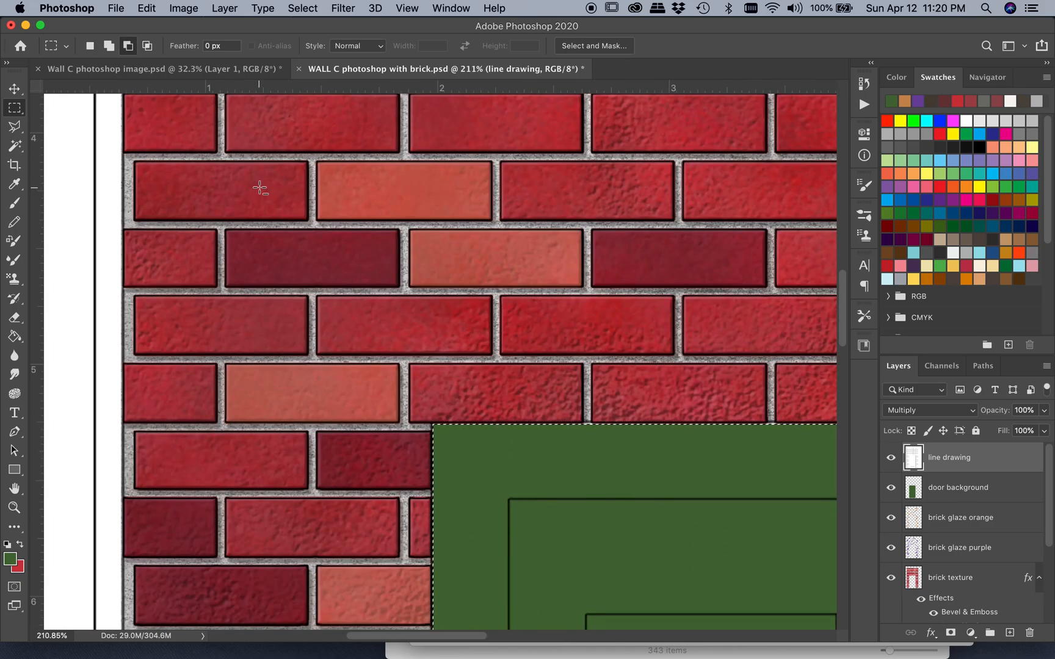
scroll(260, 188, "up", 2)
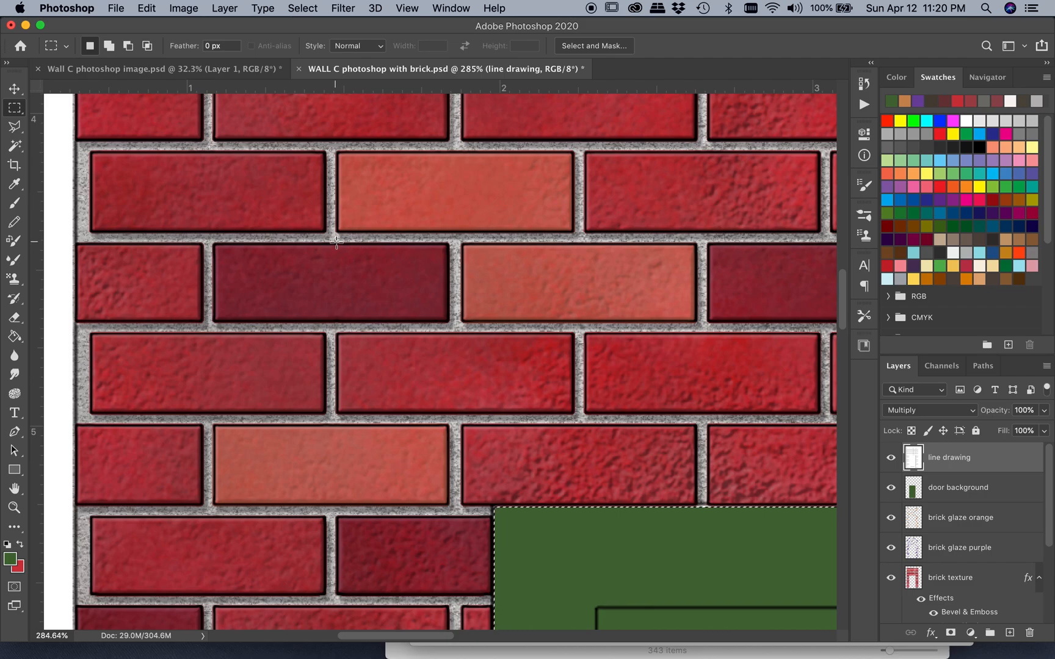
left_click(891, 457)
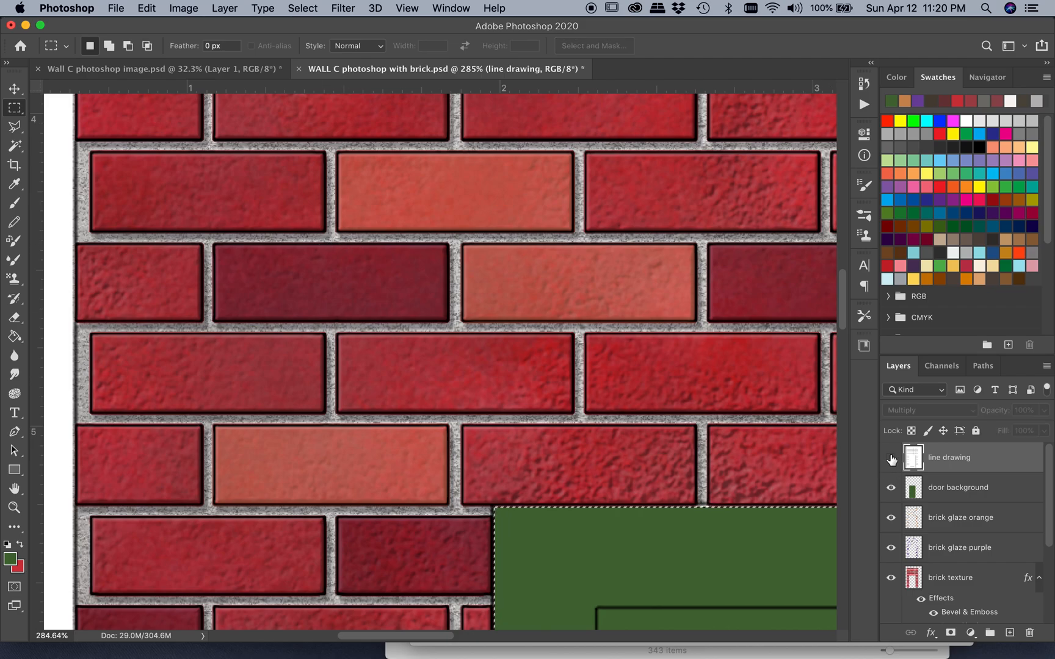
left_click(890, 458)
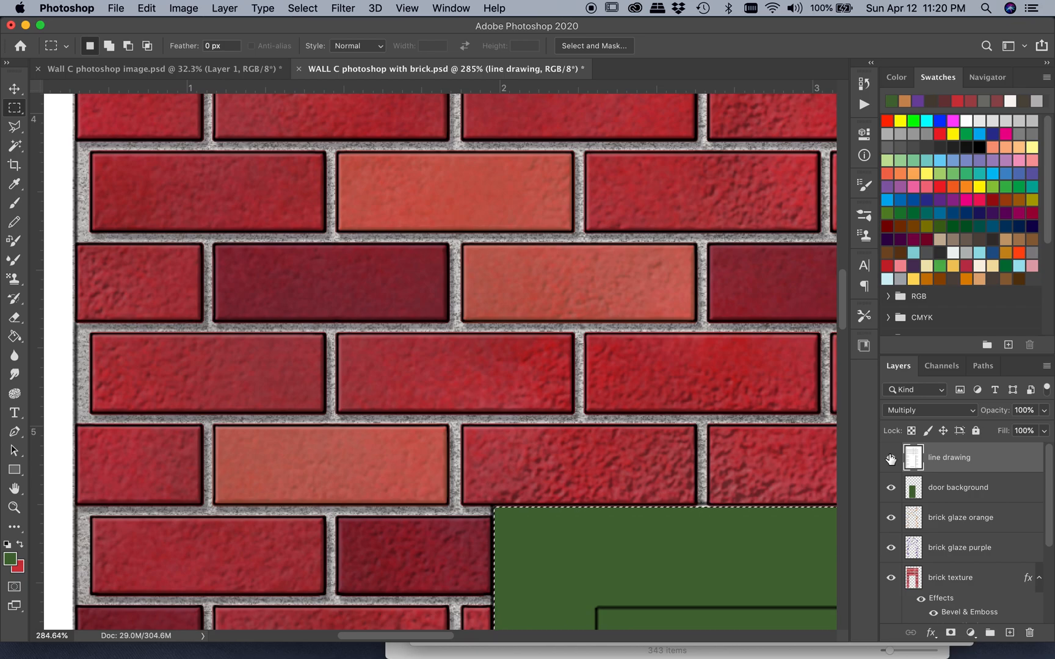
Subtract the inner door rectangle inside the frame line from the selection, keeping only the trim around the door selected
scroll(632, 436, "down", 3)
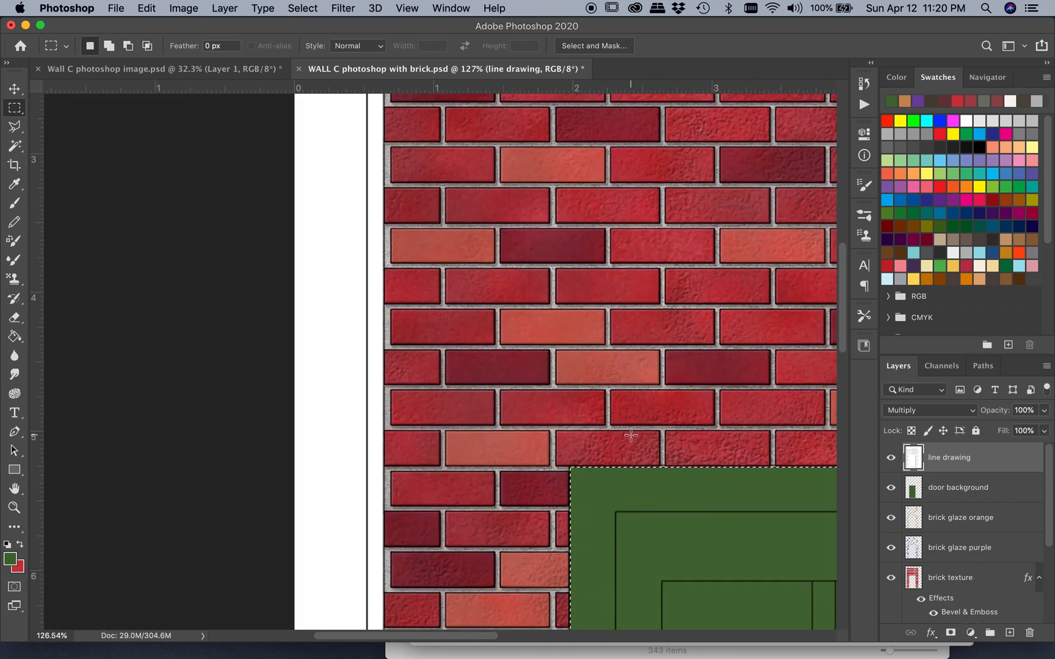
scroll(631, 437, "down", 3)
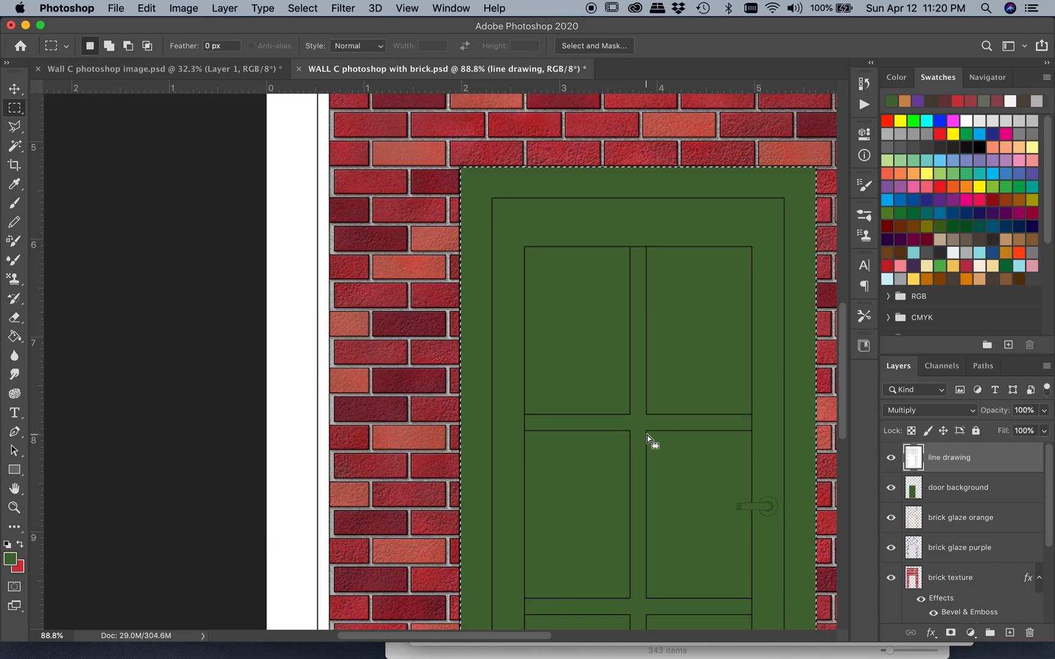
scroll(647, 435, "right", 5)
scroll(648, 436, "down", 3)
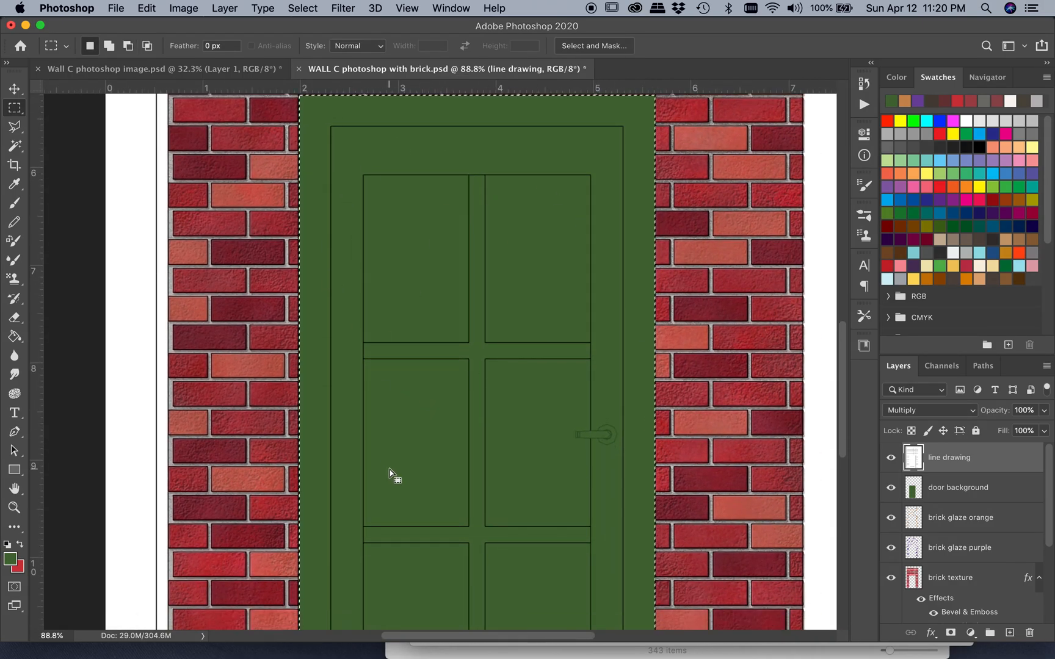
key("alt")
scroll(390, 471, "down", 3)
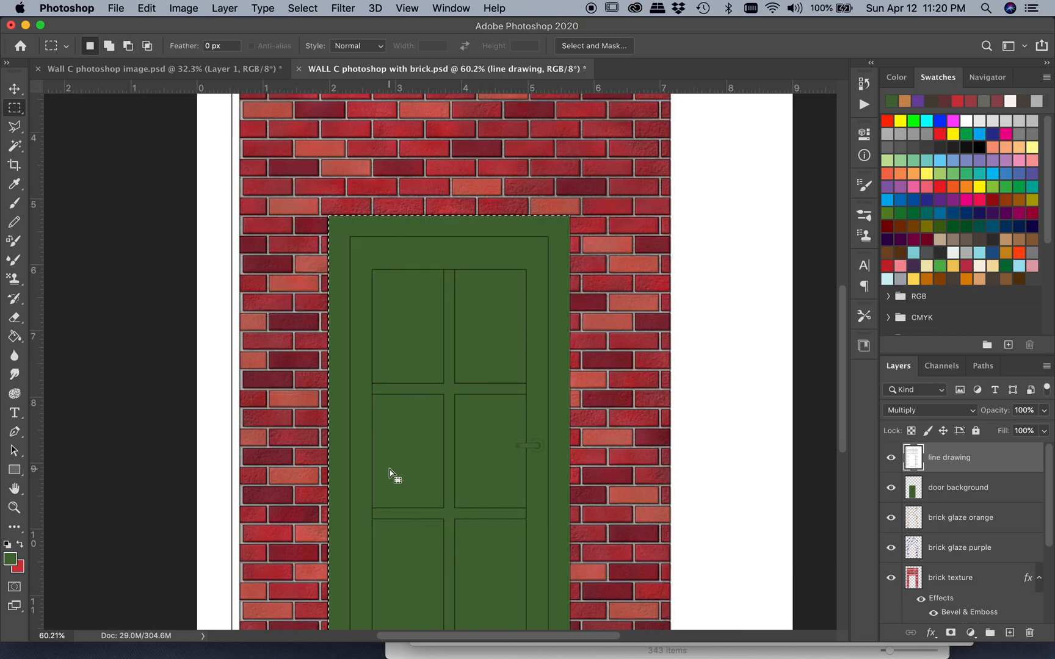
scroll(393, 476, "right", 2)
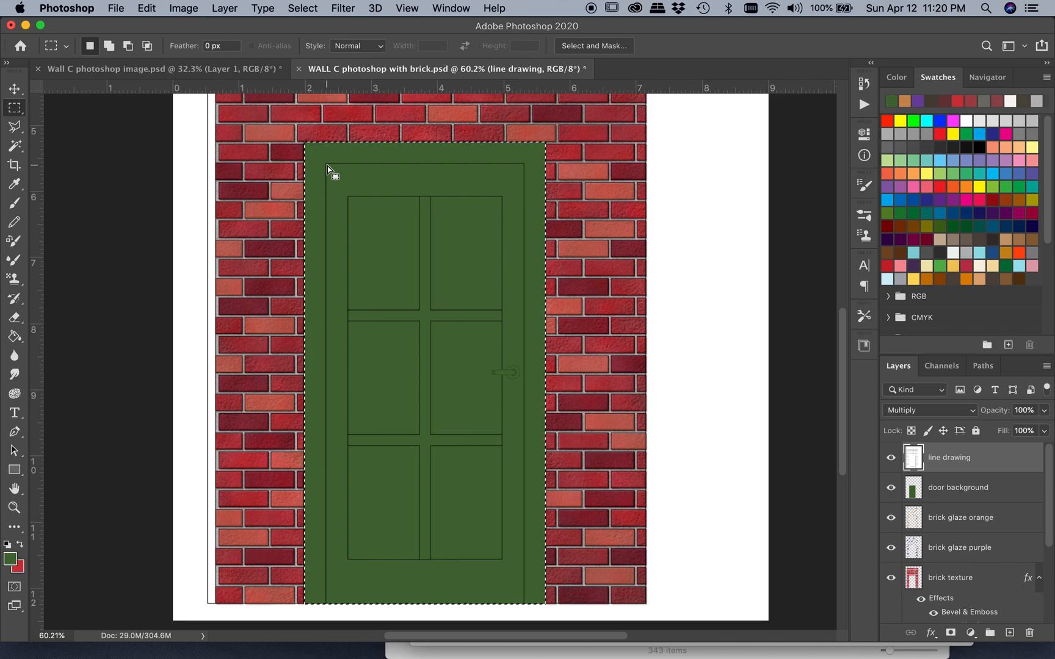
key("alt")
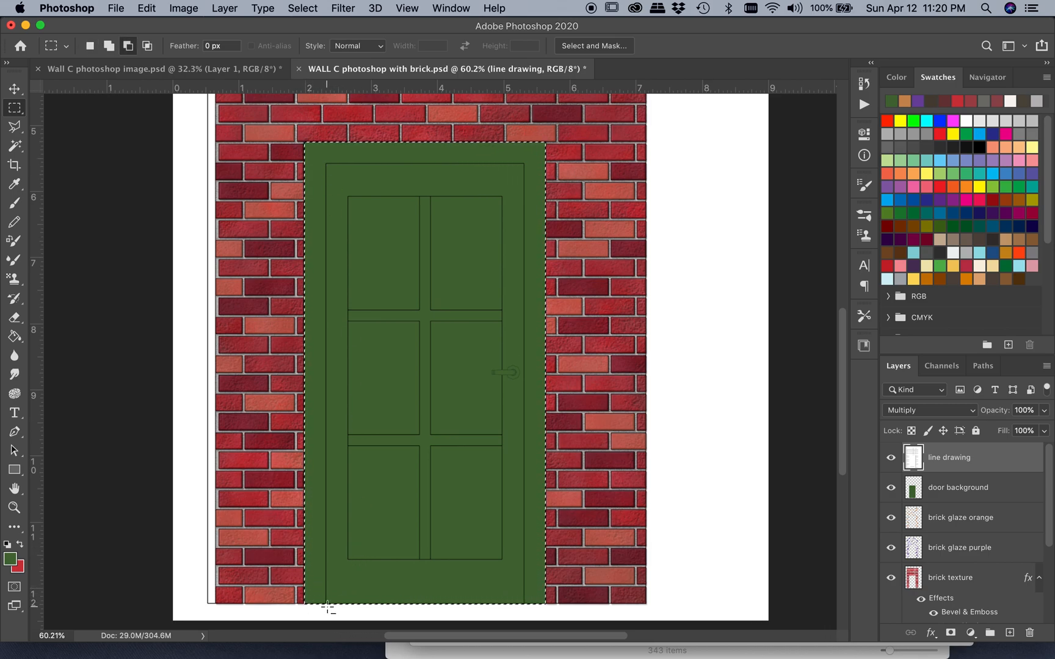
left_click_drag(326, 606, 524, 164)
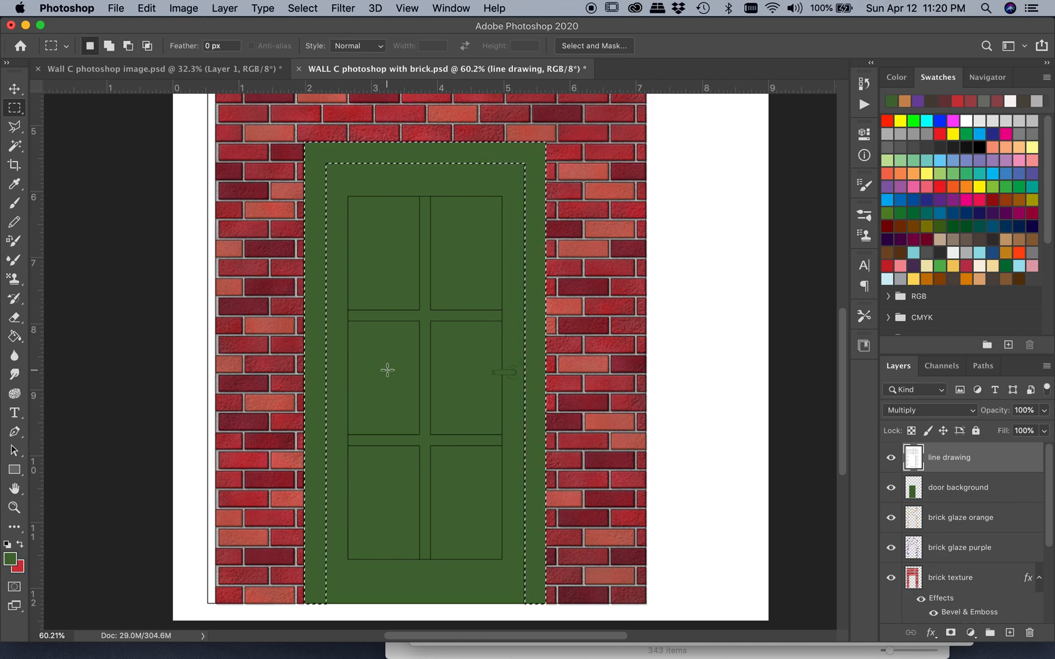
Save the trim selection as a new channel named "door trim"
left_click(301, 7)
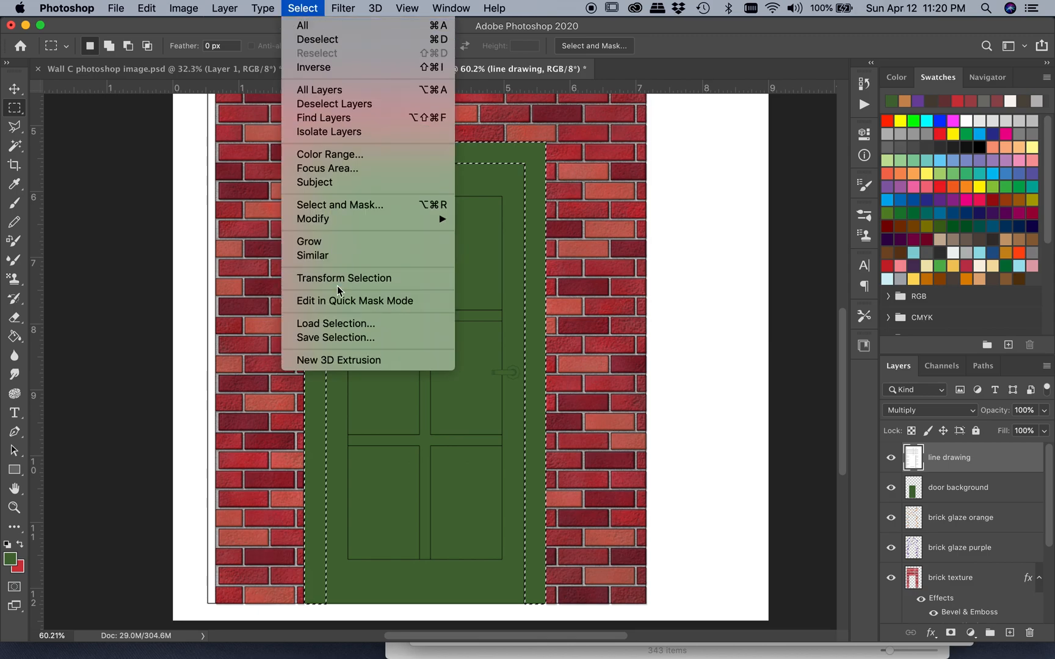
left_click(339, 337)
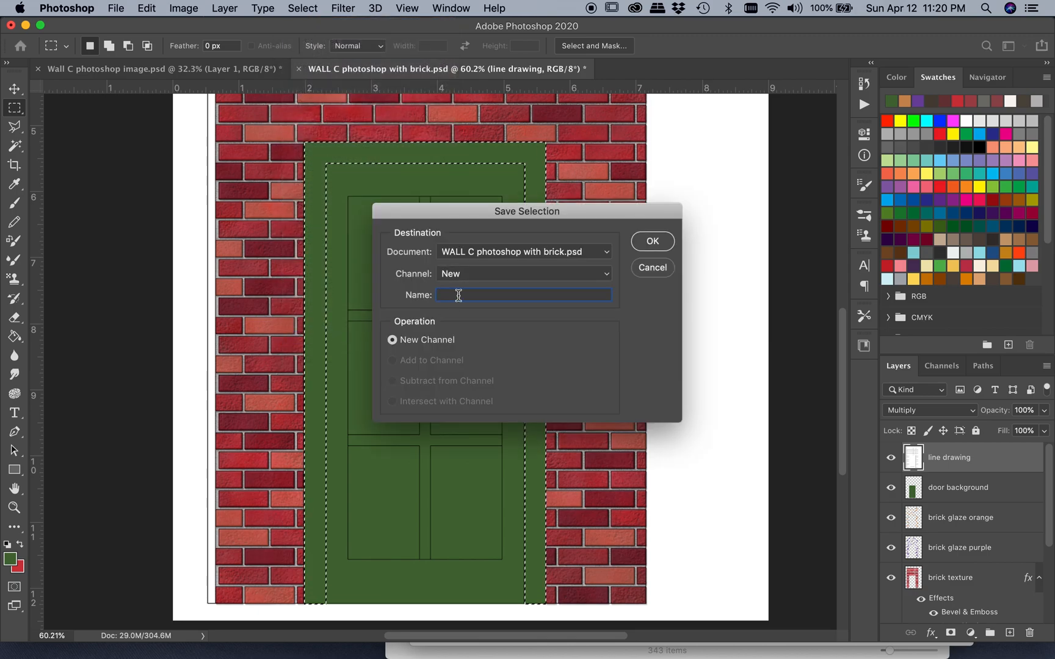
type("door trim")
left_click(652, 245)
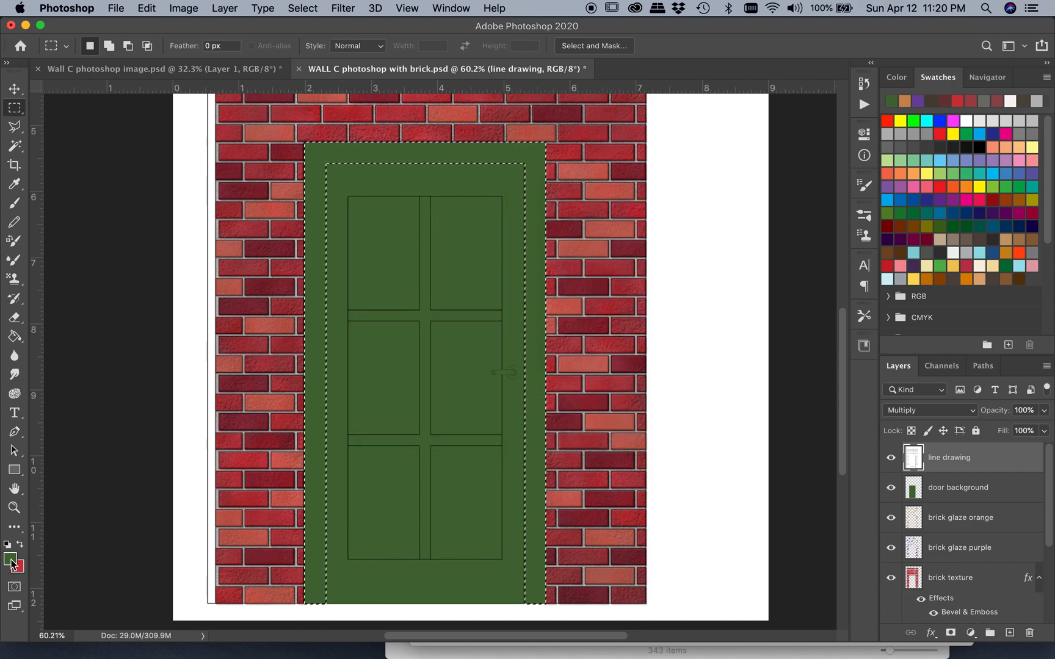
Set the foreground color to a darker green, hex 284917
left_click(11, 562)
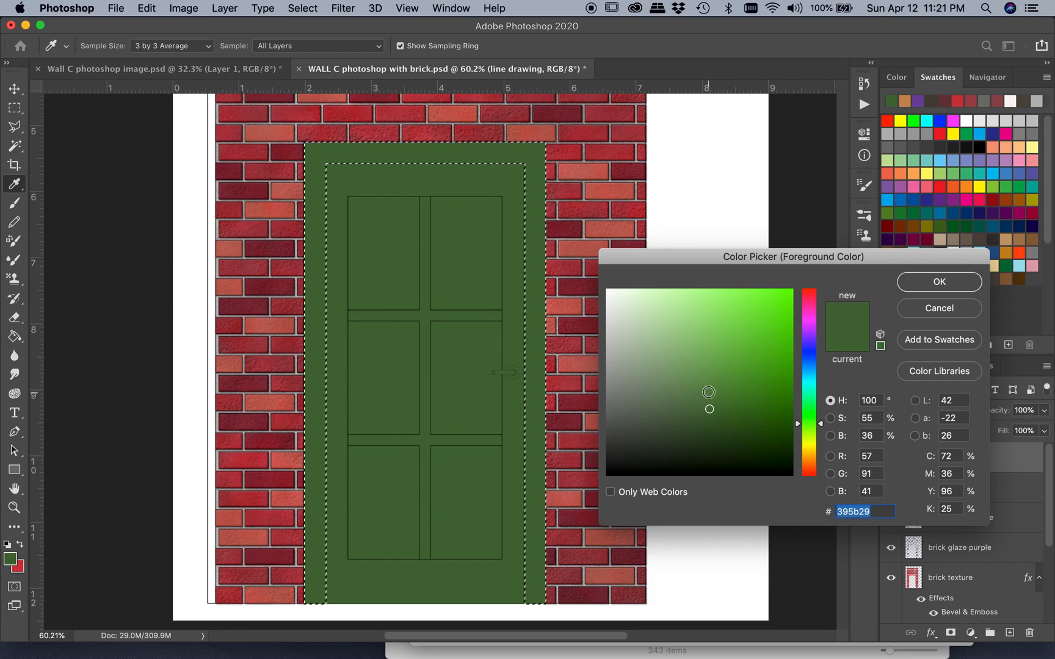
left_click(733, 421)
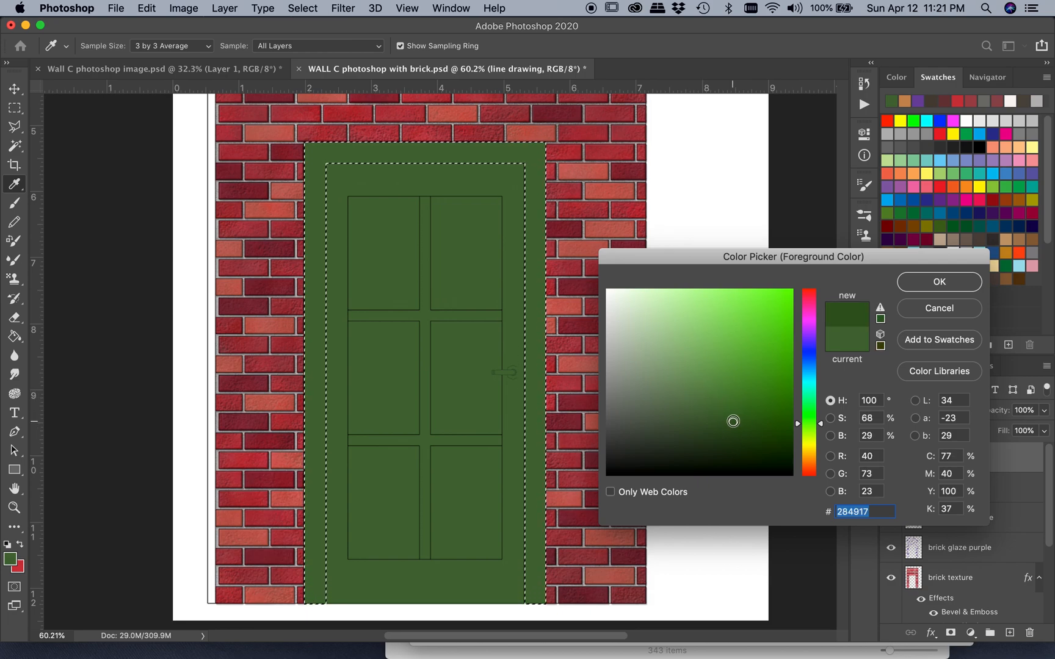
left_click(960, 283)
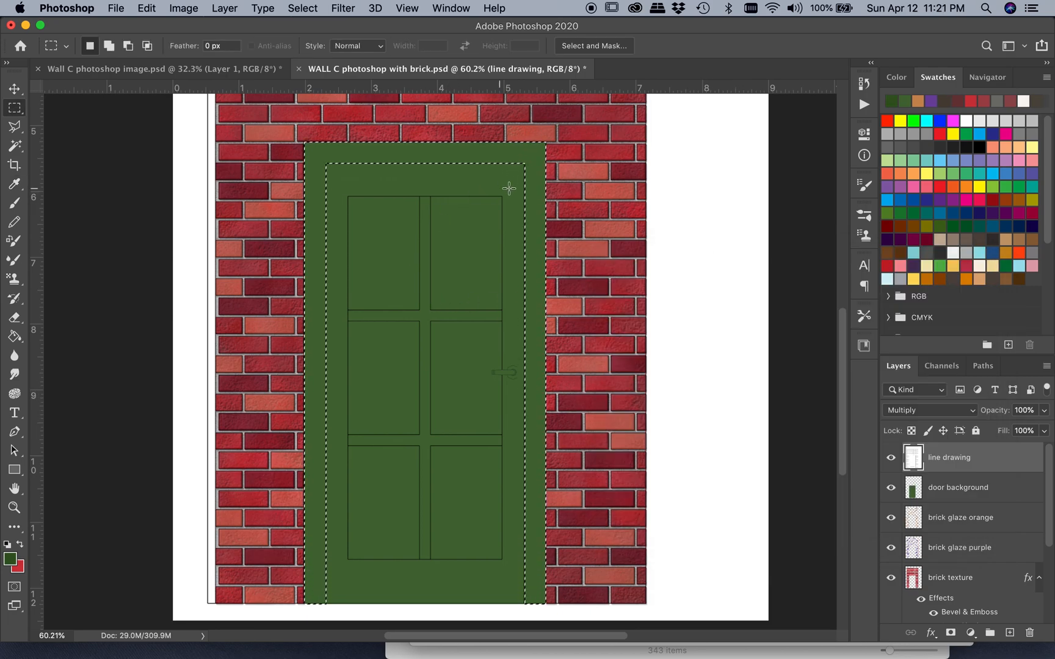
Look through the brush presets for a wood-grain brush, including the vintage wooden brushes
left_click(865, 216)
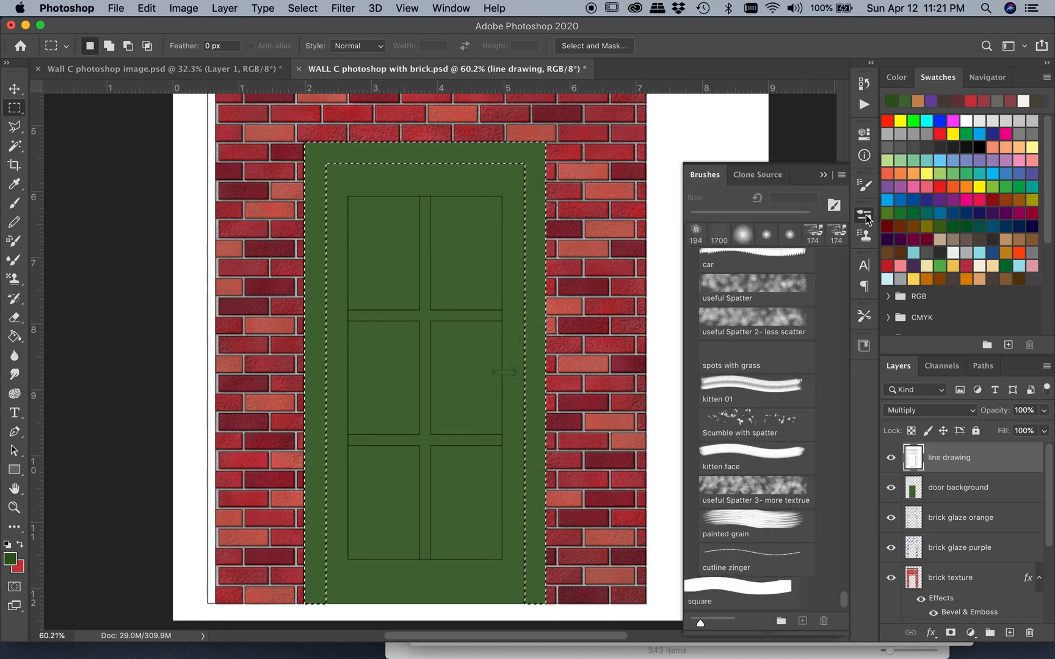
scroll(762, 394, "down", 2)
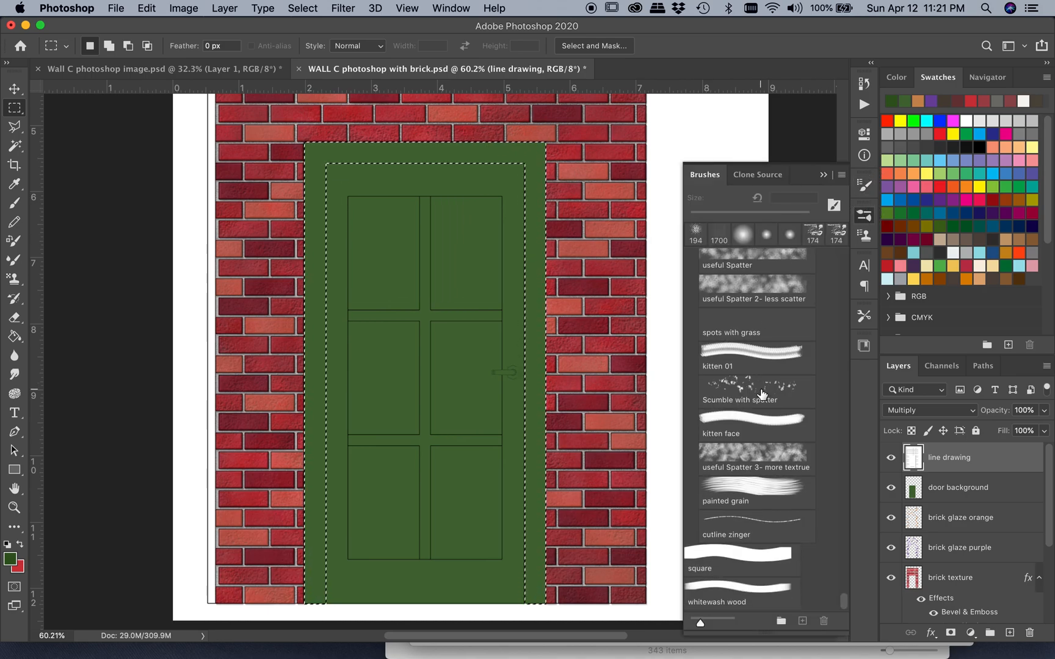
scroll(762, 394, "up", 8)
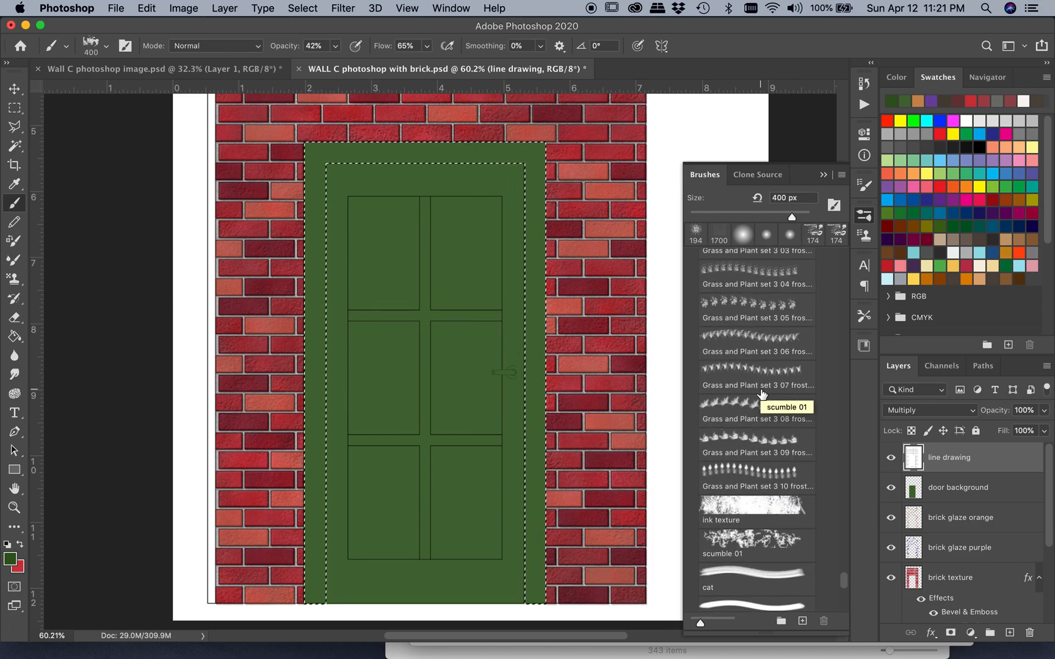
scroll(762, 395, "up", 5)
scroll(762, 394, "up", 6)
key("m")
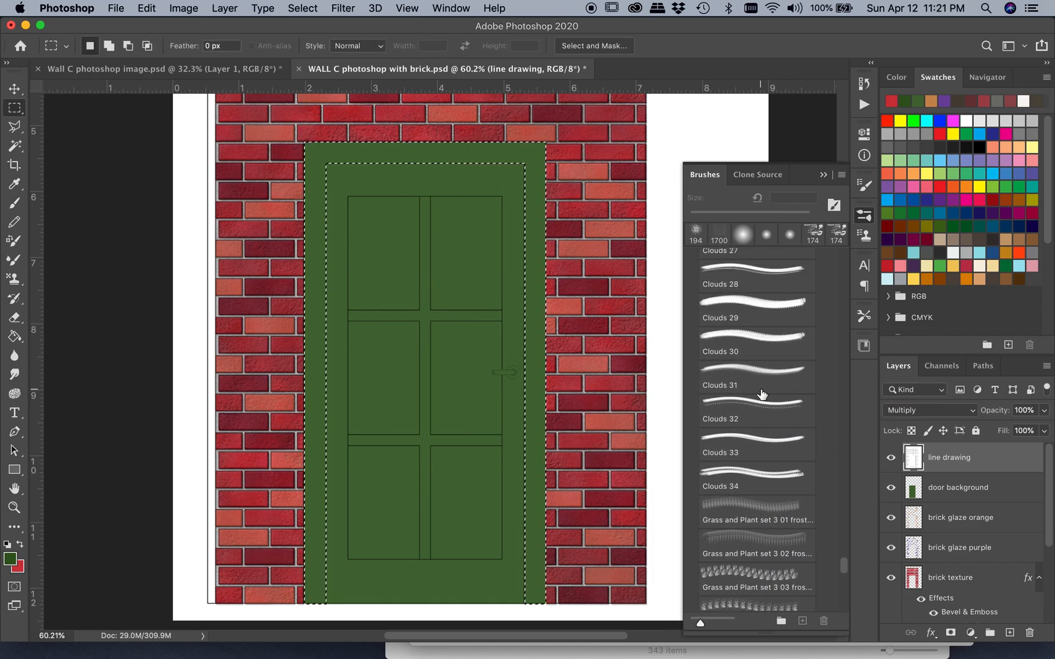
scroll(762, 393, "up", 8)
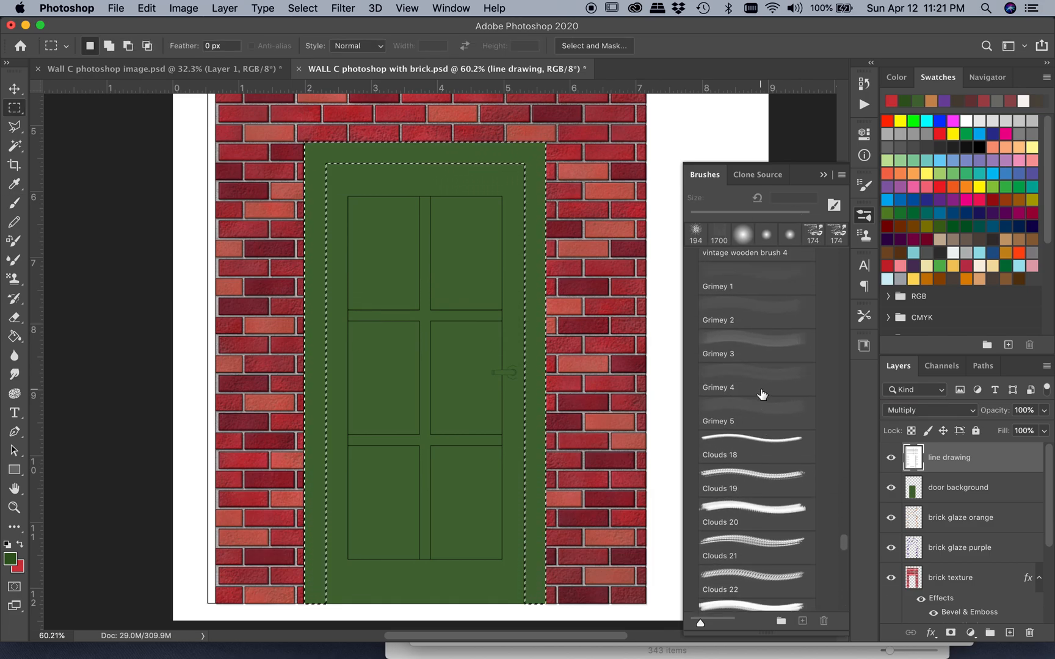
scroll(762, 395, "up", 6)
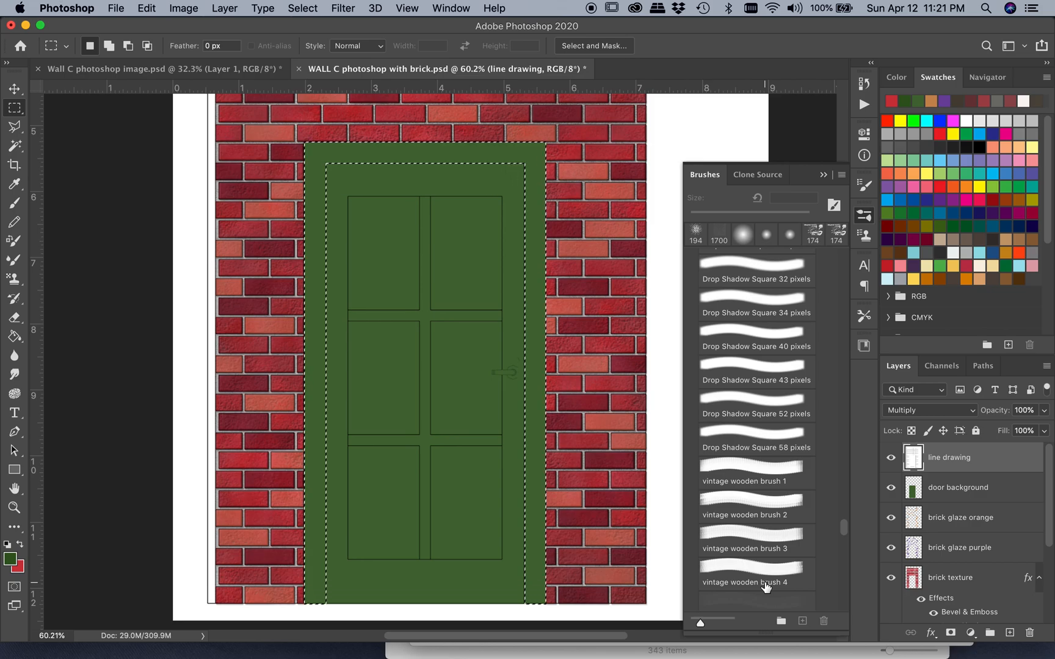
scroll(766, 588, "down", 1)
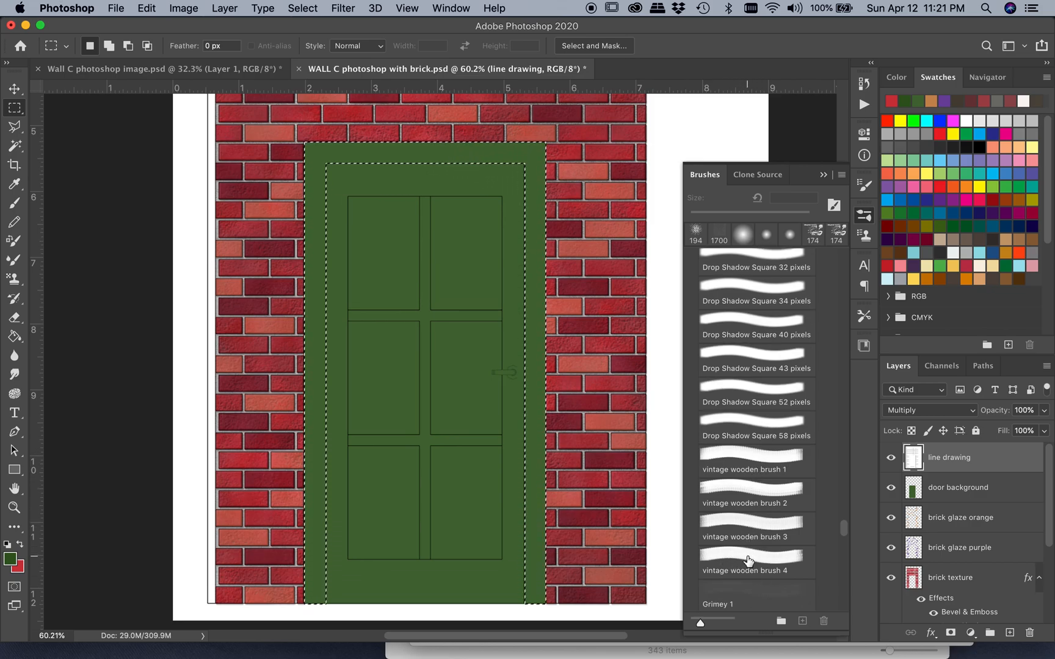
scroll(753, 559, "down", 1)
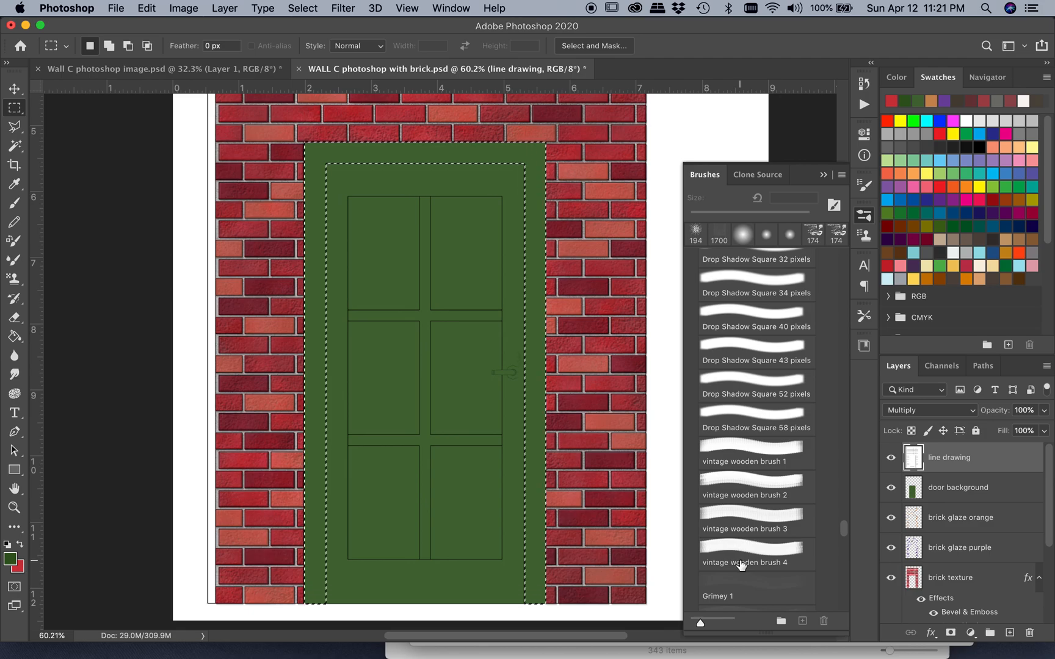
Choose the Flat Angle Low Bristle Count brush from the brush presets
scroll(740, 565, "up", 7)
scroll(753, 480, "up", 6)
scroll(755, 471, "up", 6)
scroll(755, 471, "up", 3)
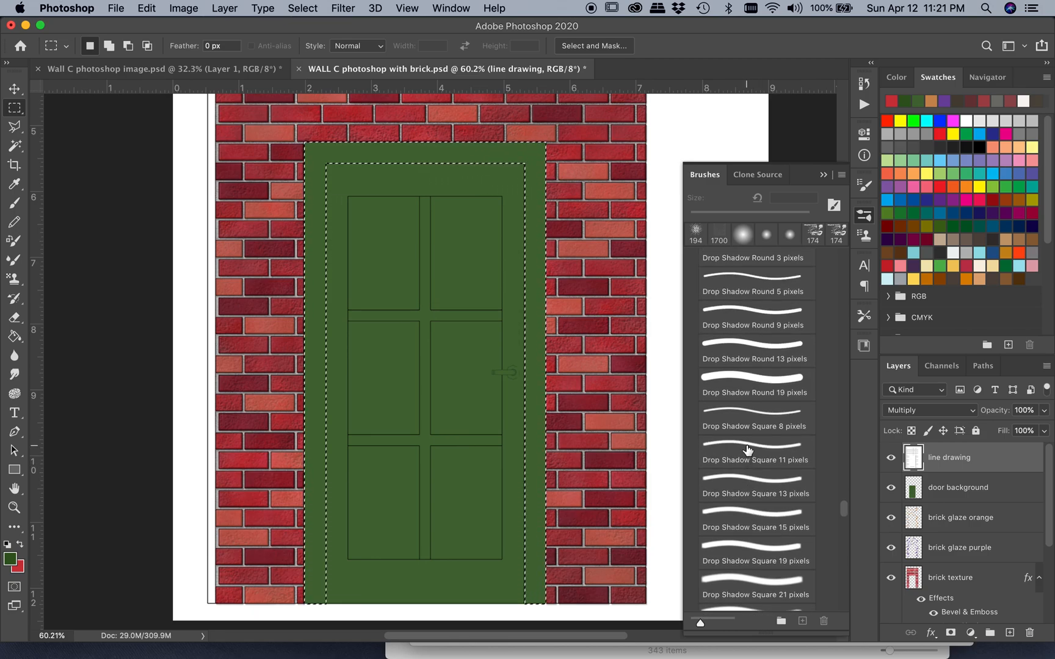
left_click(748, 450)
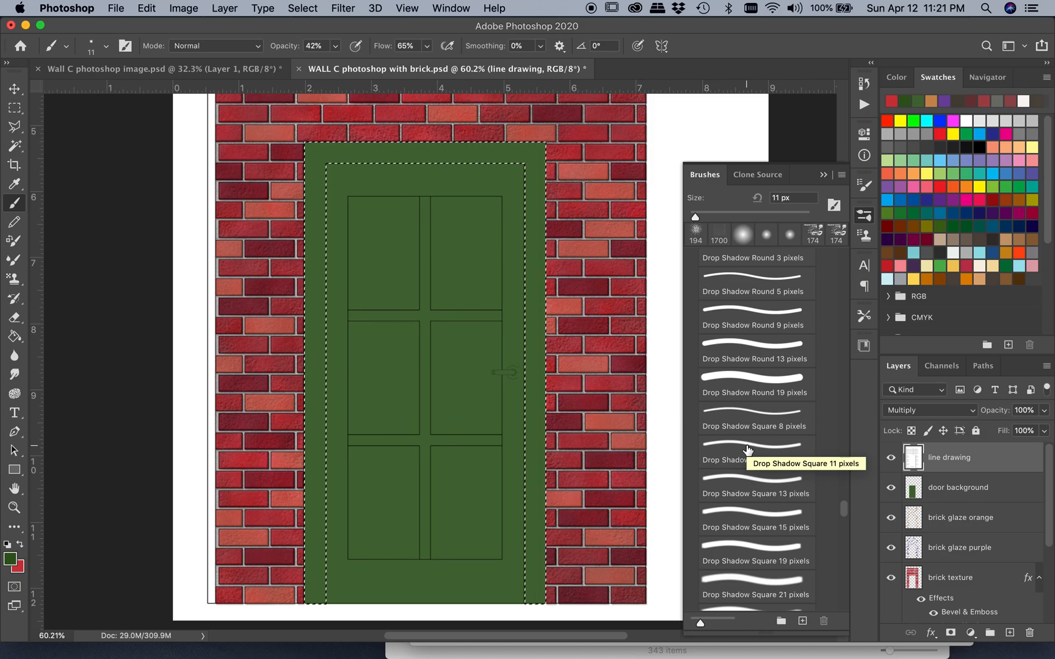
key("m")
scroll(748, 450, "up", 4)
scroll(747, 450, "up", 4)
scroll(747, 450, "up", 15)
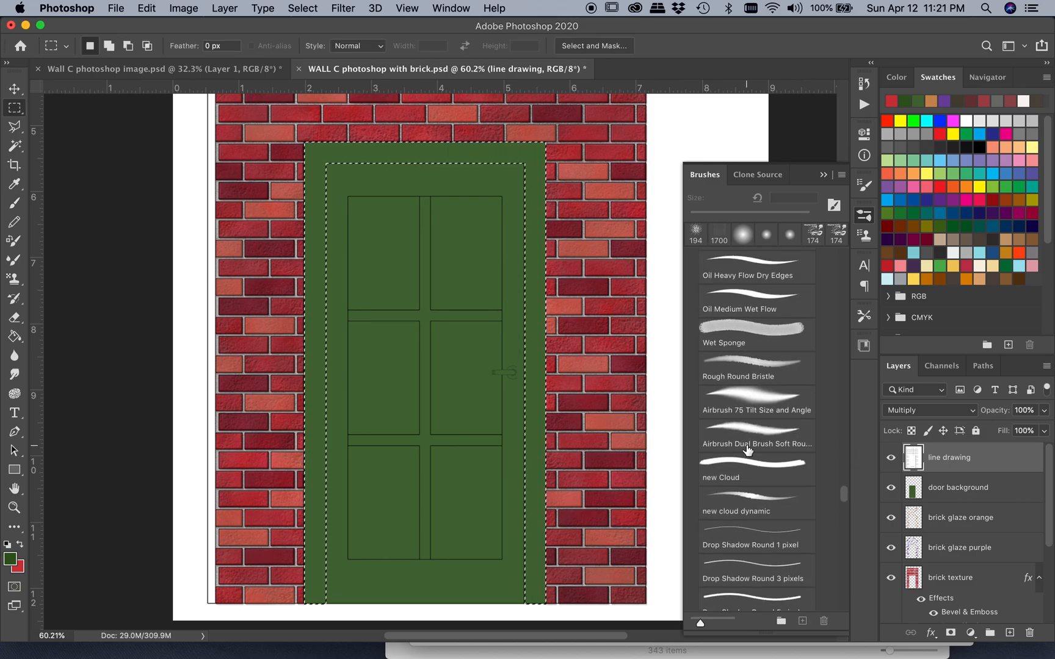
scroll(747, 450, "up", 15)
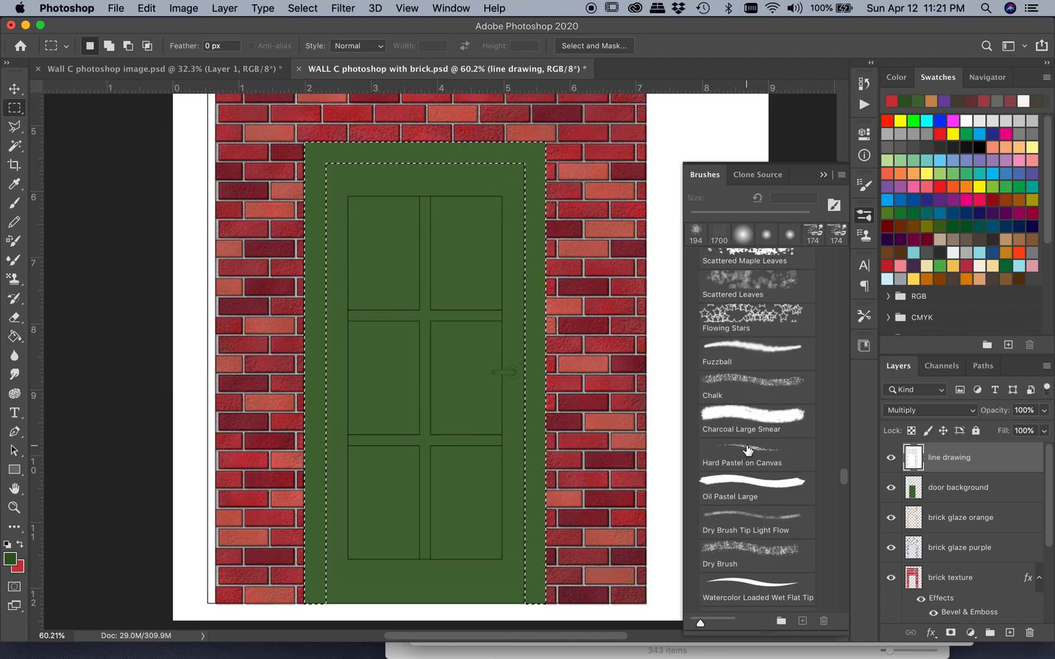
scroll(747, 450, "up", 15)
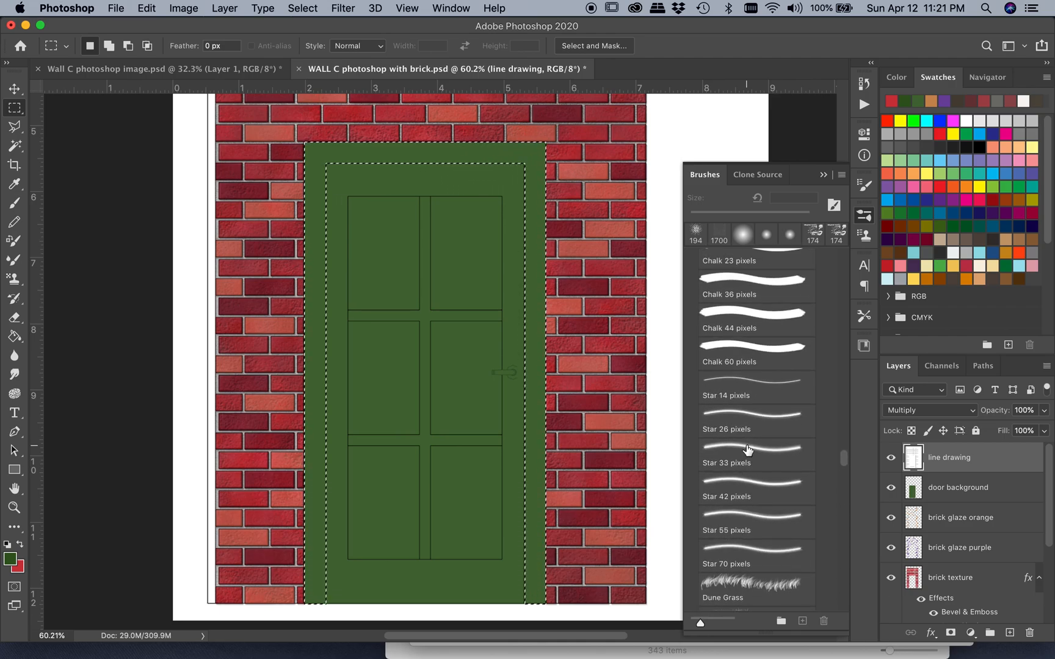
scroll(747, 450, "up", 6)
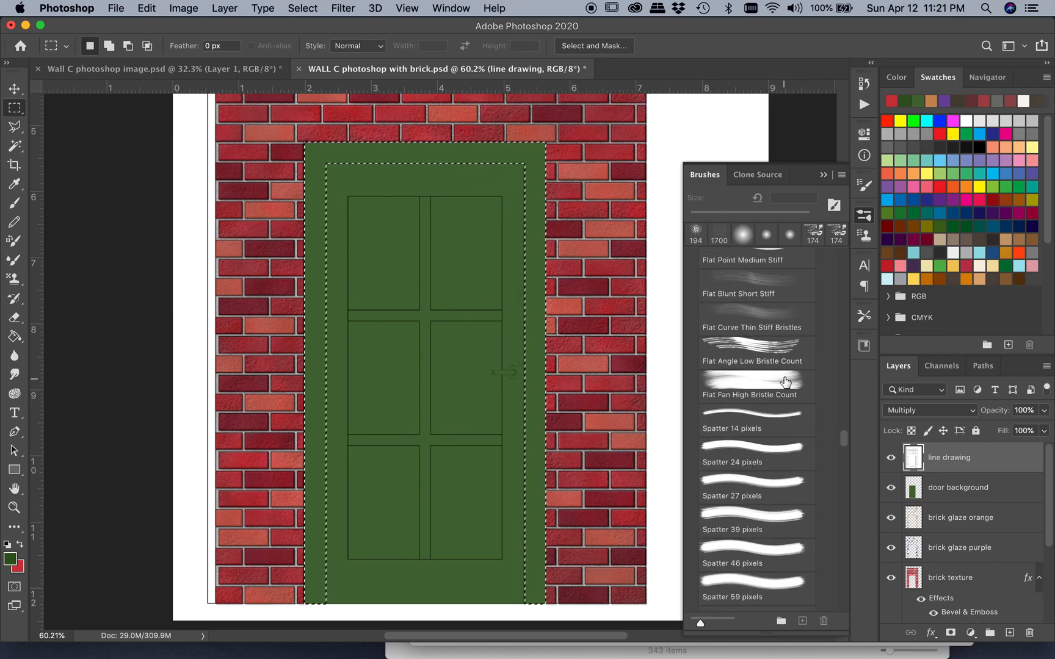
left_click(767, 349)
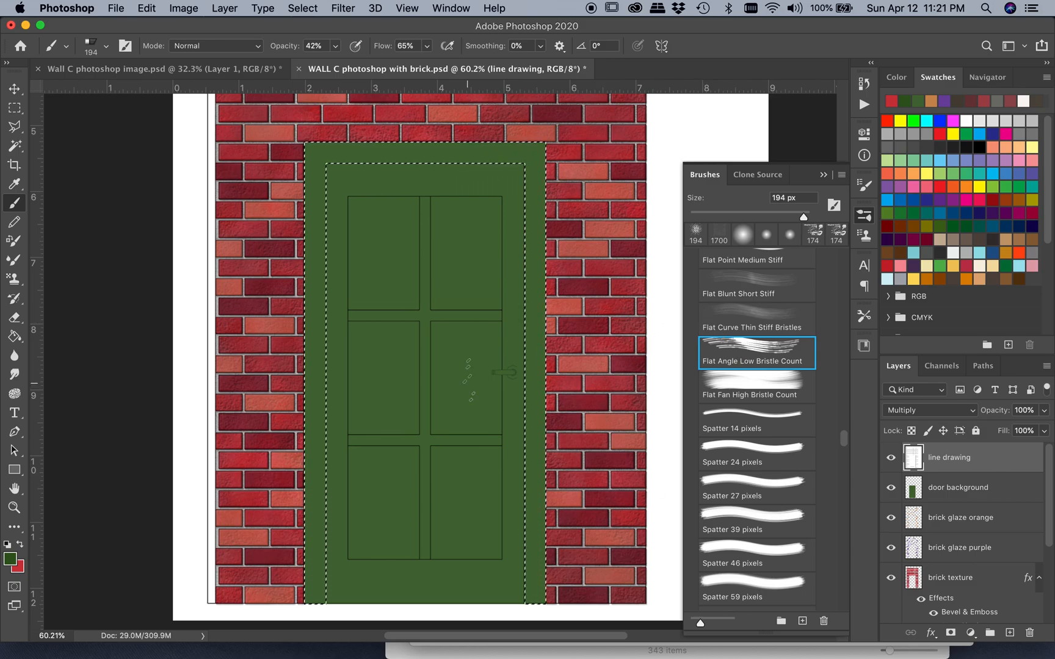
Create a new layer named "door trim" above the line drawing layer
left_click(195, 8)
mouse_move(239, 29)
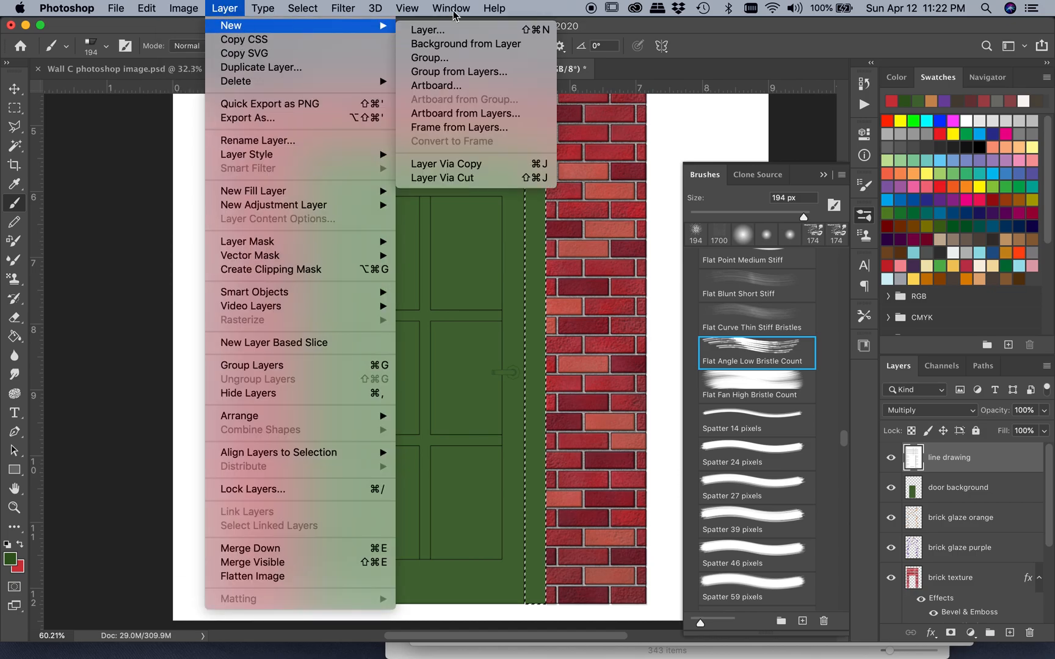
left_click(436, 27)
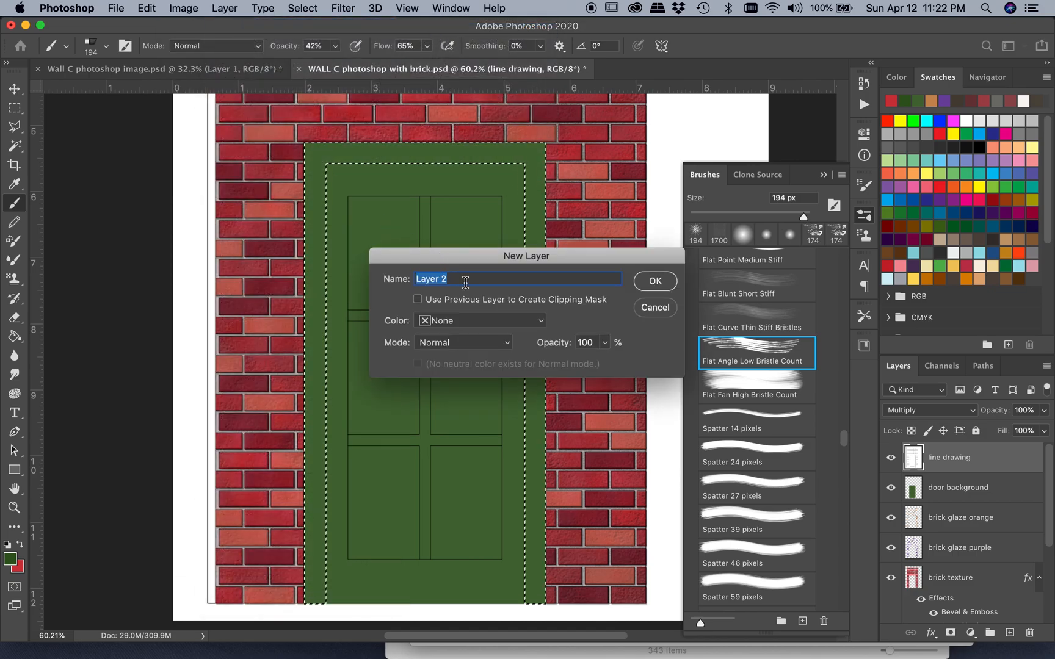
type("door trim")
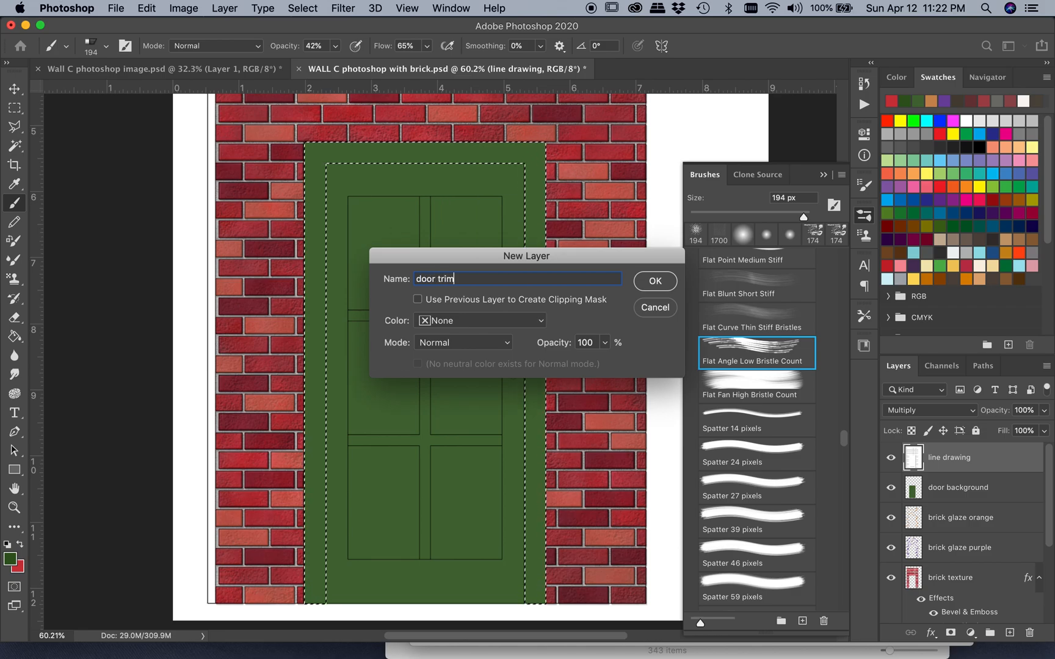
key("Return")
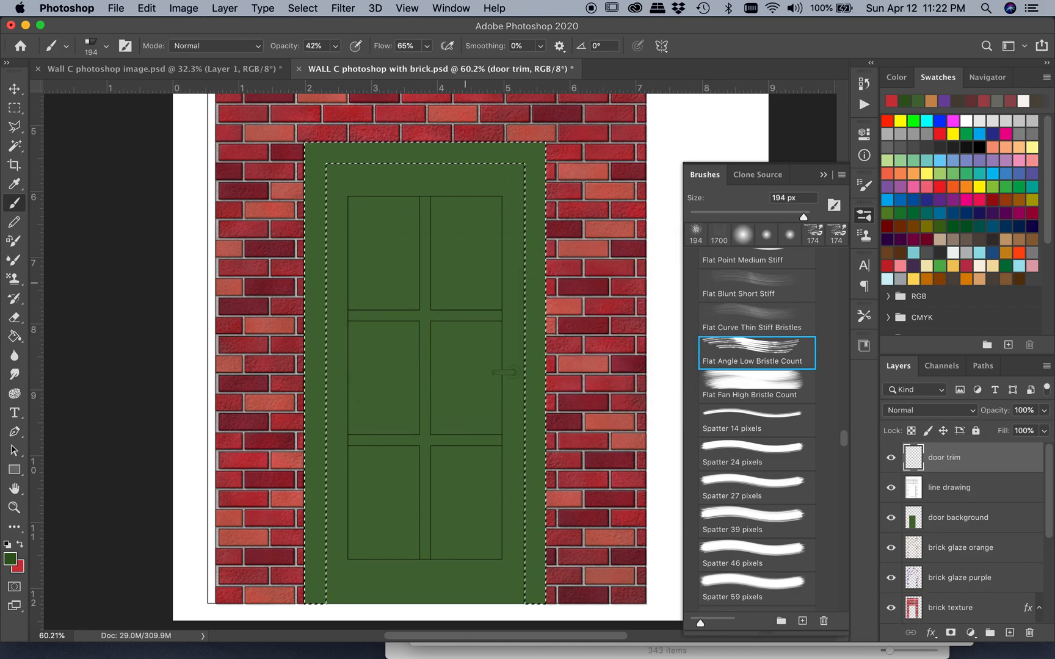
Try brushing vertical dark green grain strokes along the door's left trim, inspect them up close and undo them
scroll(428, 354, "down", 2)
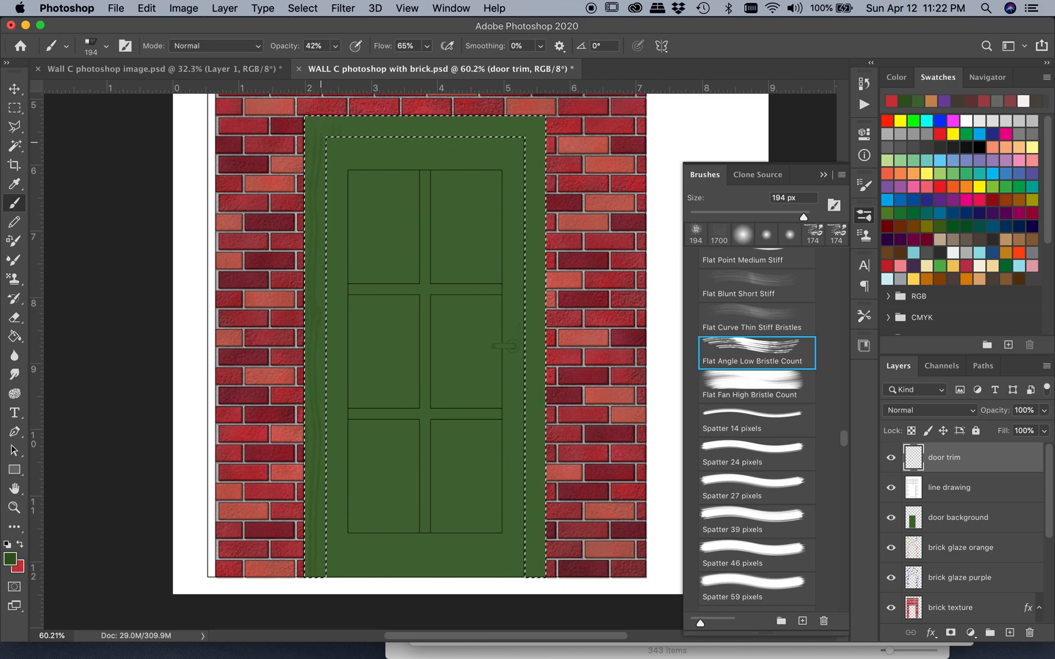
key("super+z")
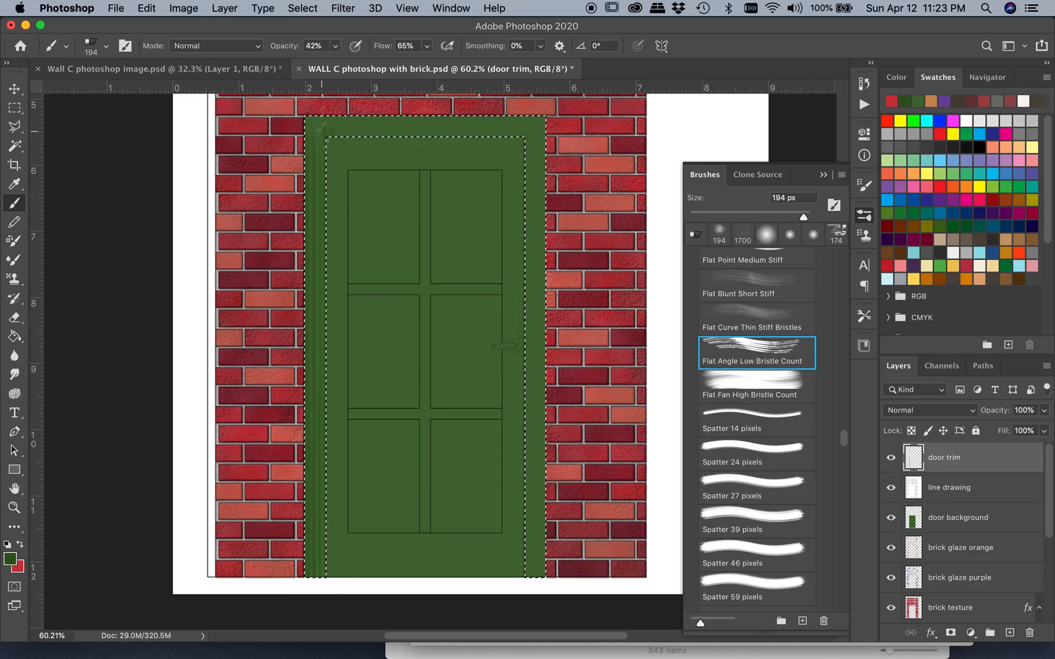
scroll(289, 409, "up", 5)
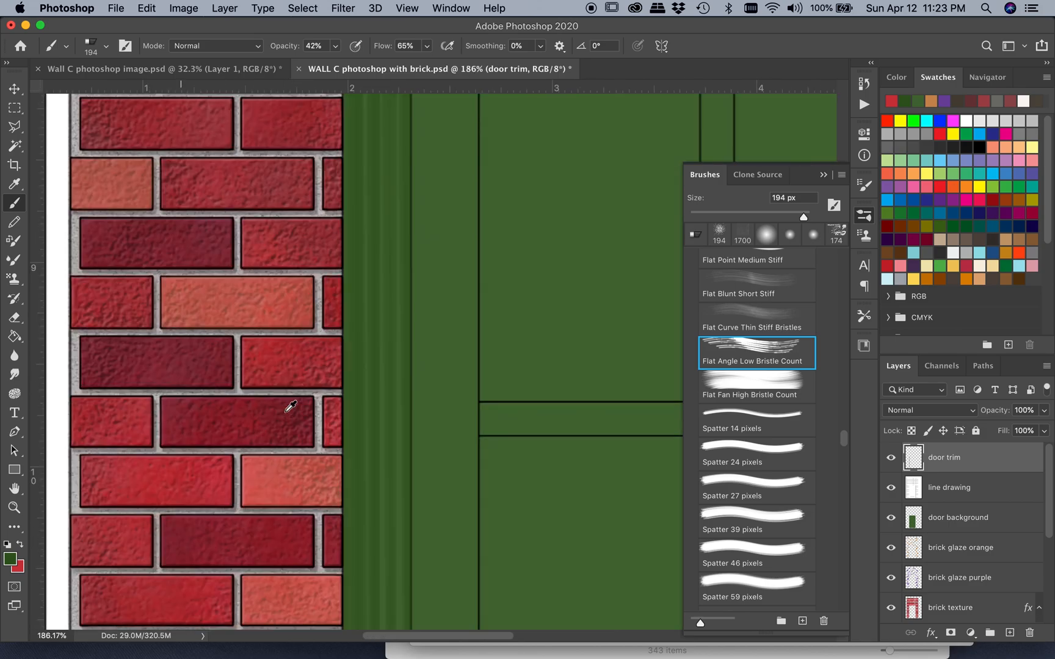
scroll(289, 409, "down", 2)
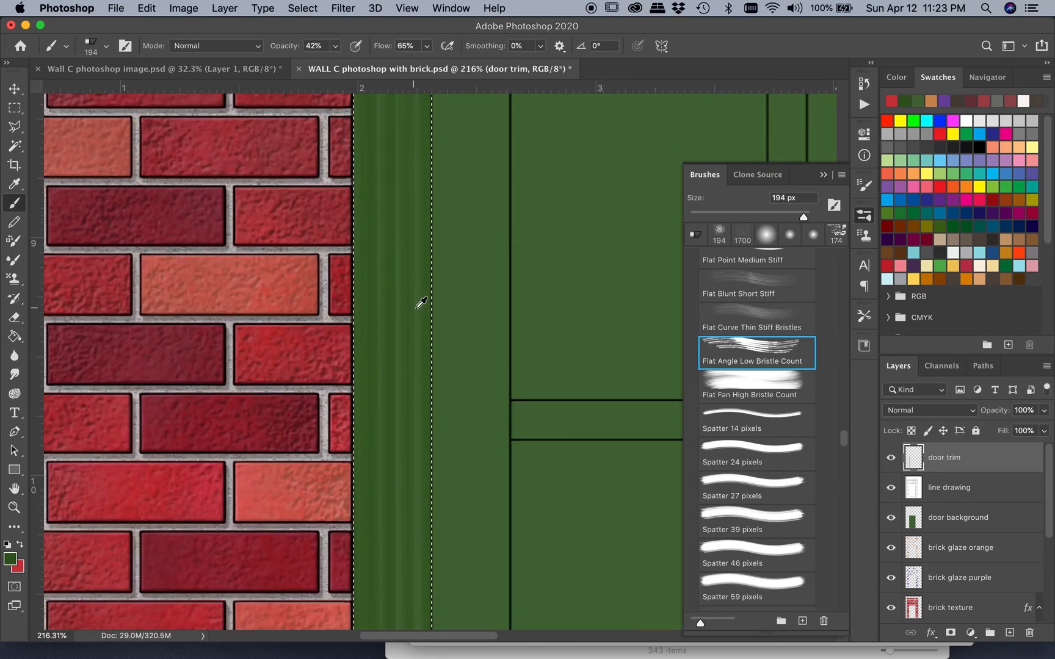
scroll(396, 340, "up", 10)
scroll(397, 340, "down", 10)
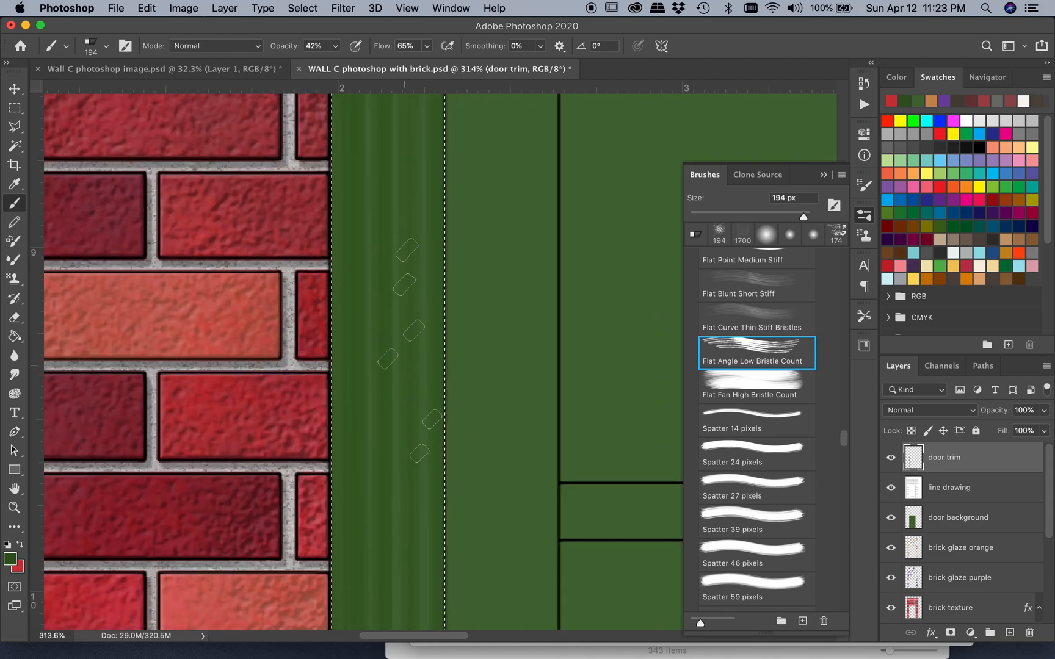
scroll(397, 340, "up", 15)
scroll(397, 340, "up", 5)
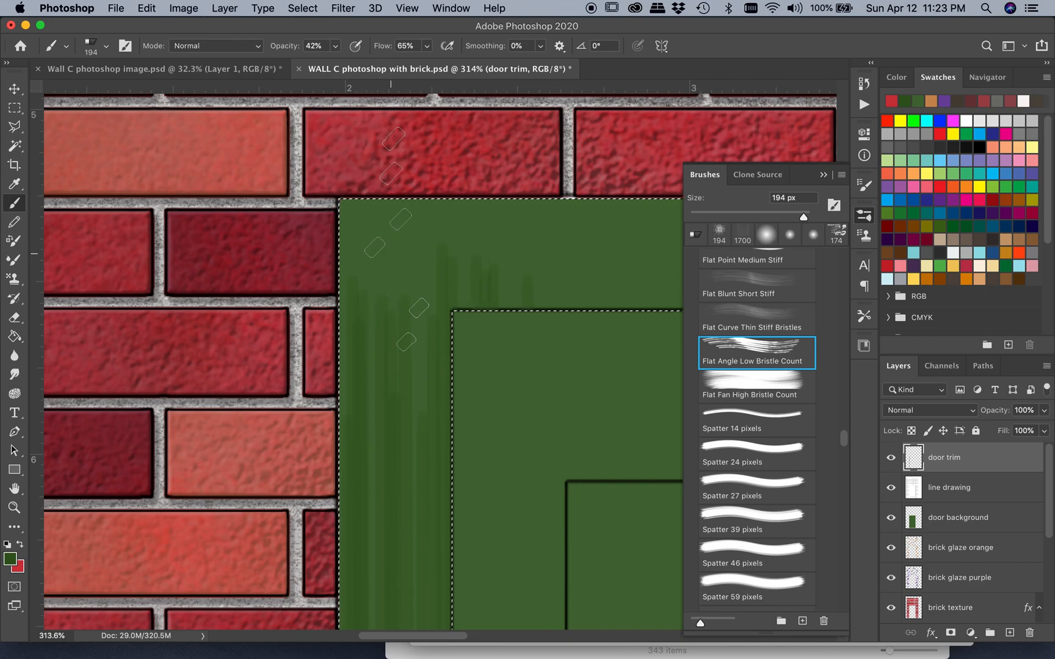
scroll(396, 252, "down", 3)
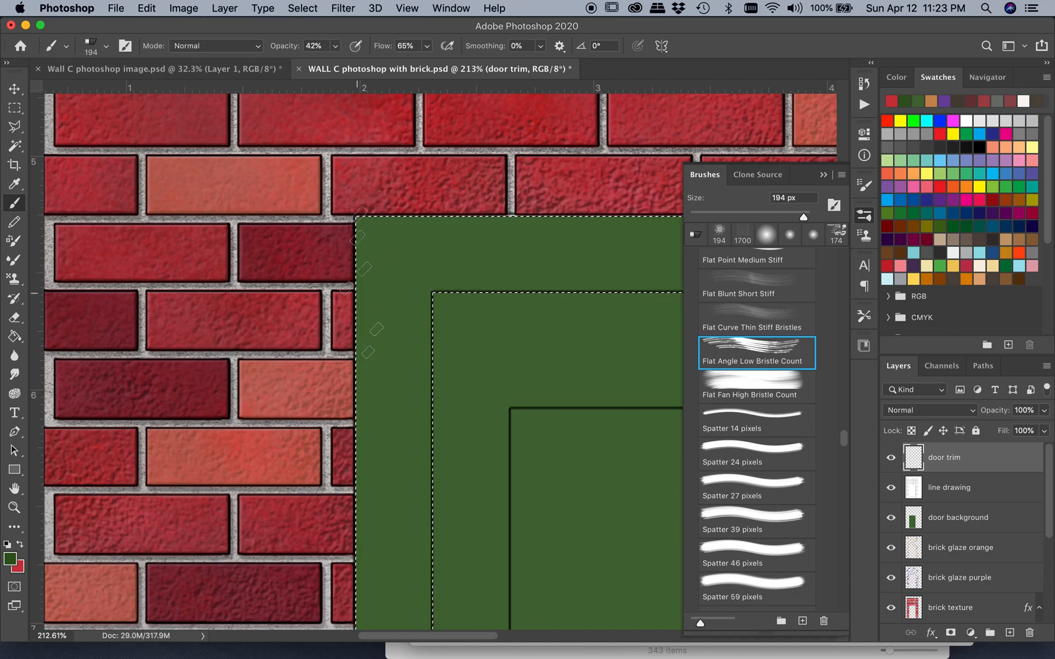
Subtract the top and right trim from the selection with the Polygonal Lasso, cutting diagonally across the trim's upper-left corner
scroll(357, 298, "down", 4)
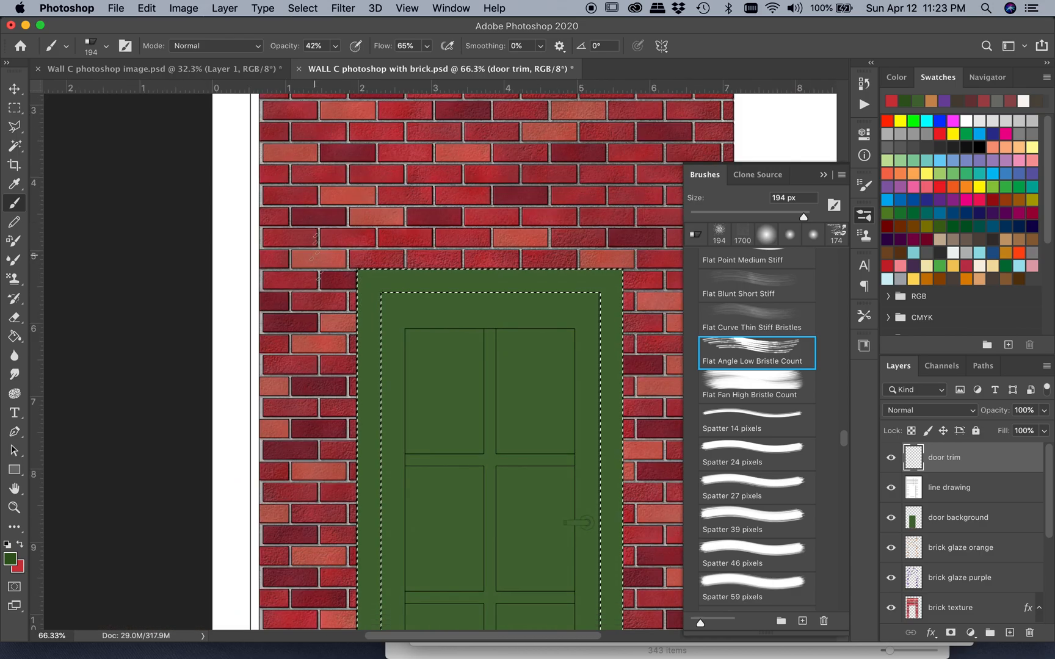
scroll(360, 302, "down", 5)
scroll(360, 302, "right", 2)
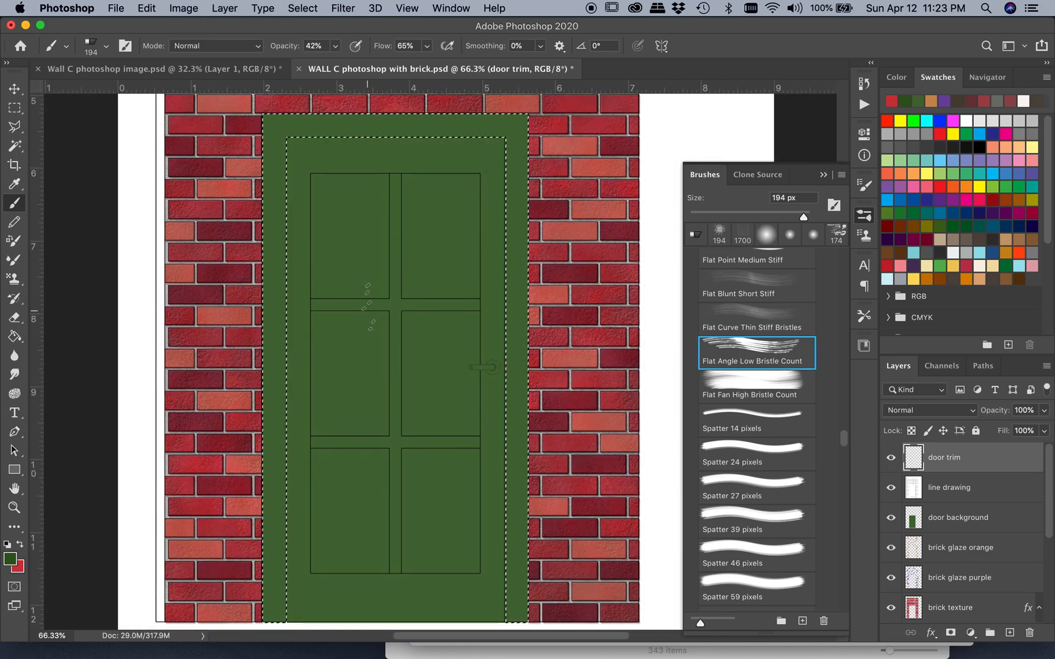
scroll(368, 305, "up", 2)
left_click(14, 126)
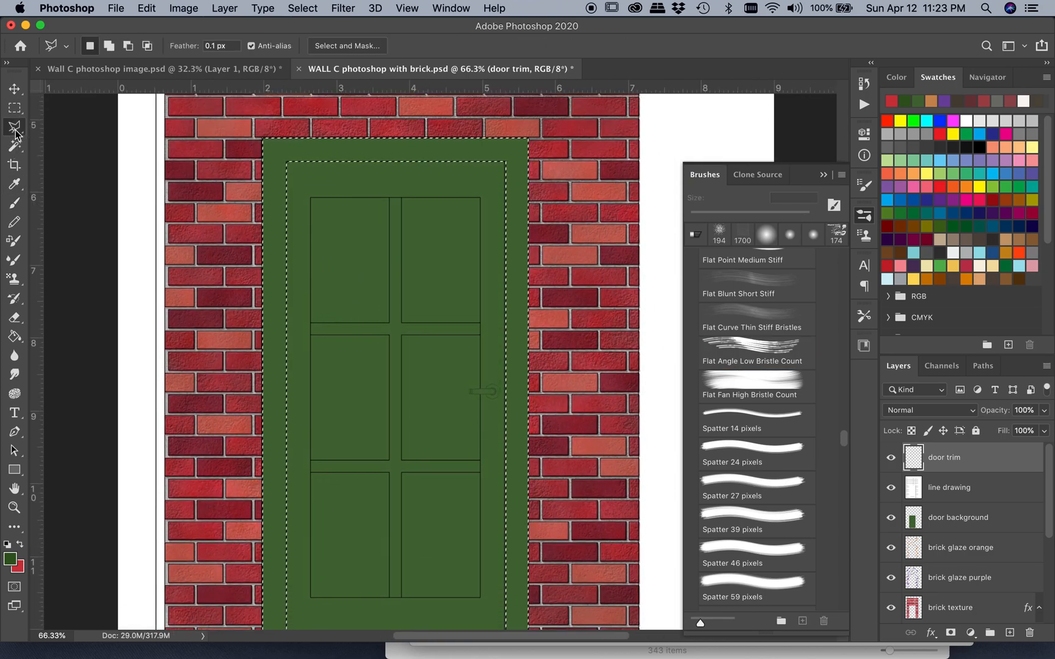
scroll(262, 129, "up", 5)
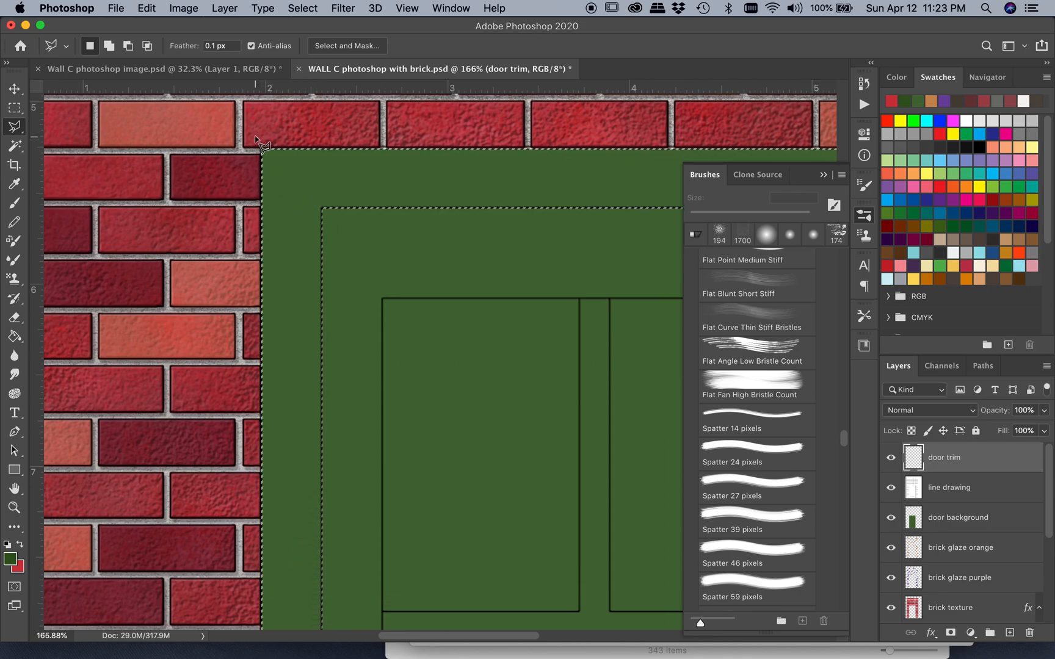
key("shift")
key("alt")
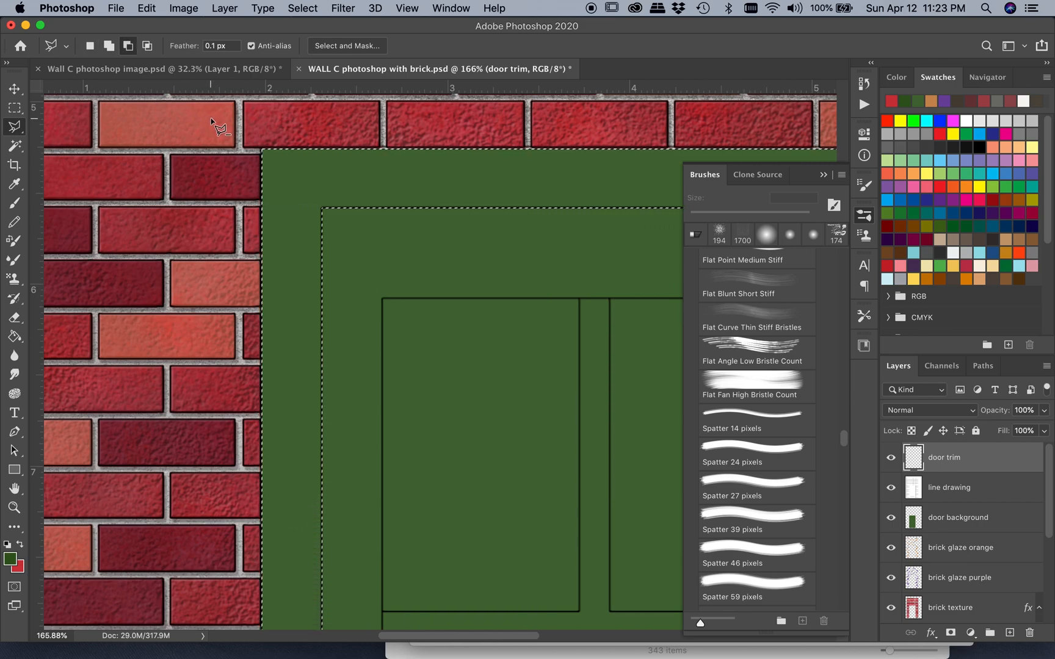
left_click(215, 114)
left_click(262, 149)
scroll(322, 209, "down", 5)
scroll(322, 209, "right", 2)
scroll(323, 209, "down", 10)
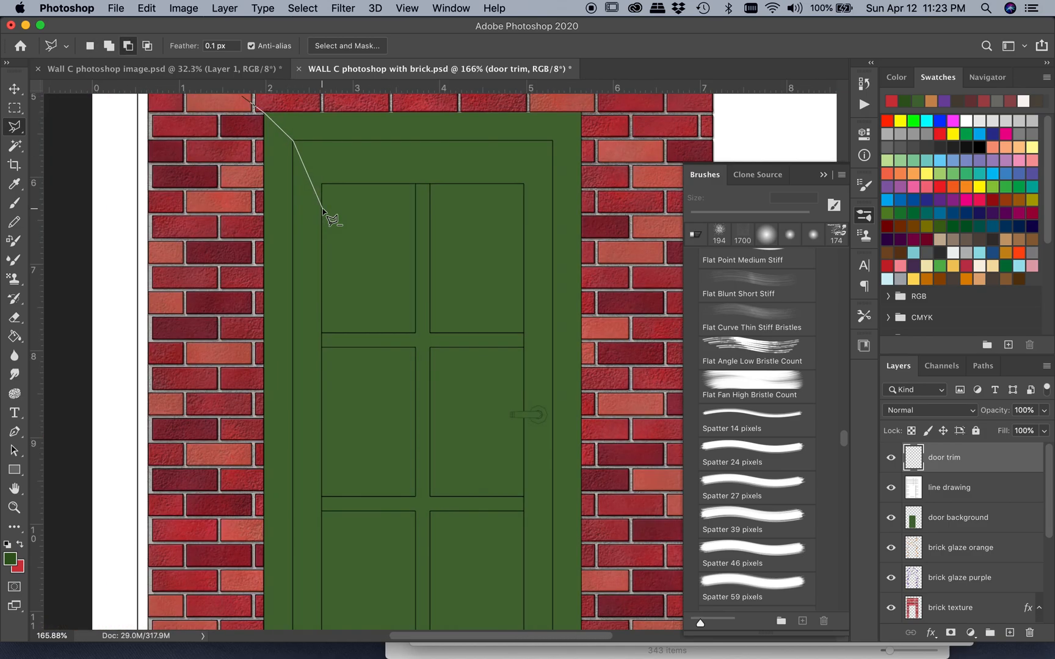
left_click(454, 560)
left_click(559, 569)
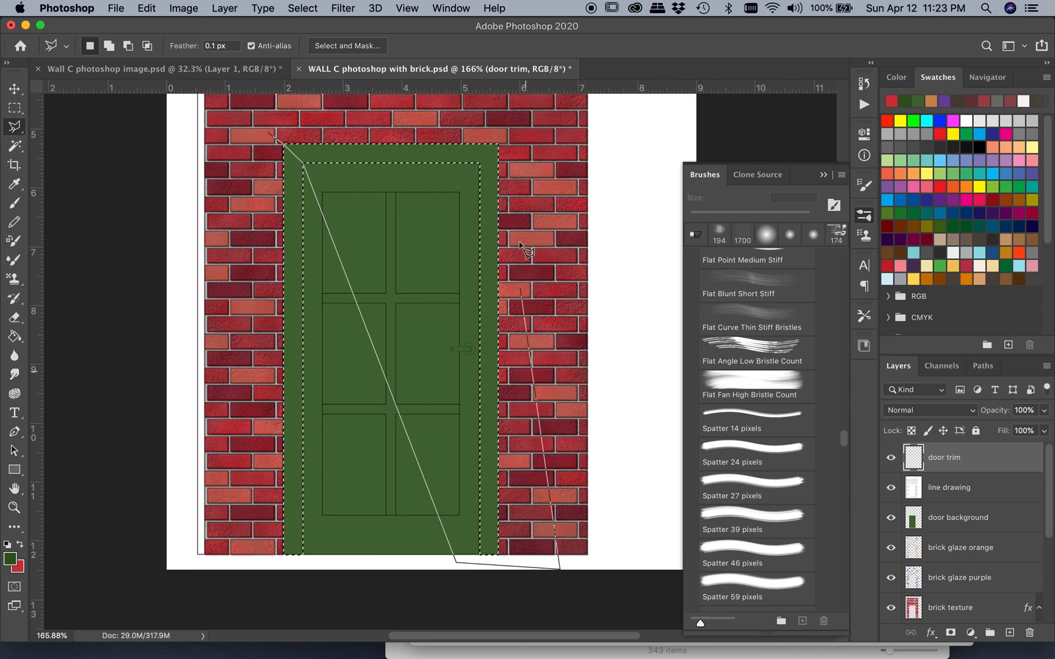
left_click(521, 127)
left_click(273, 135)
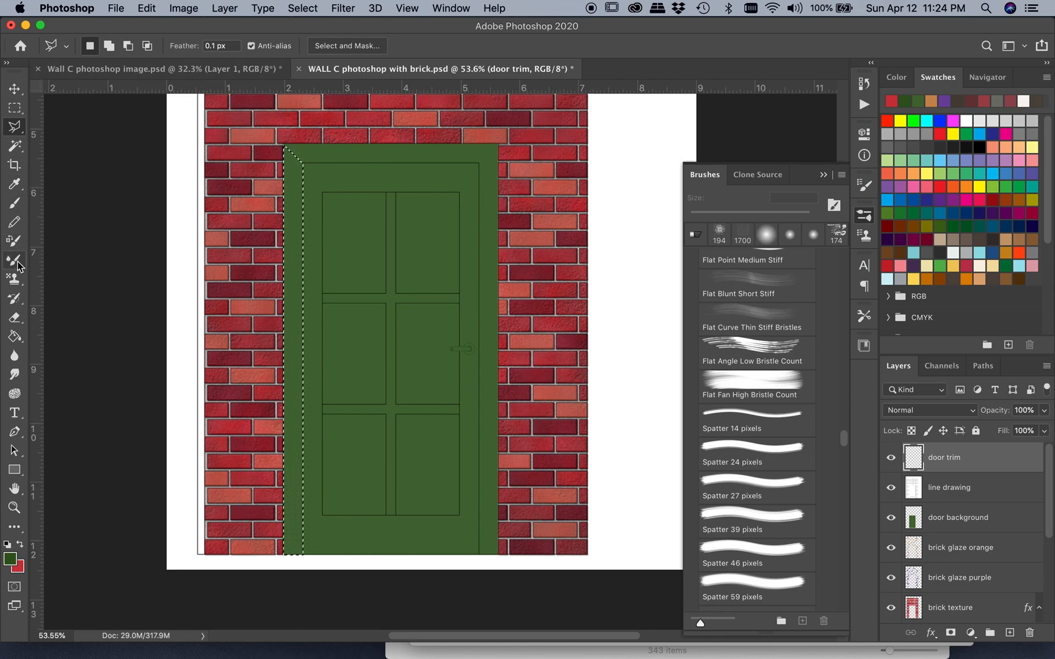
Brush vertical dark green wood grain down the selected left trim of the door and inspect it from bottom to top
left_click(17, 205)
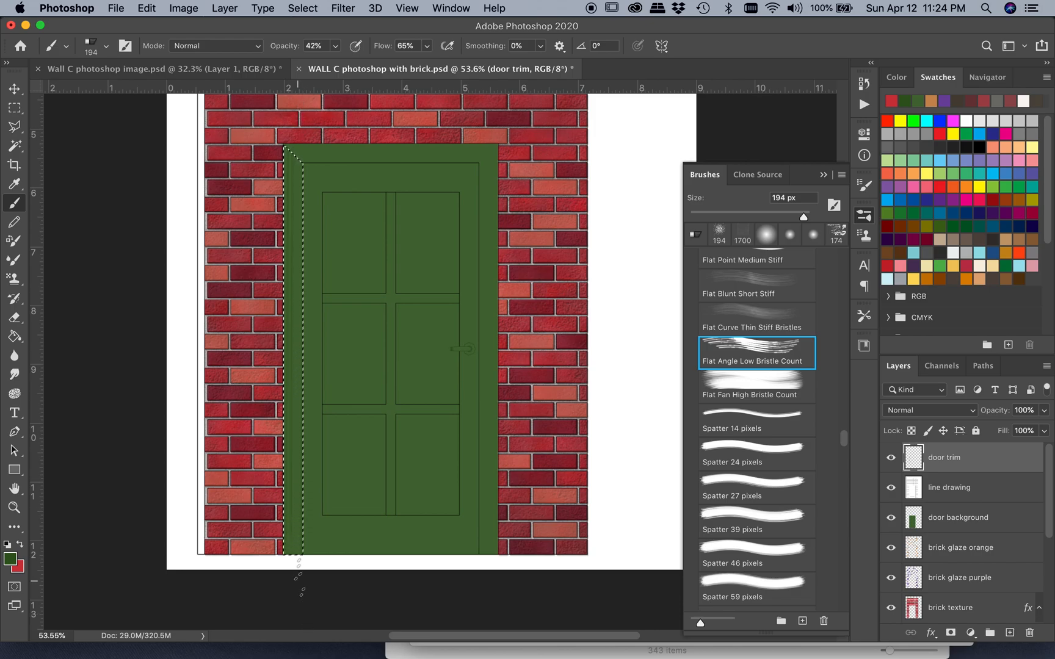
scroll(273, 467, "up", 5)
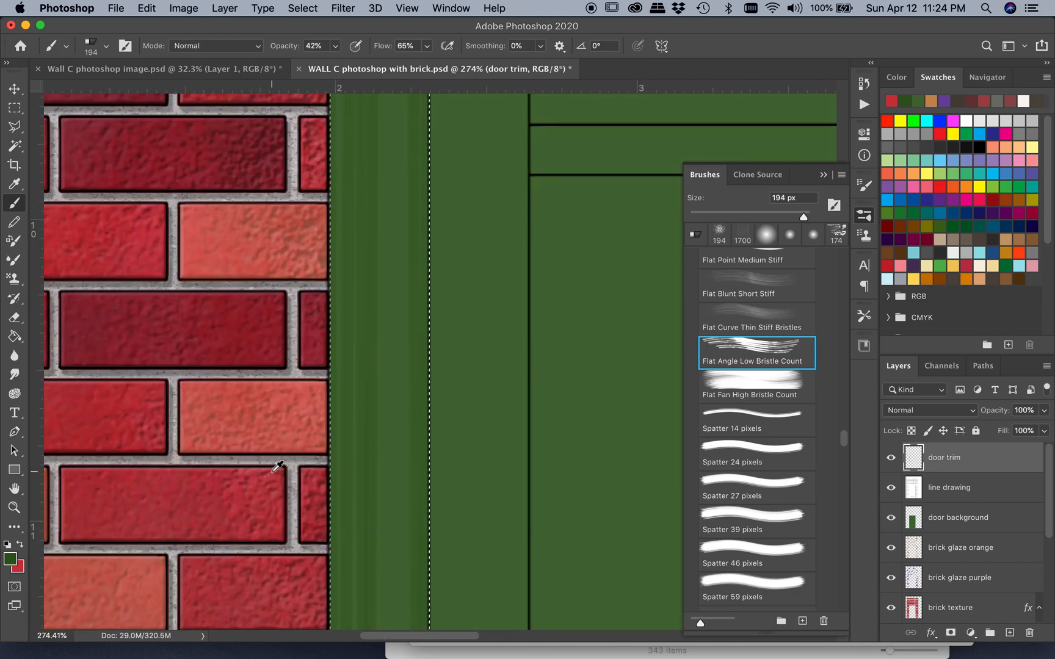
scroll(355, 396, "down", 3)
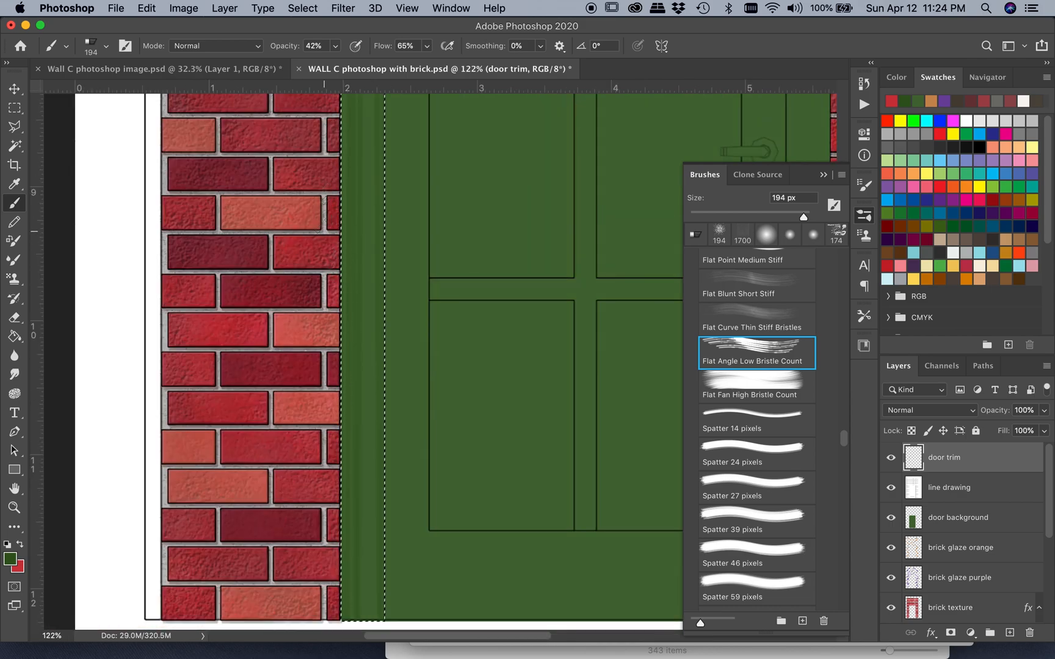
scroll(375, 91, "up", 5)
scroll(374, 92, "right", 2)
scroll(374, 86, "up", 7)
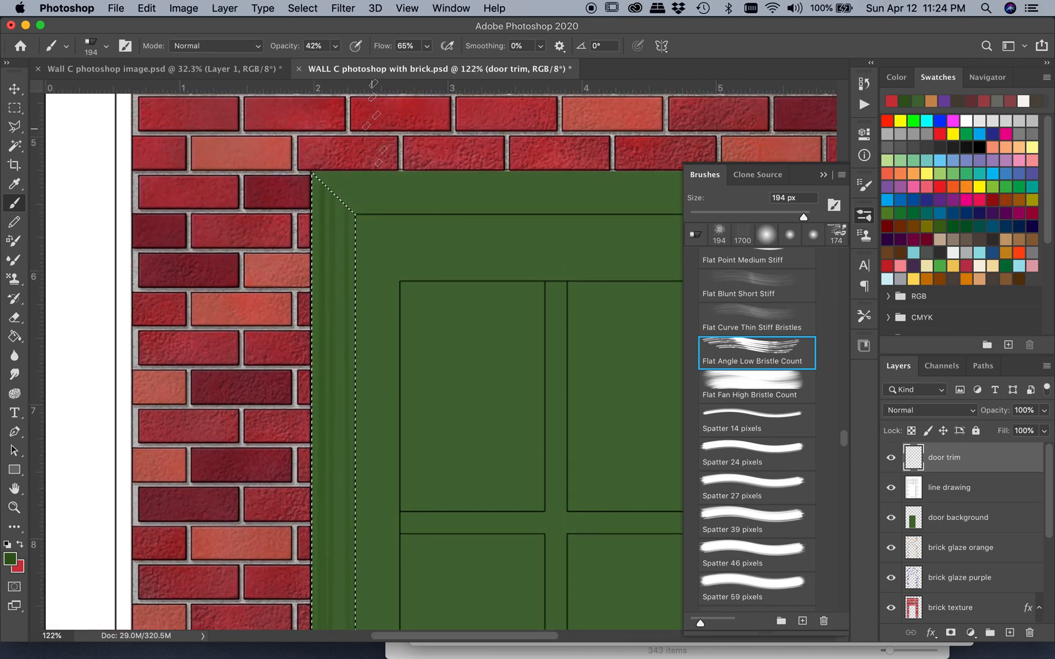
Set the brush opacity to 74% and the brush size to 47 px
left_click(335, 46)
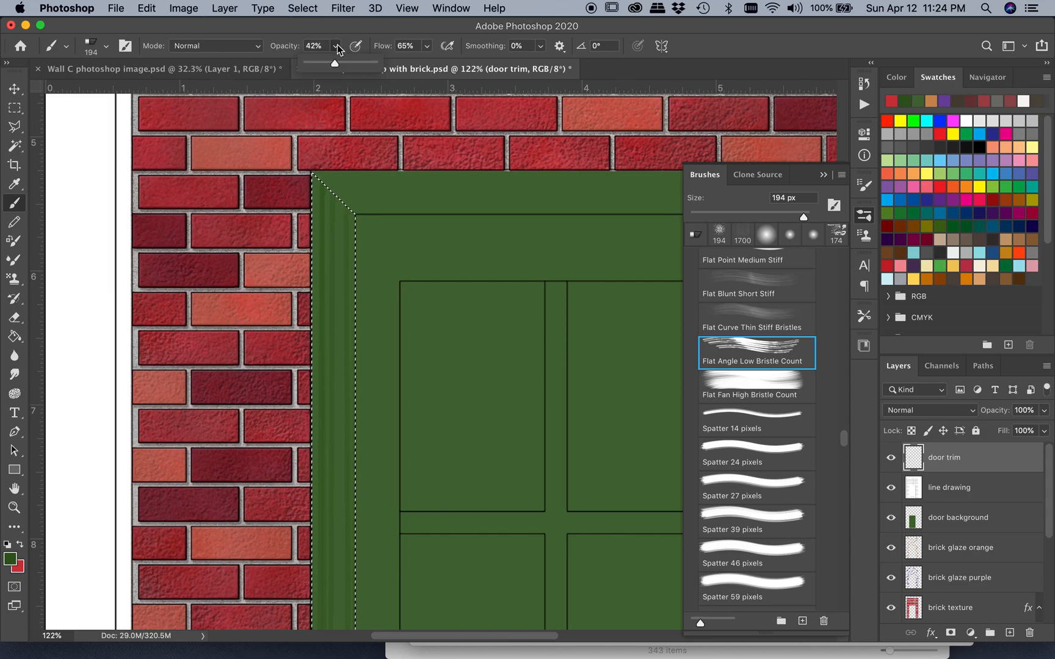
left_click_drag(336, 64, 357, 69)
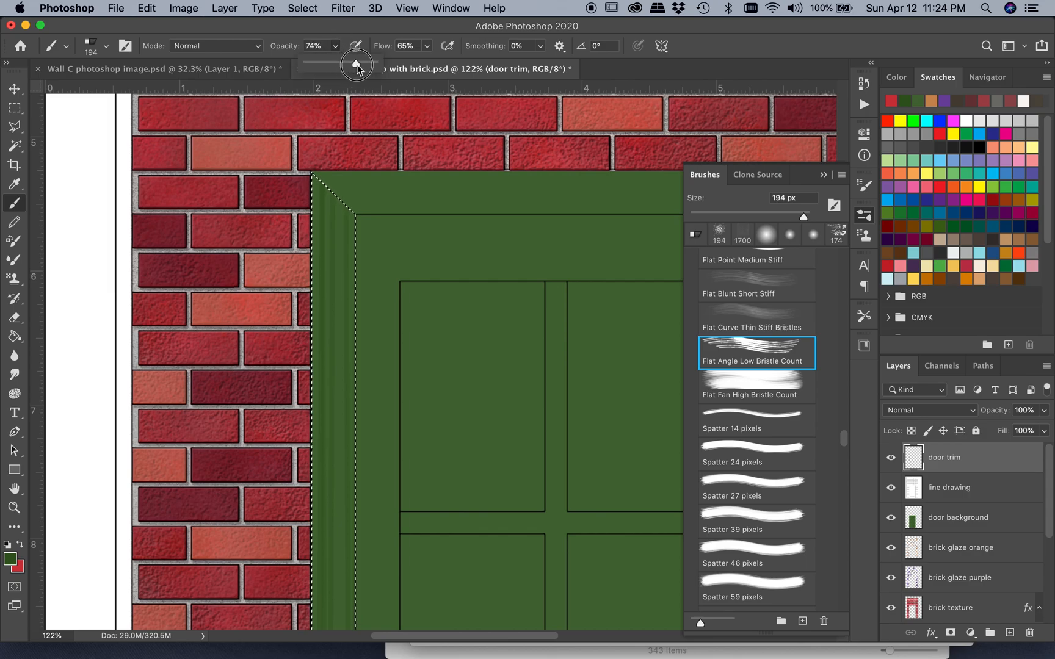
left_click(107, 46)
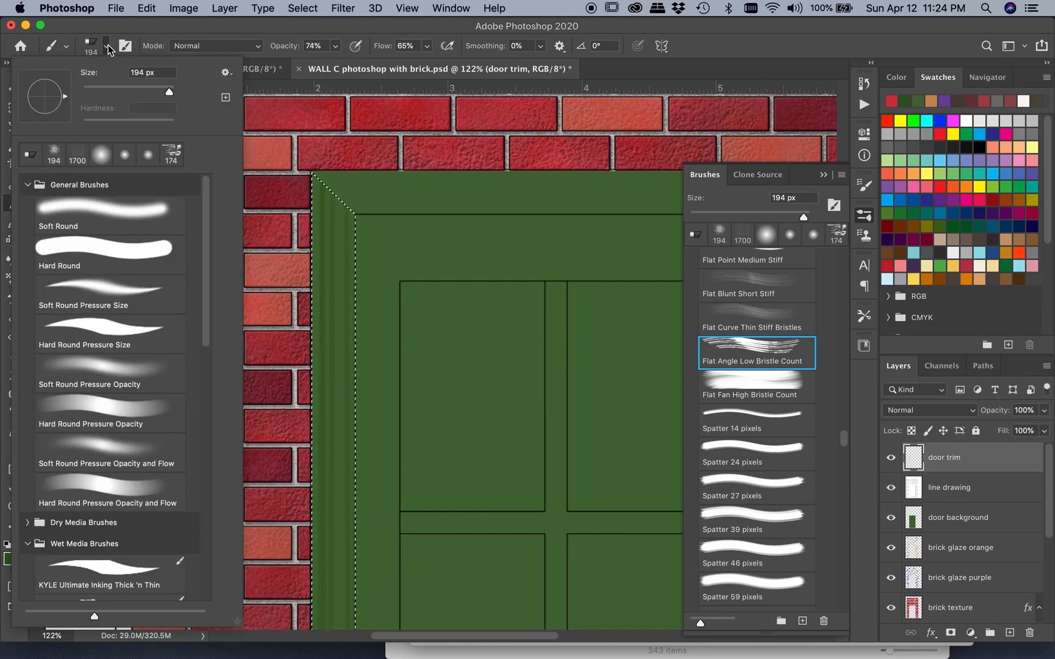
left_click_drag(165, 93, 122, 98)
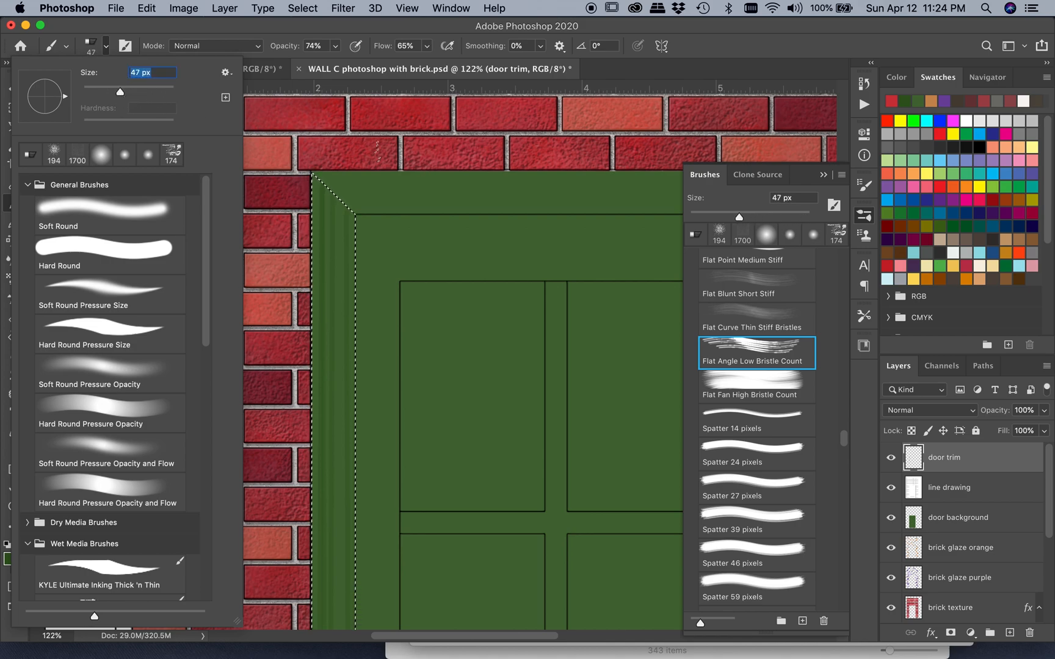
left_click(320, 145)
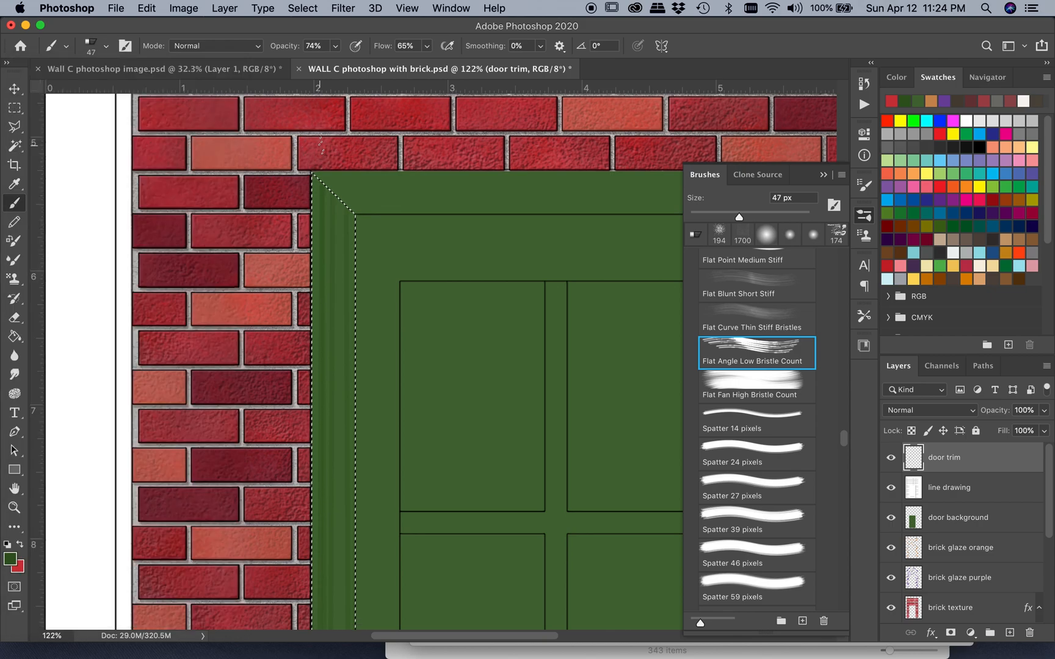
Brush finer dark green grain strokes along the full height of the door's left trim and check them up close
scroll(321, 146, "down", 10)
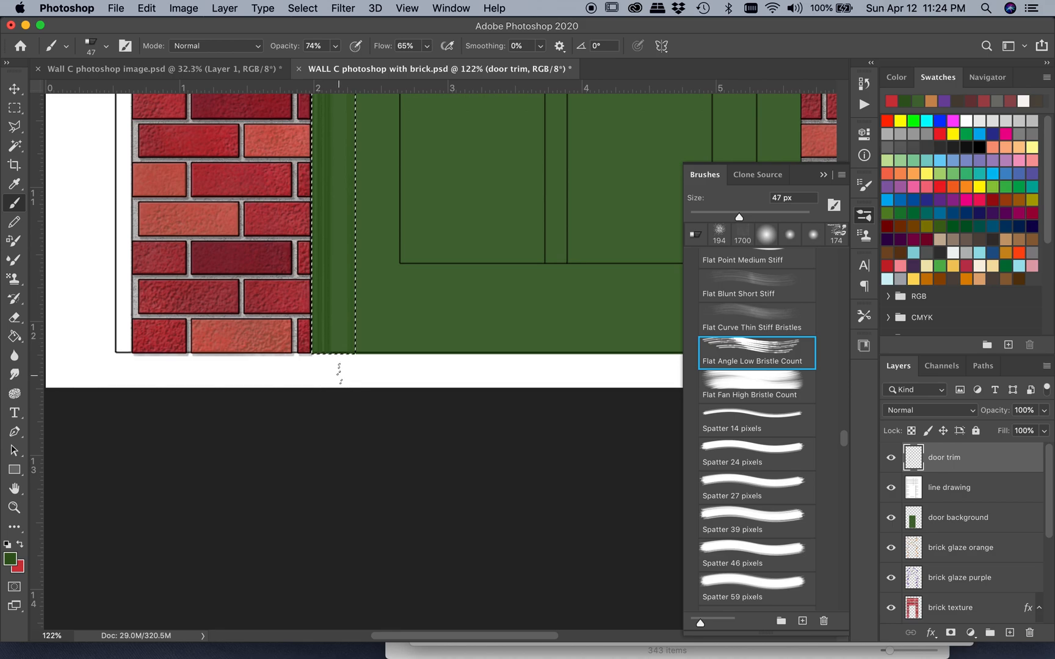
scroll(339, 375, "up", 10)
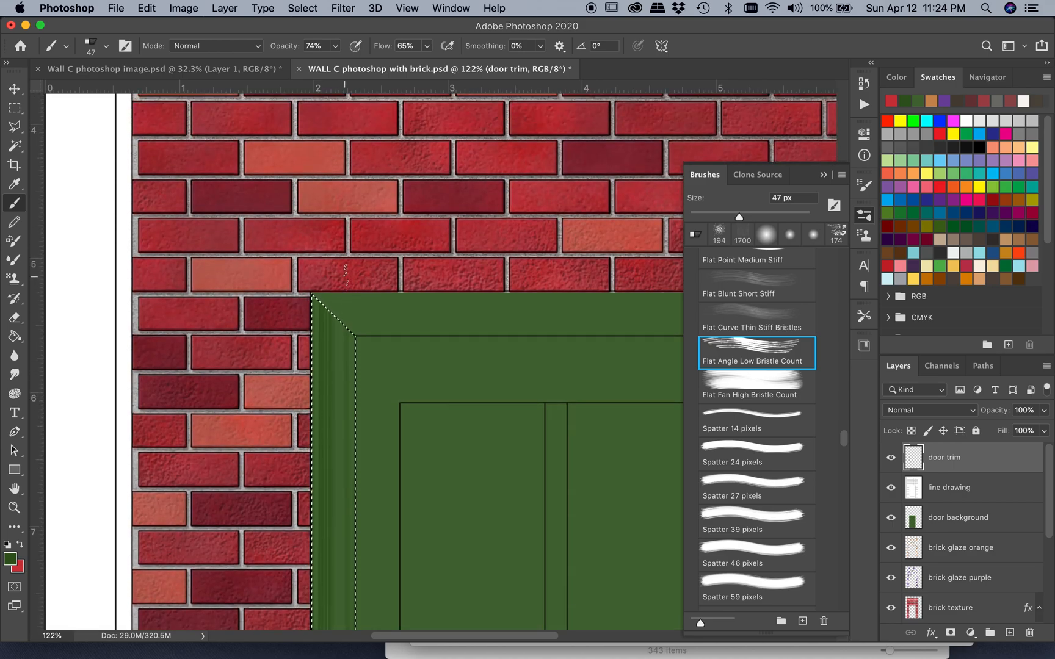
left_click(330, 315, "shift")
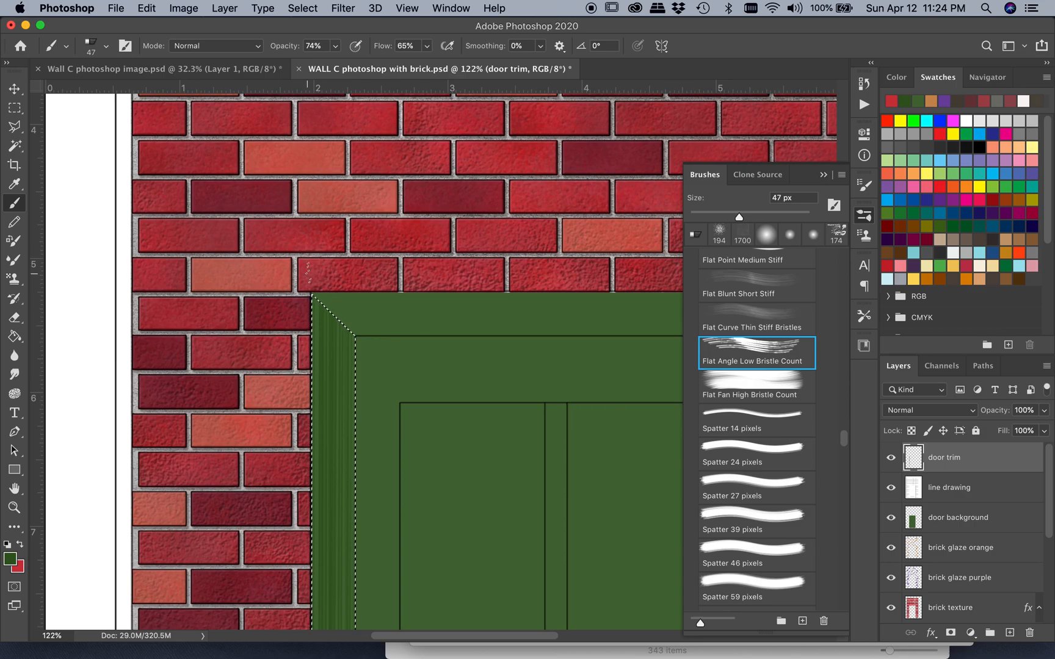
scroll(332, 452, "up", 5, "alt")
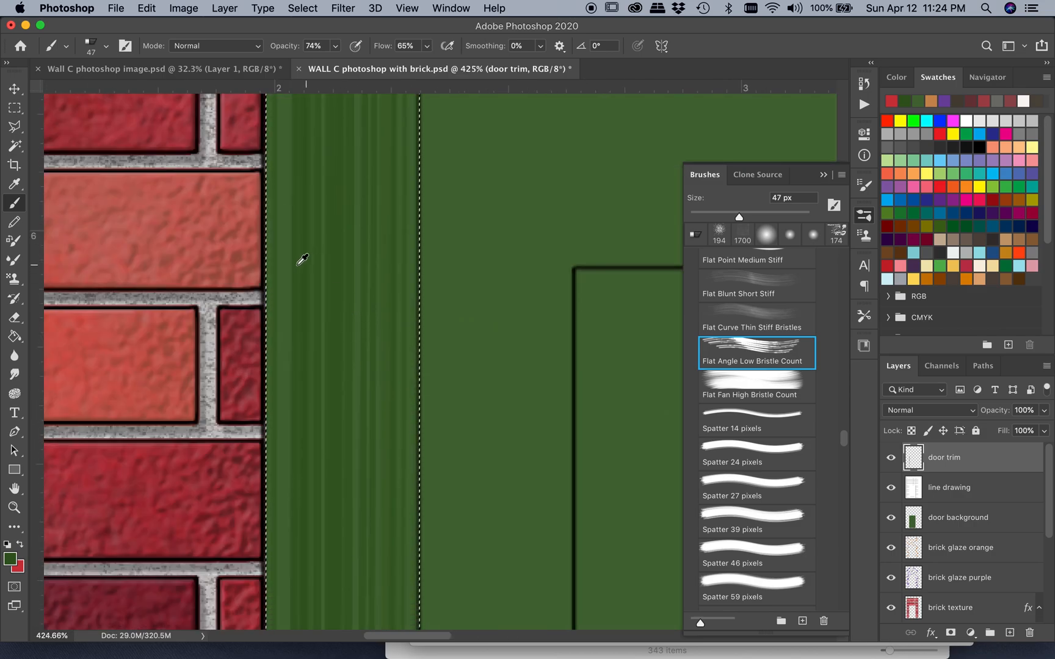
scroll(408, 269, "up", 5)
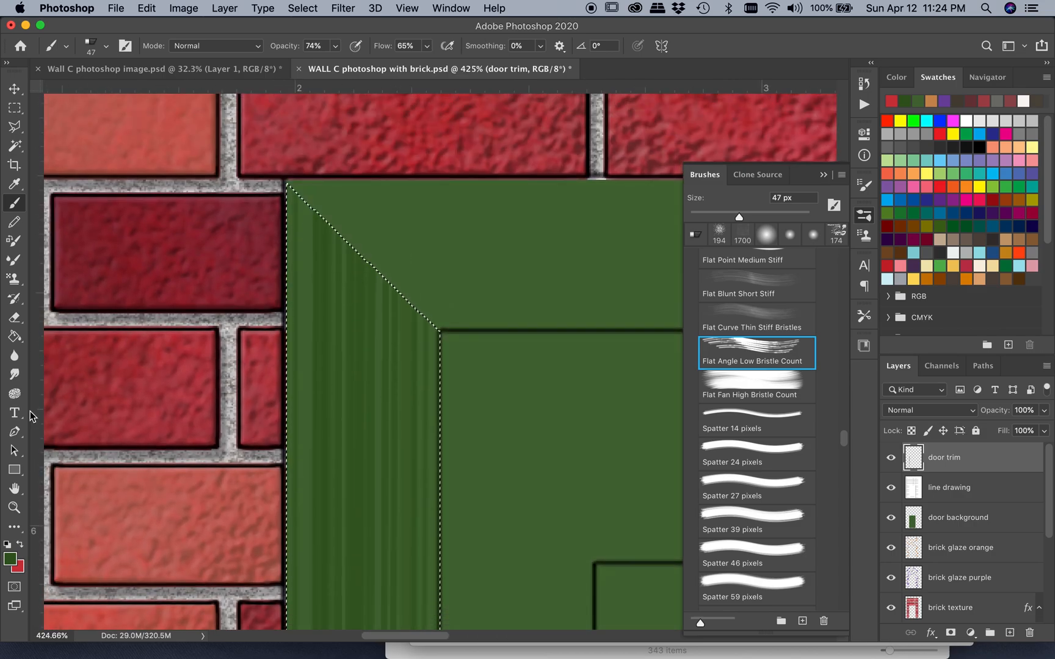
Set the foreground color to the darker green 213617 and brush vertical grain strokes down the left trim
left_click(10, 558)
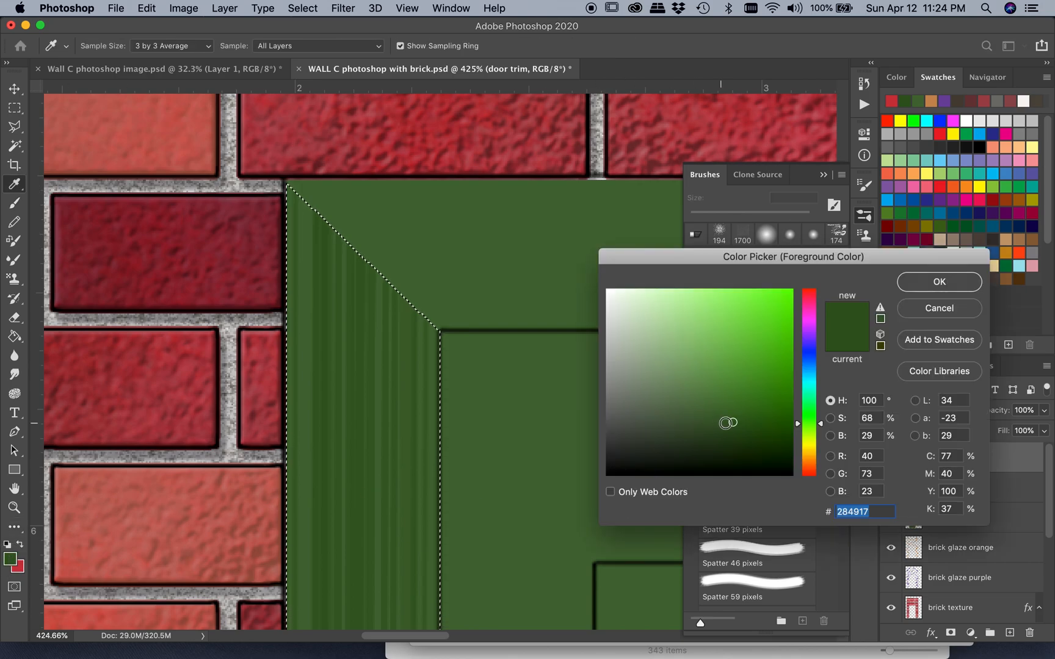
left_click(714, 436)
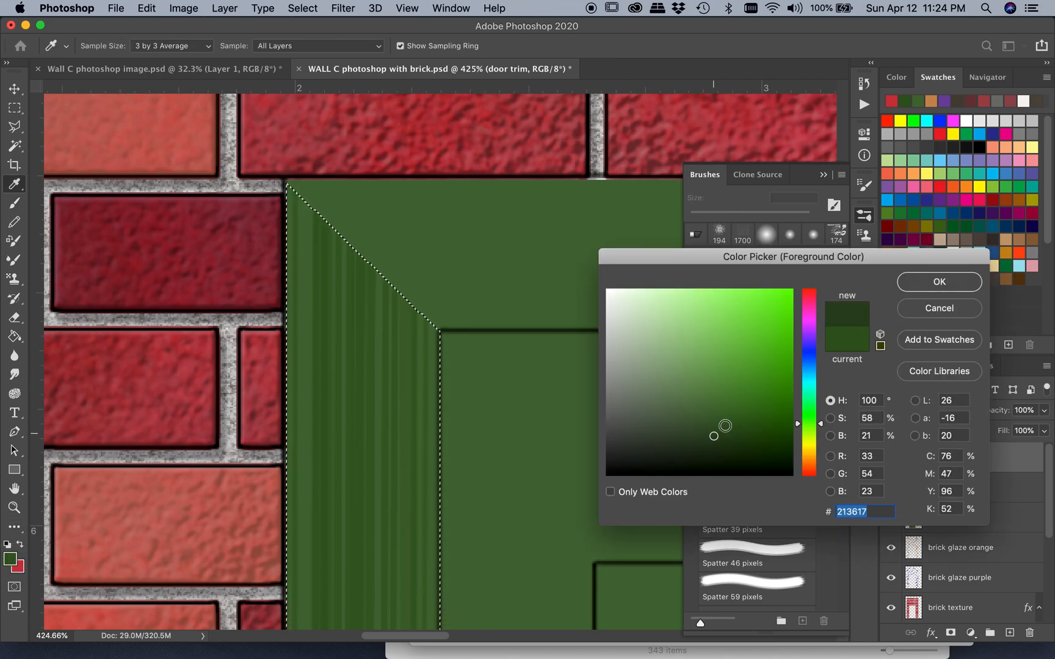
left_click(938, 282)
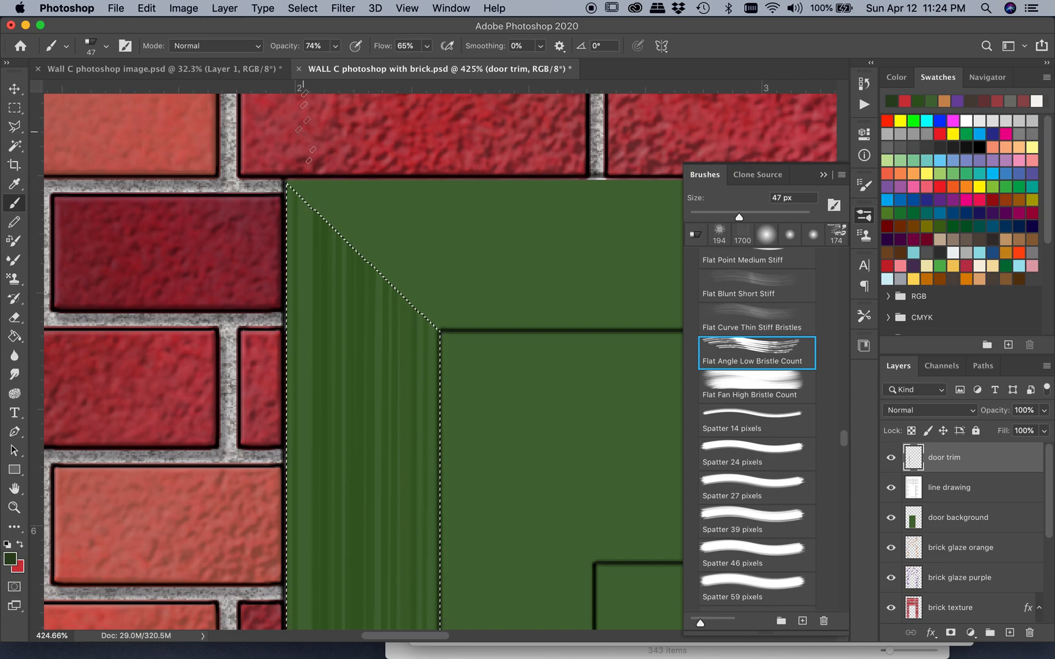
scroll(298, 140, "down", 20)
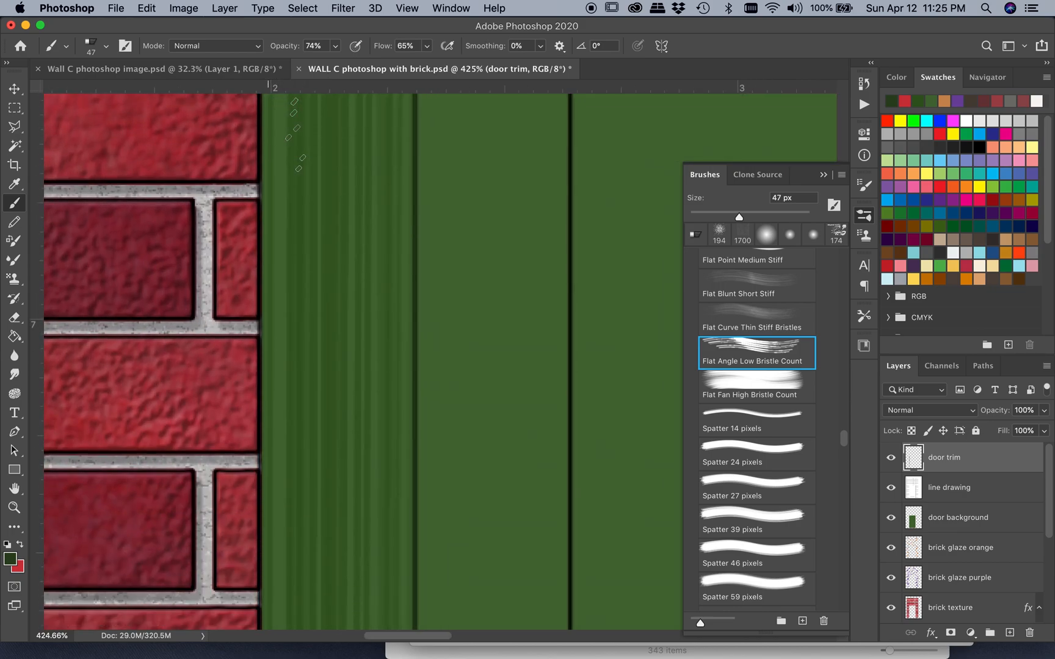
scroll(439, 360, "down", 20)
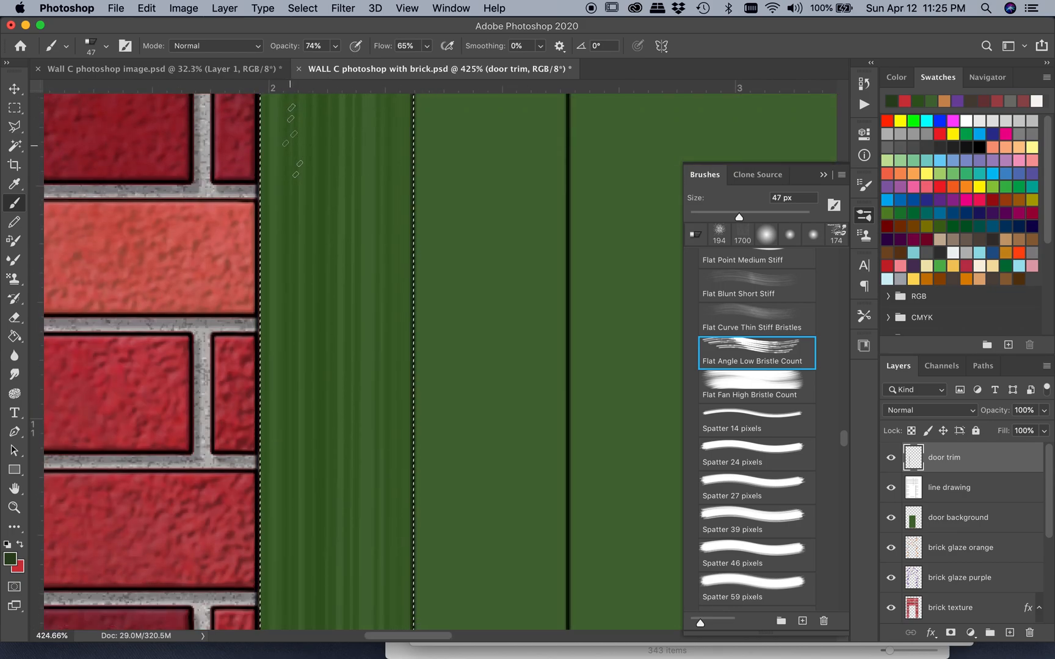
scroll(292, 140, "down", 10)
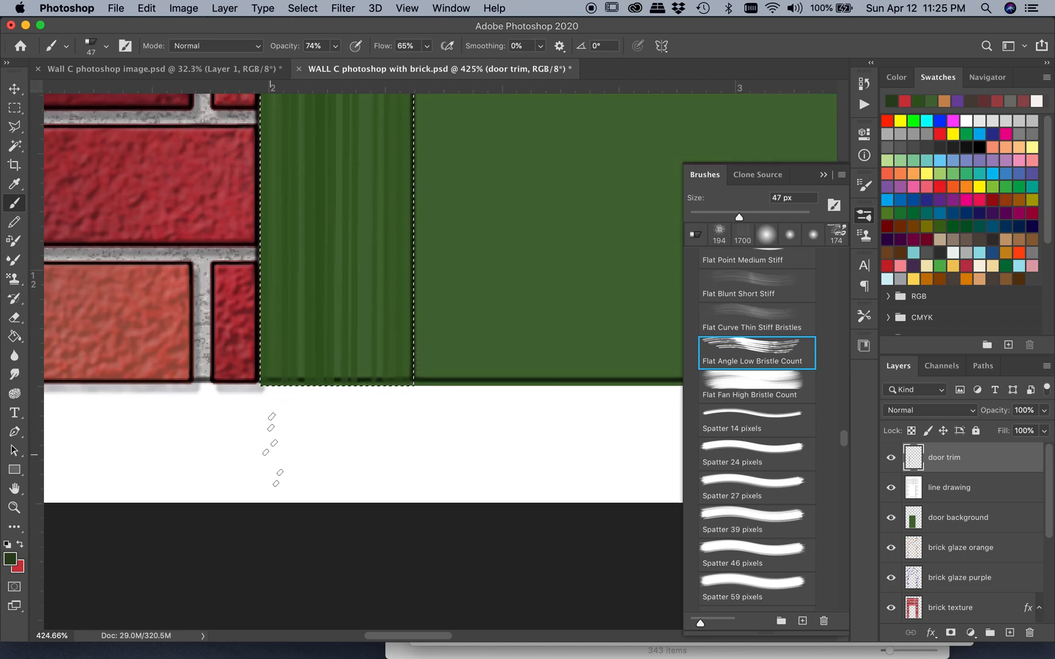
Try a white grain stroke along the door's left trim and undo it
left_click(354, 458, "alt")
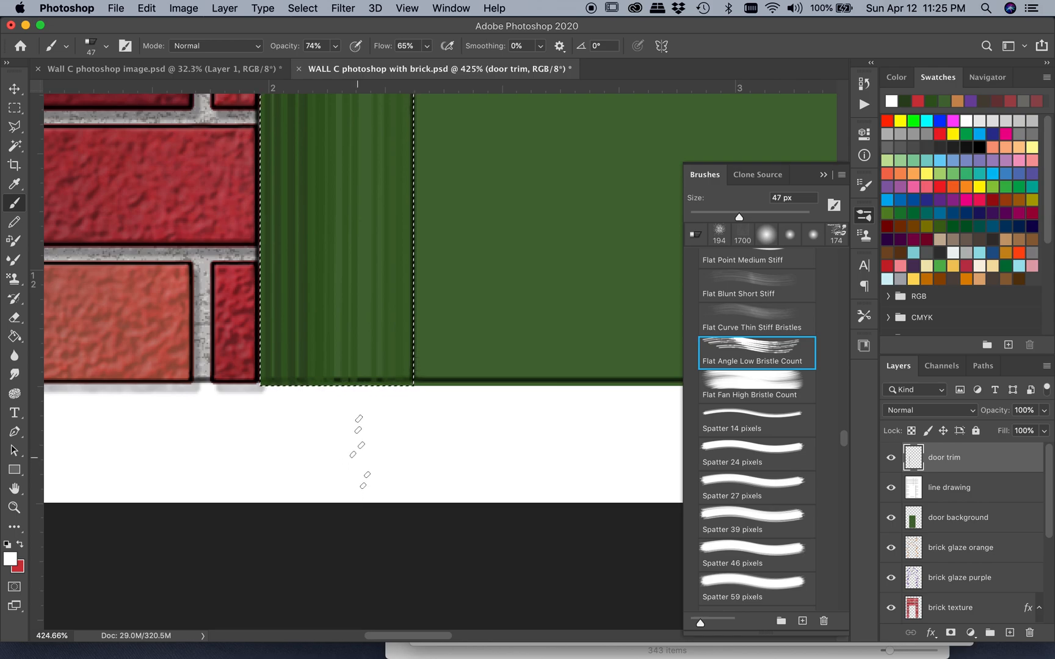
scroll(359, 452, "up", 15)
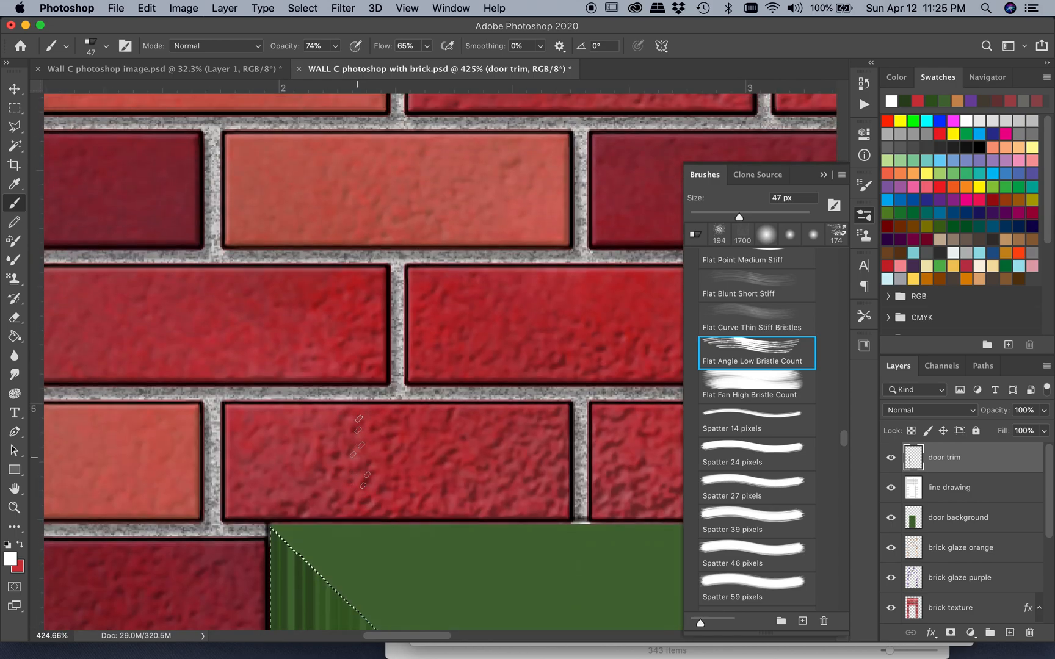
scroll(359, 452, "down", 5)
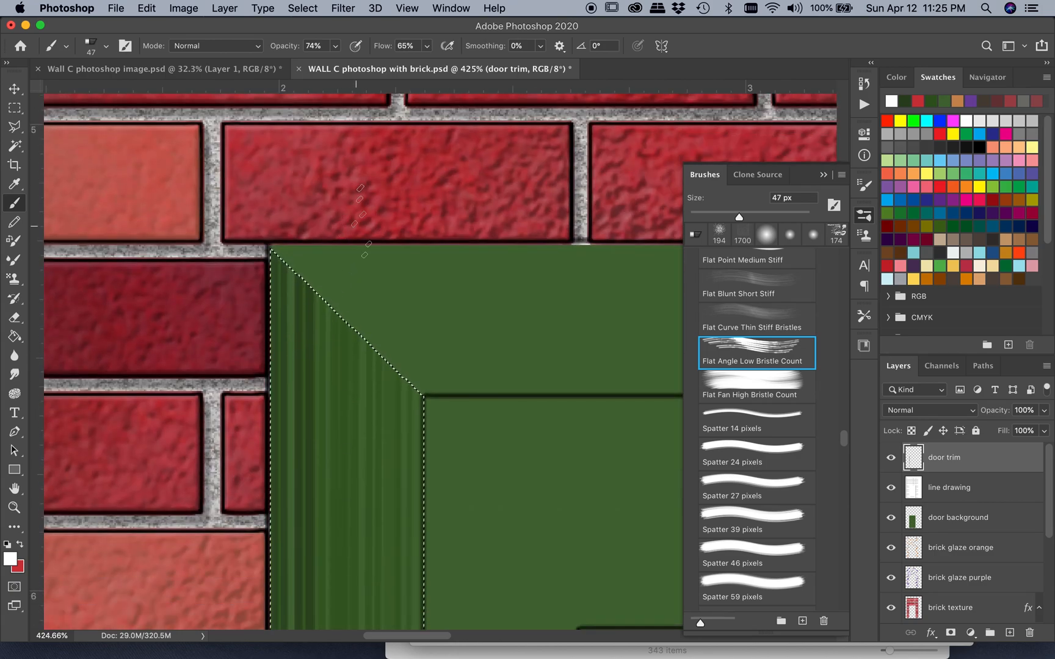
left_click(372, 207, "shift")
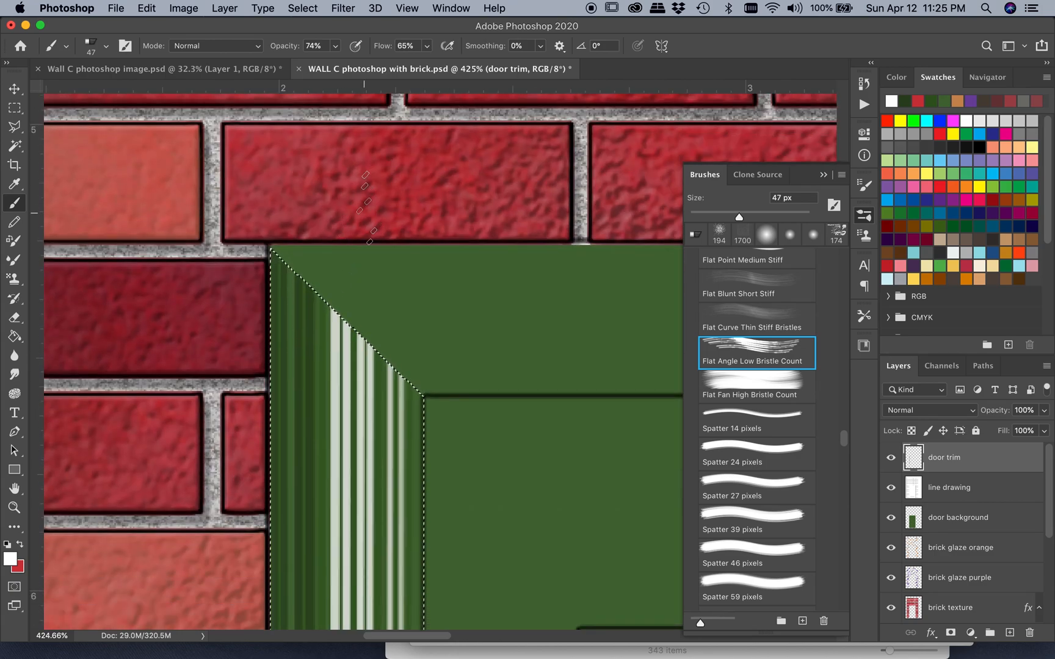
key("super+z")
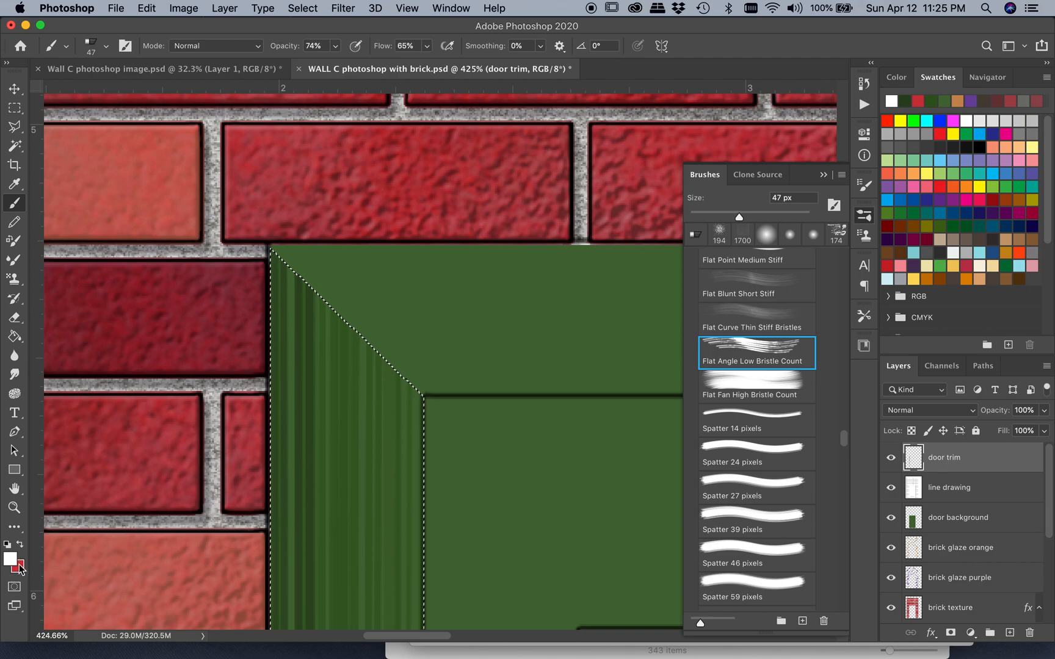
left_click(10, 560)
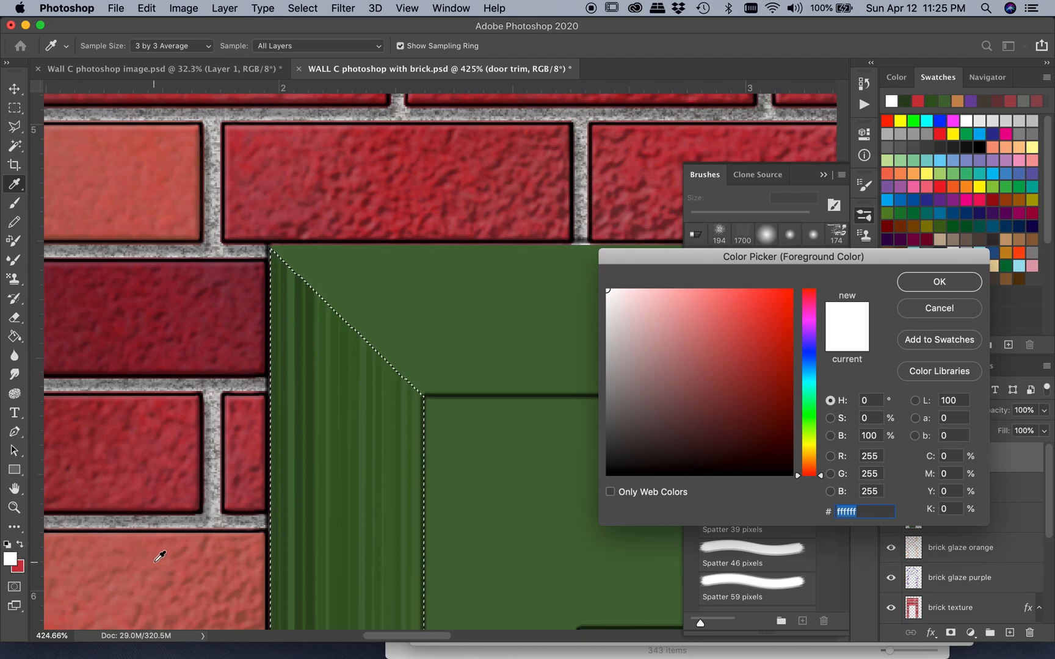
left_click(938, 309)
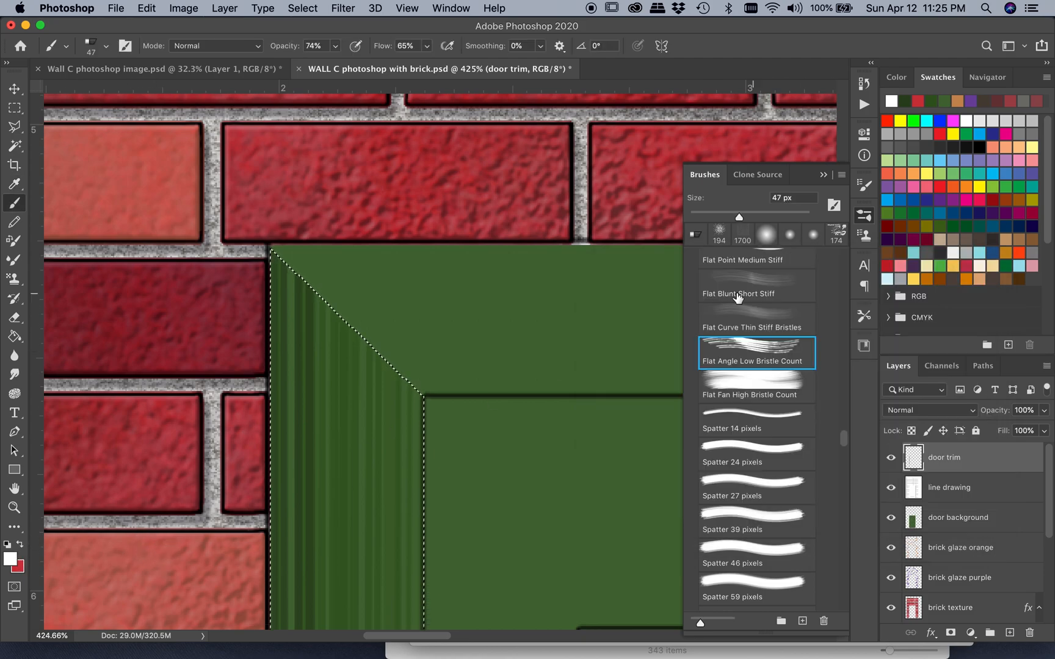
Restore the darker green from the recent swatches and brush more vertical grain over the inner part of the left trim
scroll(293, 327, "down", 5)
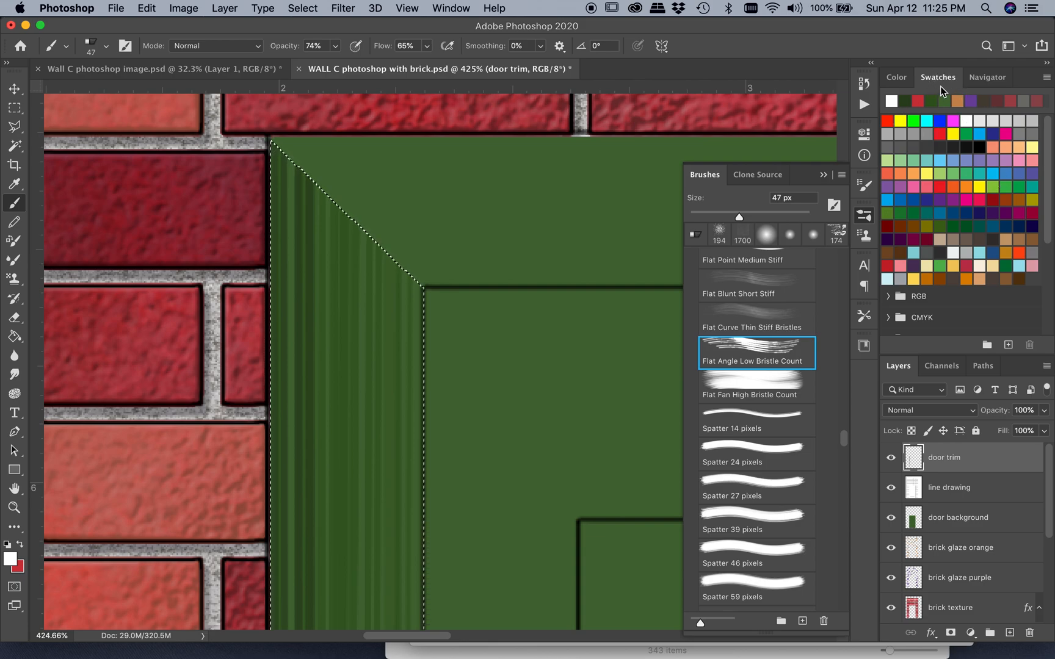
left_click(908, 101)
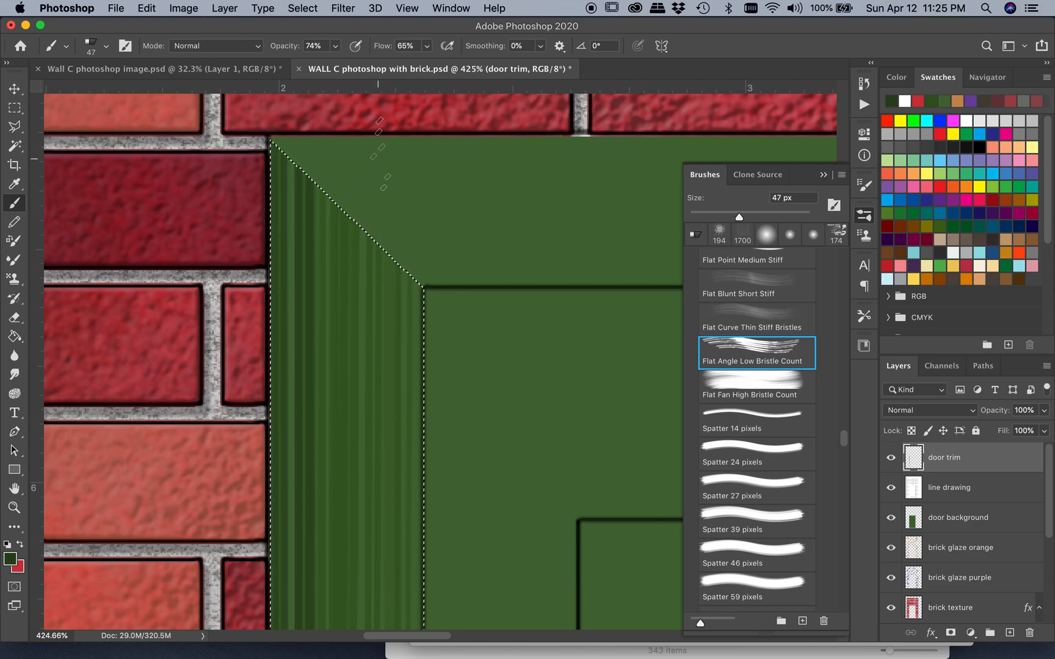
scroll(382, 153, "down", 10)
scroll(379, 153, "down", 10)
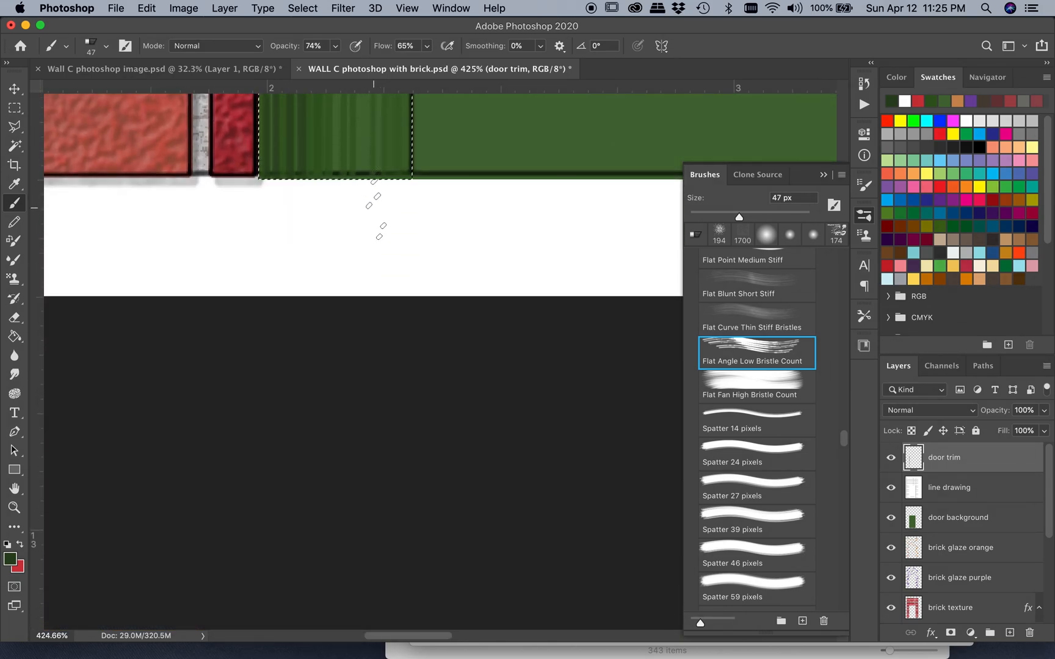
scroll(377, 212, "up", 4)
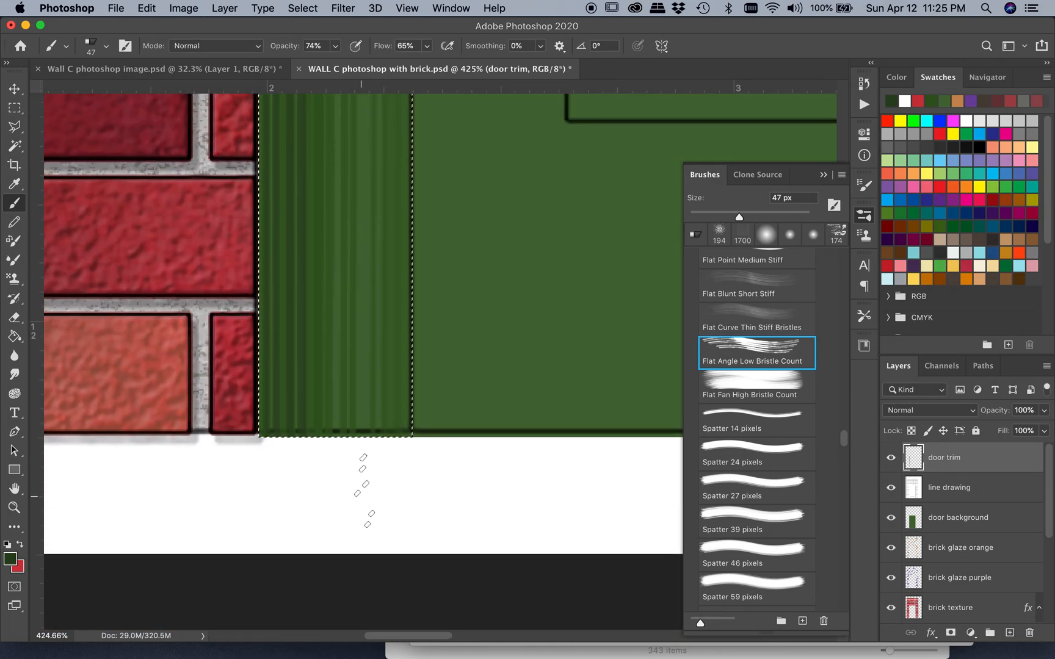
left_click(362, 496, "shift")
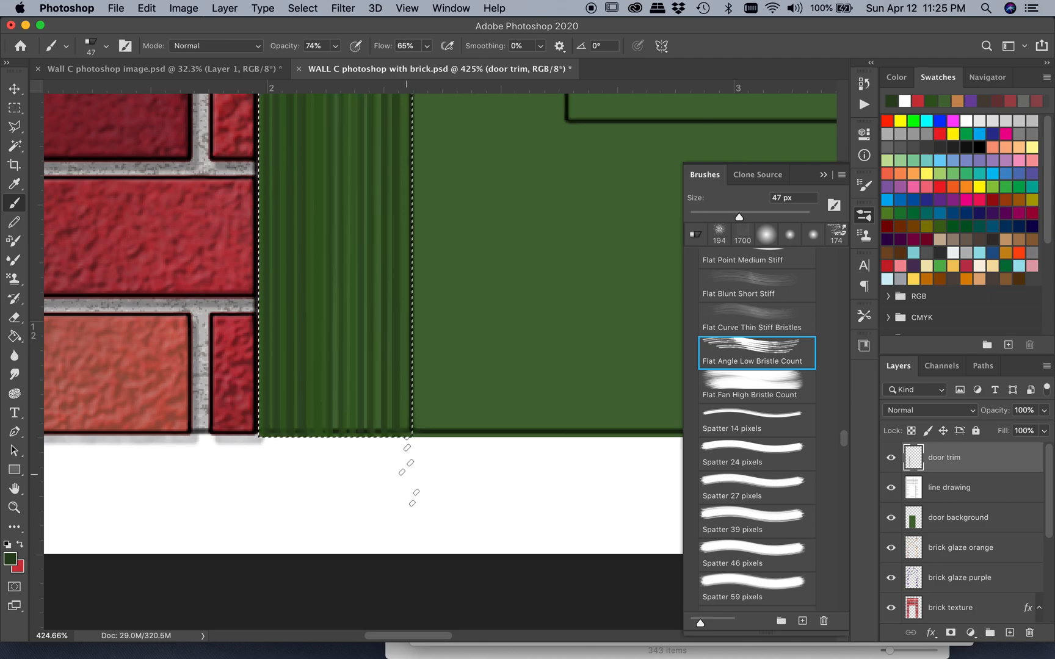
scroll(365, 492, "up", 10)
scroll(364, 491, "right", 1)
scroll(414, 471, "down", 10)
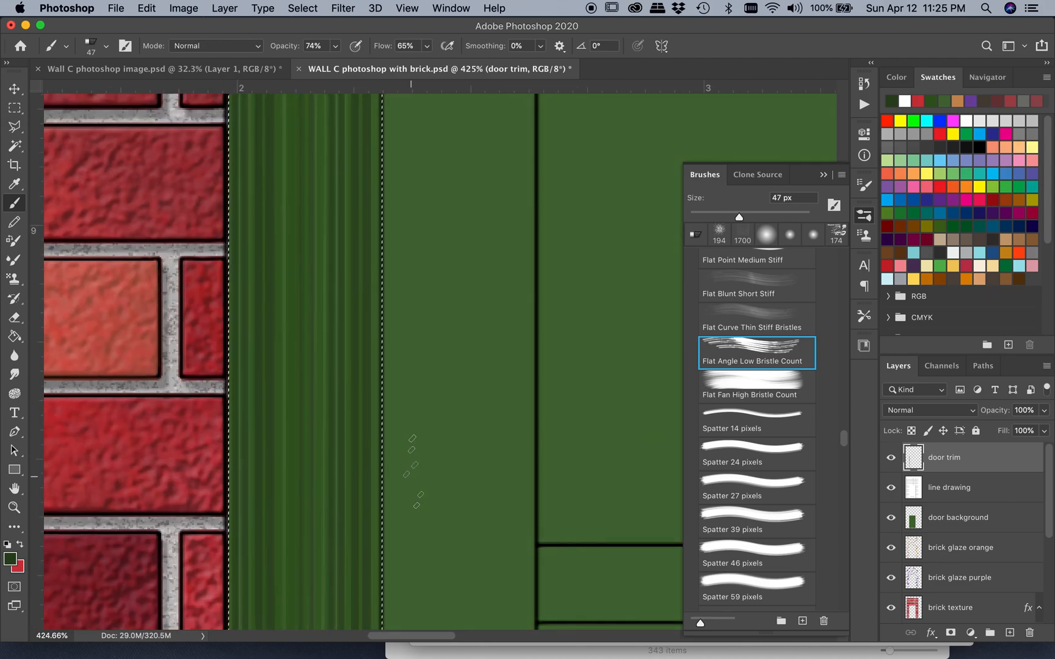
scroll(412, 496, "up", 1)
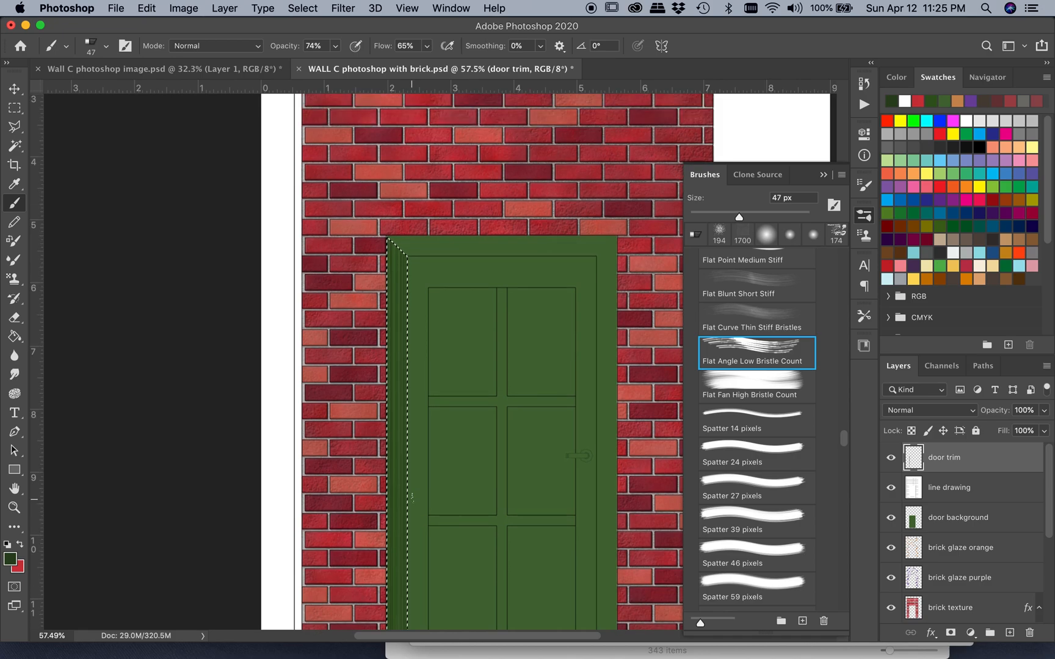
scroll(412, 496, "down", 3)
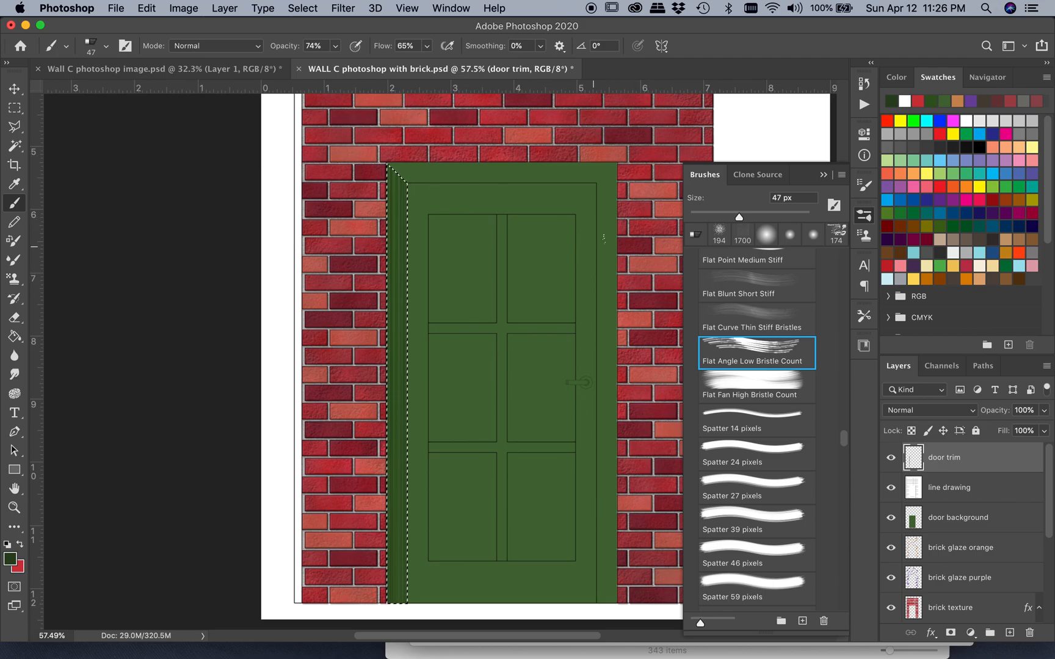
Select the door's top trim with the Polygonal Lasso, following the mitred corners at both ends
scroll(655, 232, "right", 3)
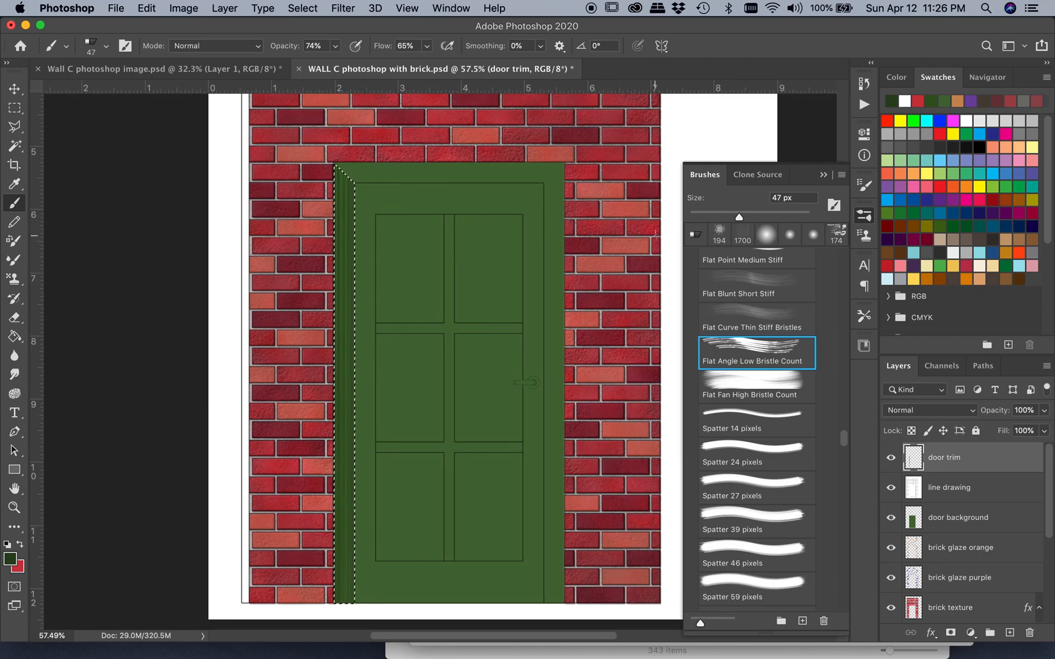
left_click(14, 127)
scroll(329, 166, "up", 10)
left_click(346, 158)
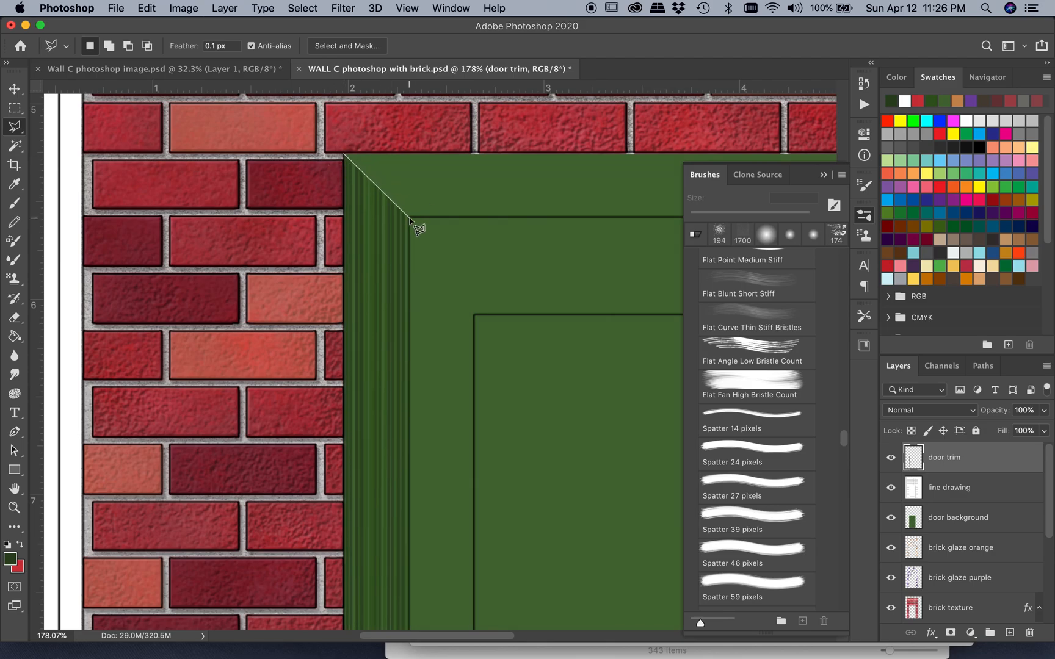
left_click(412, 221)
scroll(412, 222, "right", 20)
left_click(527, 228)
left_click(591, 164)
scroll(591, 166, "left", 10)
left_click(149, 171)
Brush horizontal wood grain strokes across the selected top trim in dark greens from the recent swatches
key("b")
left_click(138, 217)
scroll(138, 217, "right", 15)
left_click(424, 230, "shift")
scroll(424, 231, "left", 15)
left_click(136, 250)
scroll(136, 250, "right", 15)
left_click(424, 251, "shift")
scroll(424, 250, "left", 15)
left_click(905, 102)
scroll(136, 262, "right", 15)
scroll(330, 311, "left", 15)
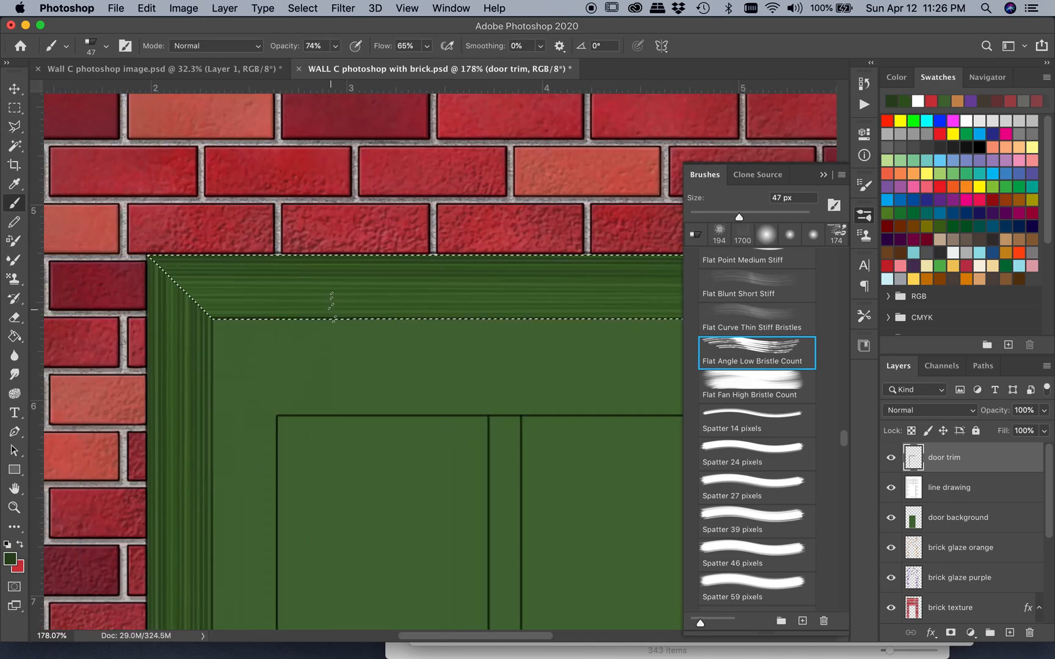
Outline the door's right trim with the Polygonal Lasso, from its mitred upper corner down to the door's base
scroll(253, 301, "right", 15)
scroll(251, 281, "down", 5)
left_click(14, 127)
left_click(188, 154)
scroll(188, 154, "down", 10)
left_click(188, 598)
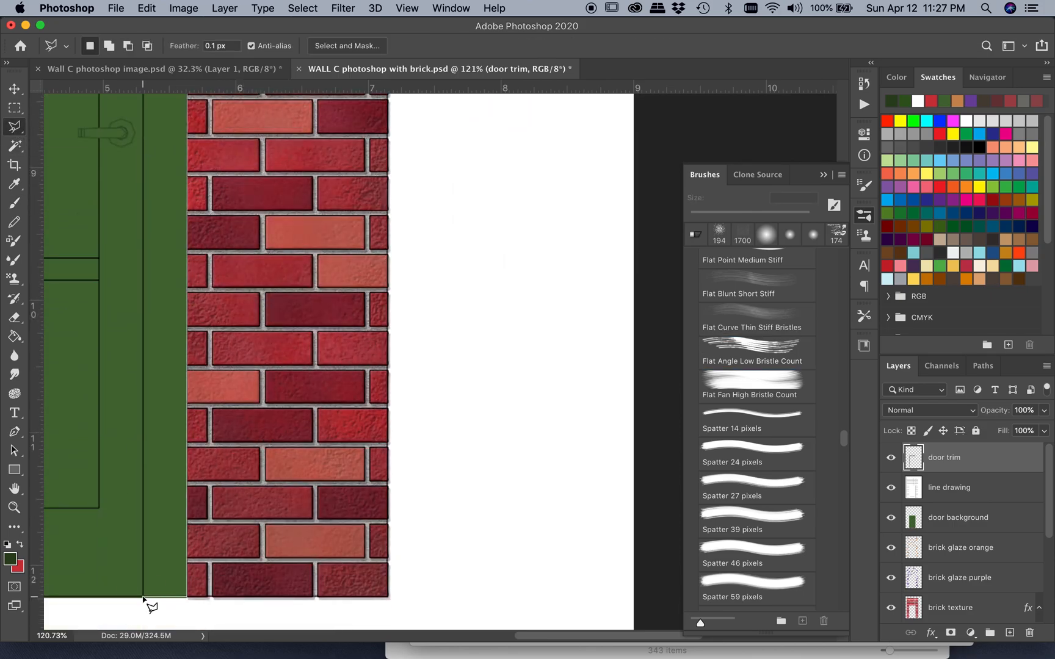
left_click(144, 598)
scroll(144, 597, "up", 10)
left_click(153, 307)
left_click(197, 264)
Brush vertical wood grain down the full height of the right trim in dark greens from the recent swatches and deselect it
key("b")
left_click(905, 101)
scroll(169, 488, "down", 10)
scroll(169, 473, "up", 10)
left_click(168, 323, "shift")
scroll(153, 539, "down", 10)
scroll(153, 539, "up", 10)
left_click(177, 284, "shift")
left_click(905, 102)
scroll(167, 330, "down", 10)
left_click(167, 537, "shift")
key("super+d")
scroll(176, 488, "up", 15)
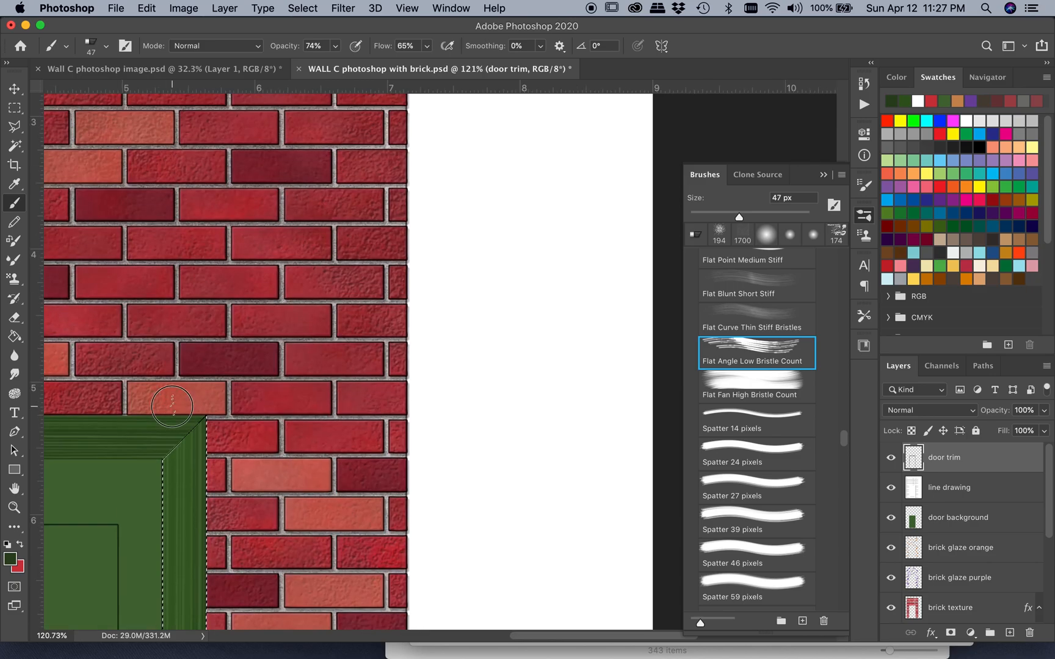
scroll(173, 492, "down", 15)
scroll(174, 490, "down", 5)
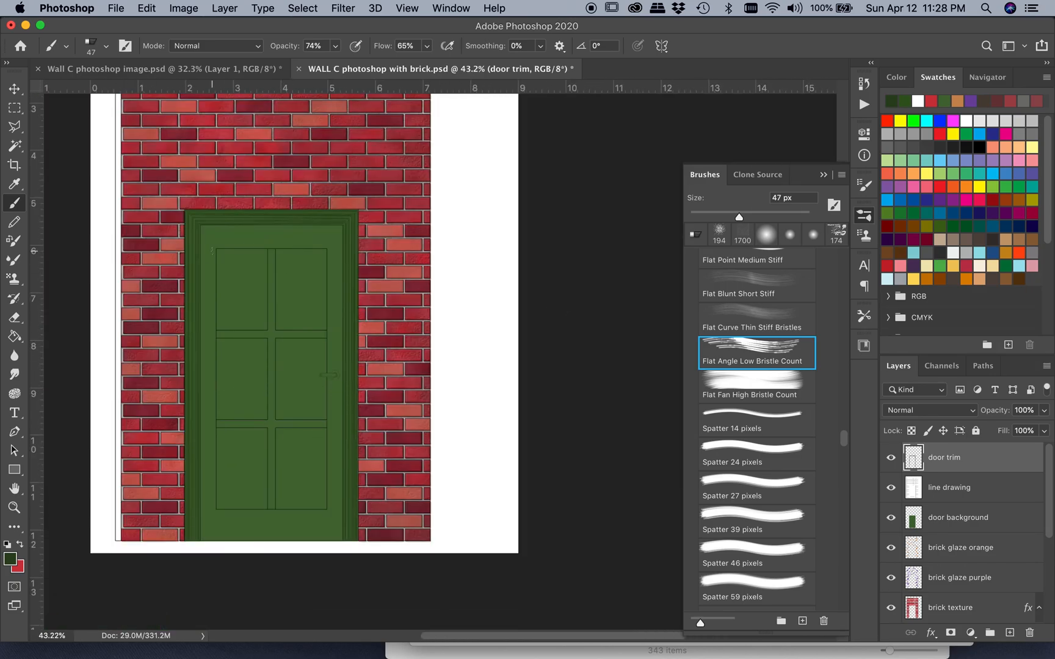
Create a new layer named "door base texture" above the door trim layer
scroll(209, 267, "up", 2)
scroll(205, 270, "down", 2)
scroll(205, 270, "left", 1)
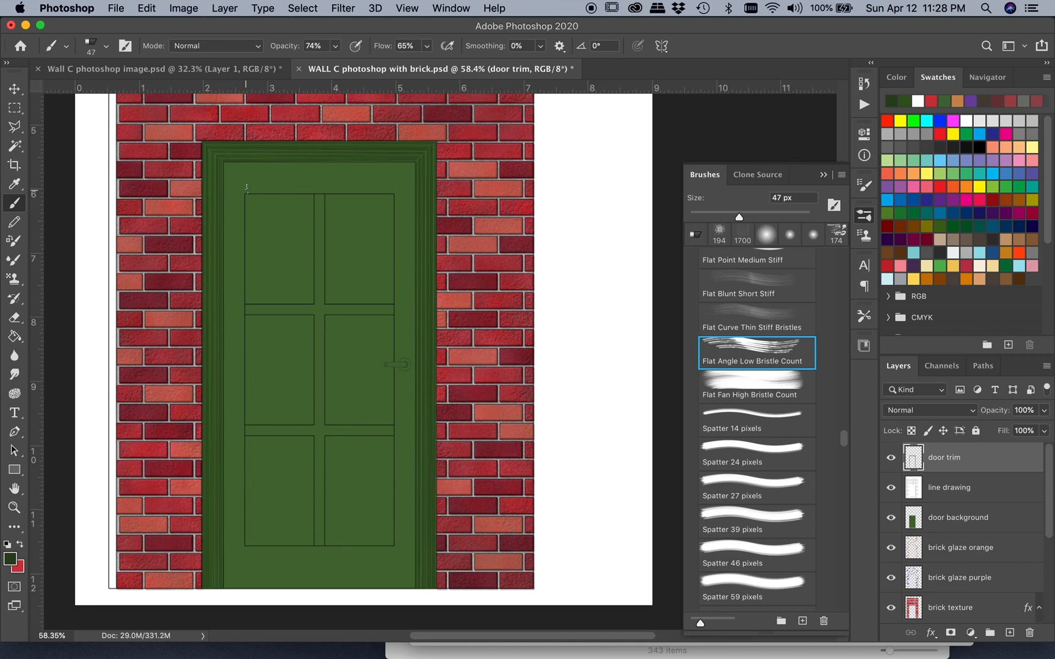
scroll(247, 187, "down", 2)
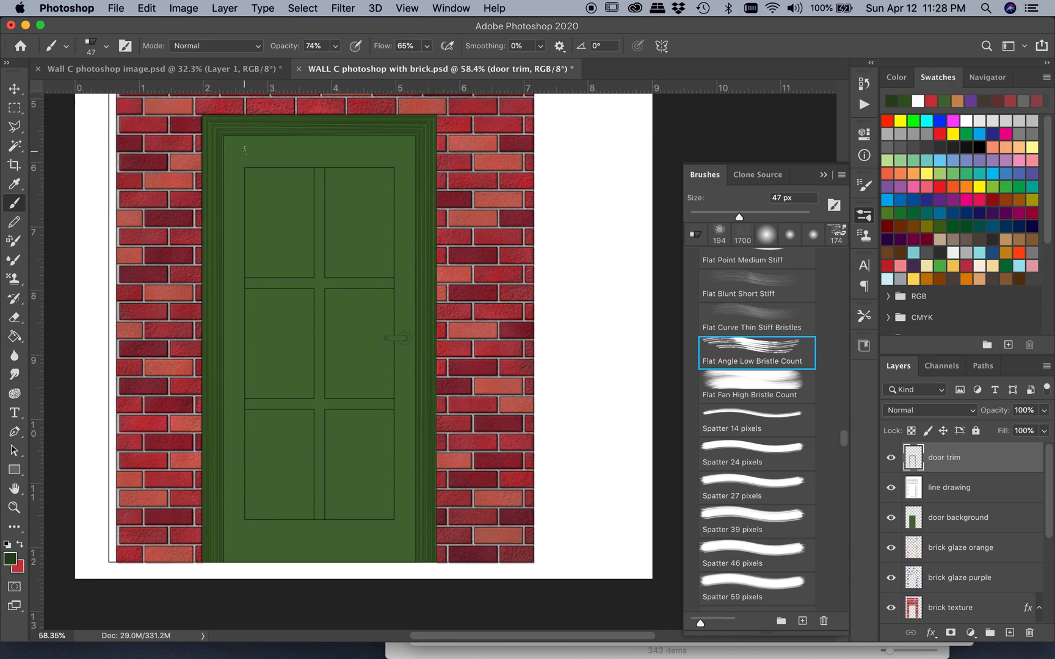
left_click(14, 108)
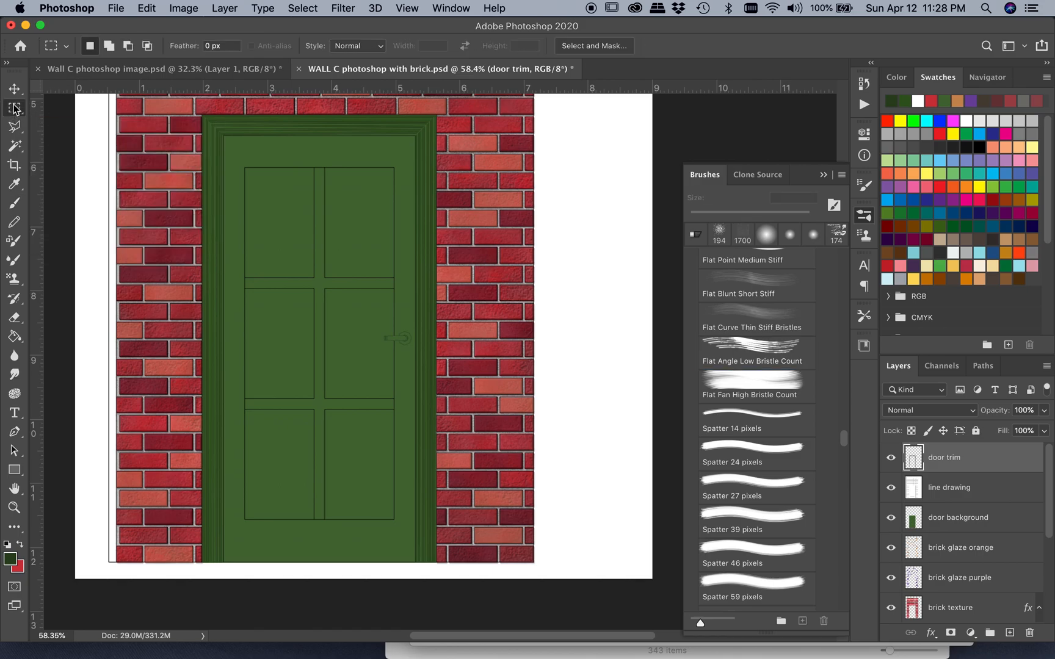
left_click(224, 8)
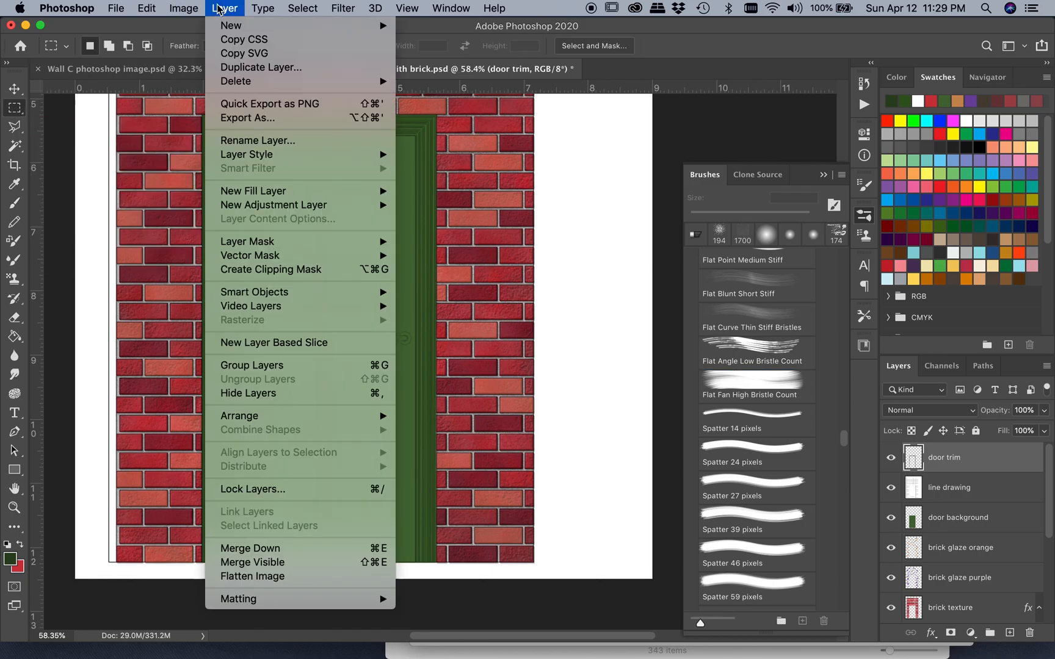
mouse_move(238, 27)
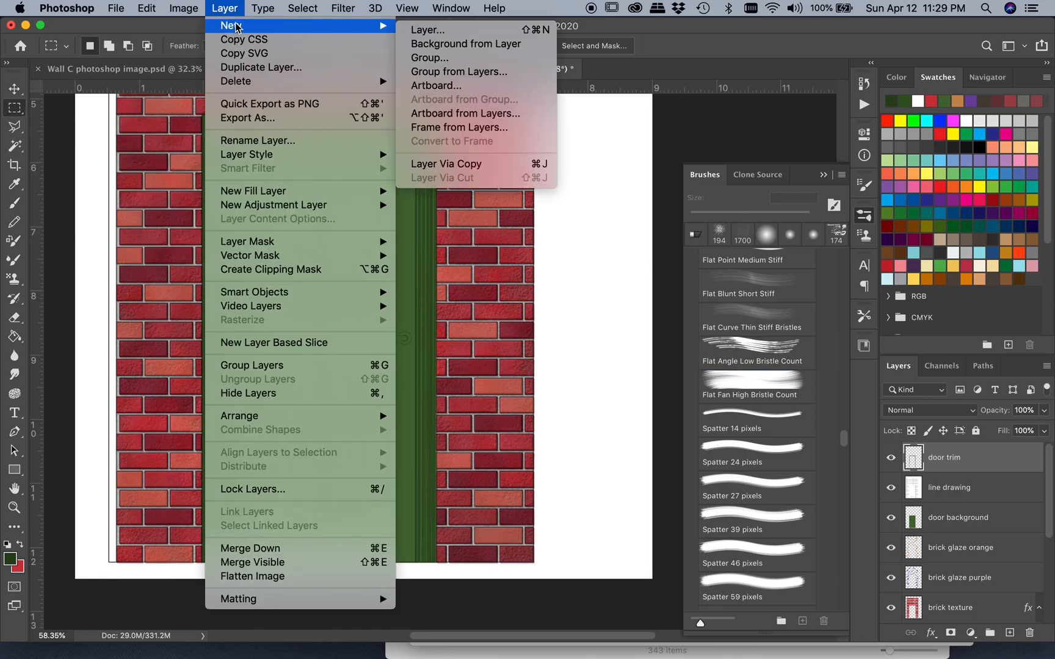
left_click(433, 32)
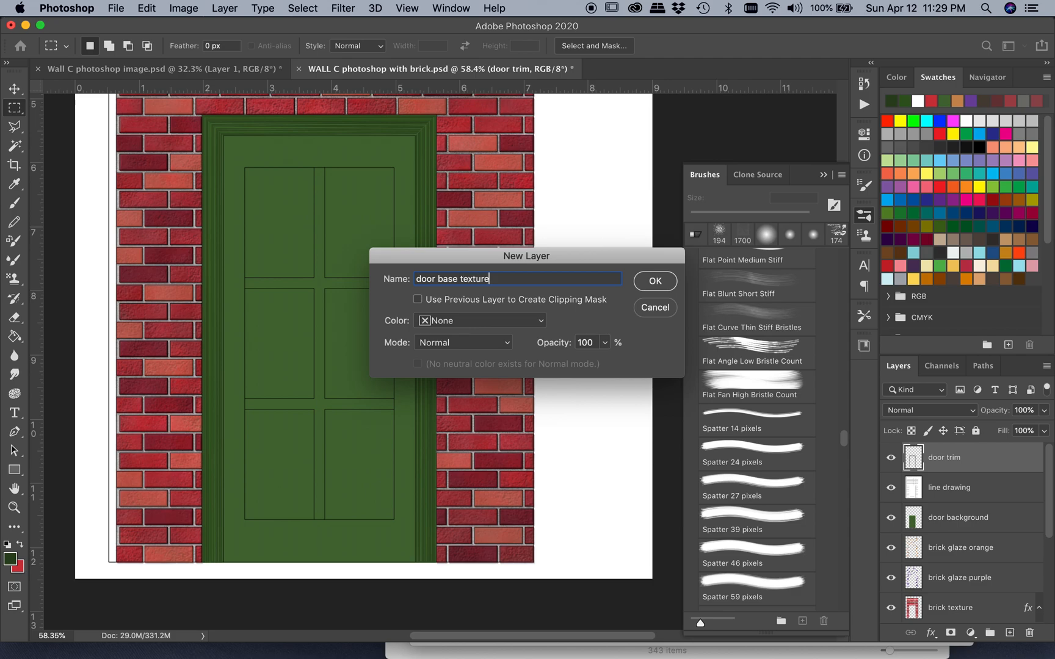
key("Return")
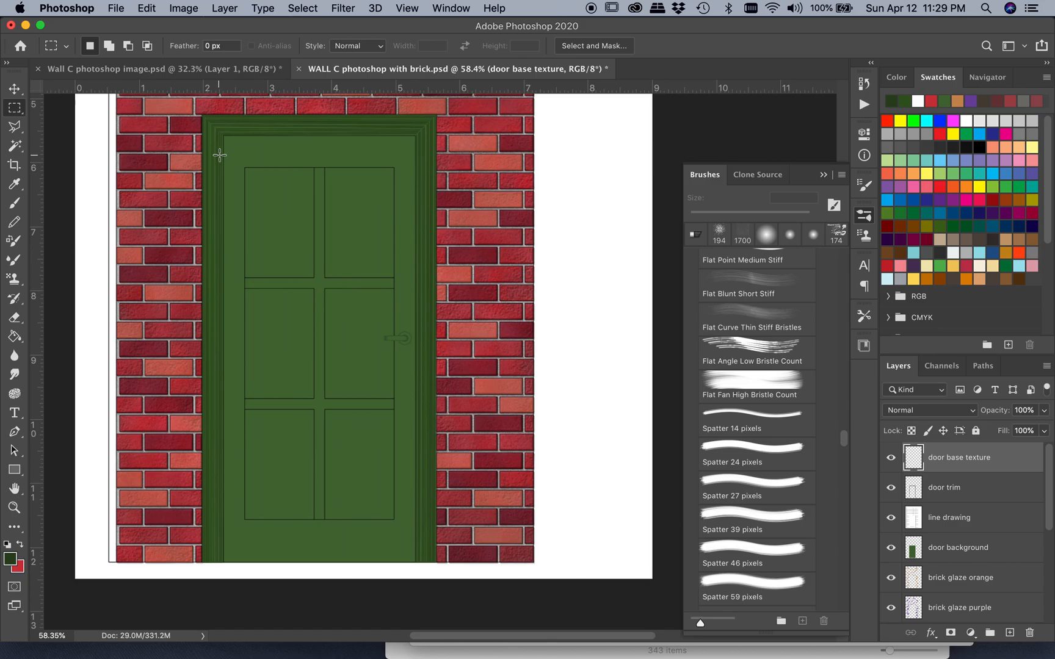
On the line drawing layer, select the flat door frame between the trim and the panels with the Magic Wand
scroll(220, 155, "up", 1)
scroll(220, 155, "up", 5)
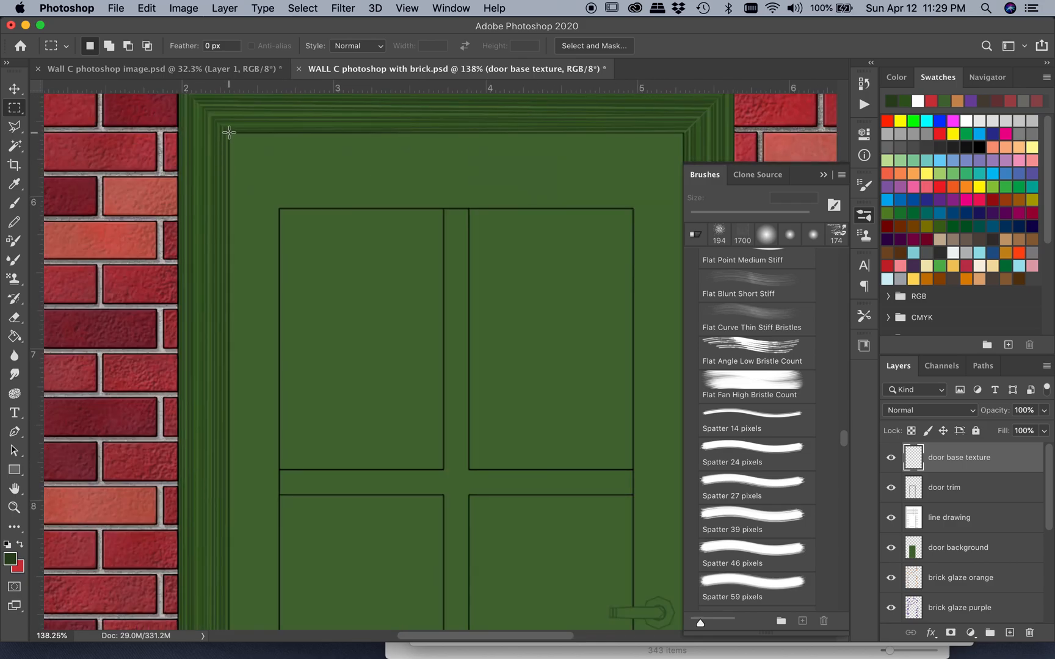
left_click(995, 519)
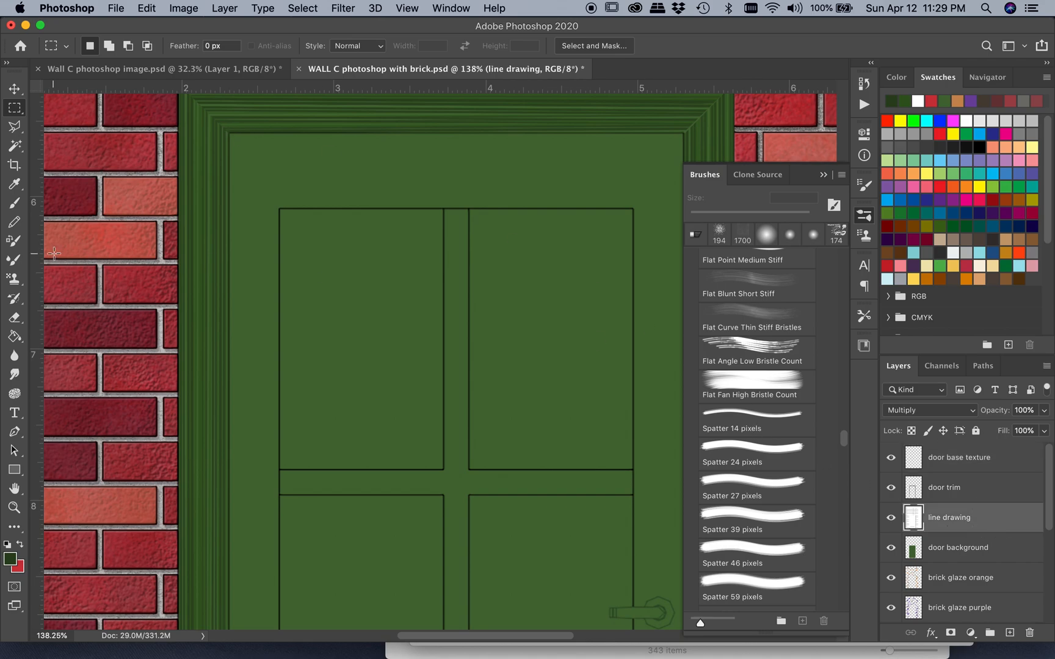
left_click(15, 146)
left_click(261, 246)
scroll(269, 274, "down", 5)
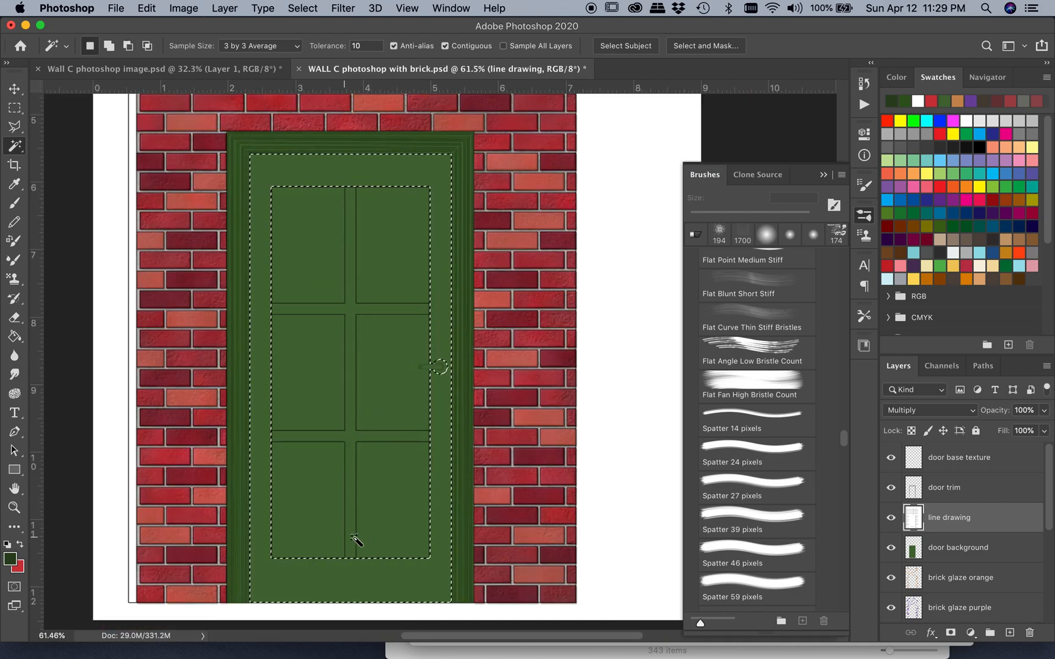
Add the door handle's round base plate to the frame selection with the Rectangular Marquee
scroll(443, 379, "up", 7)
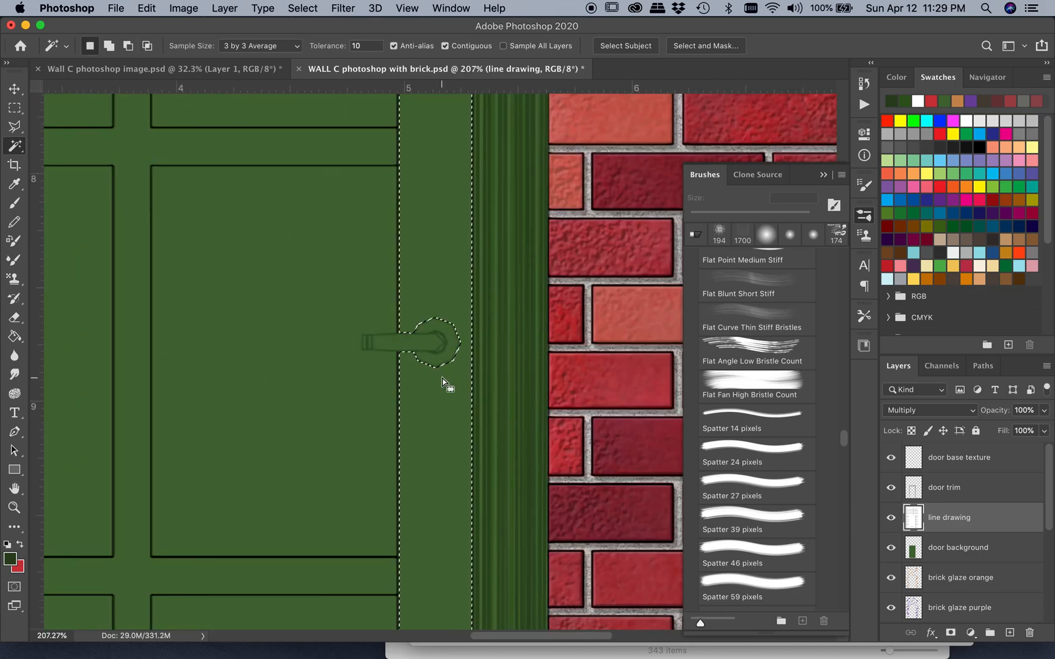
left_click(15, 108)
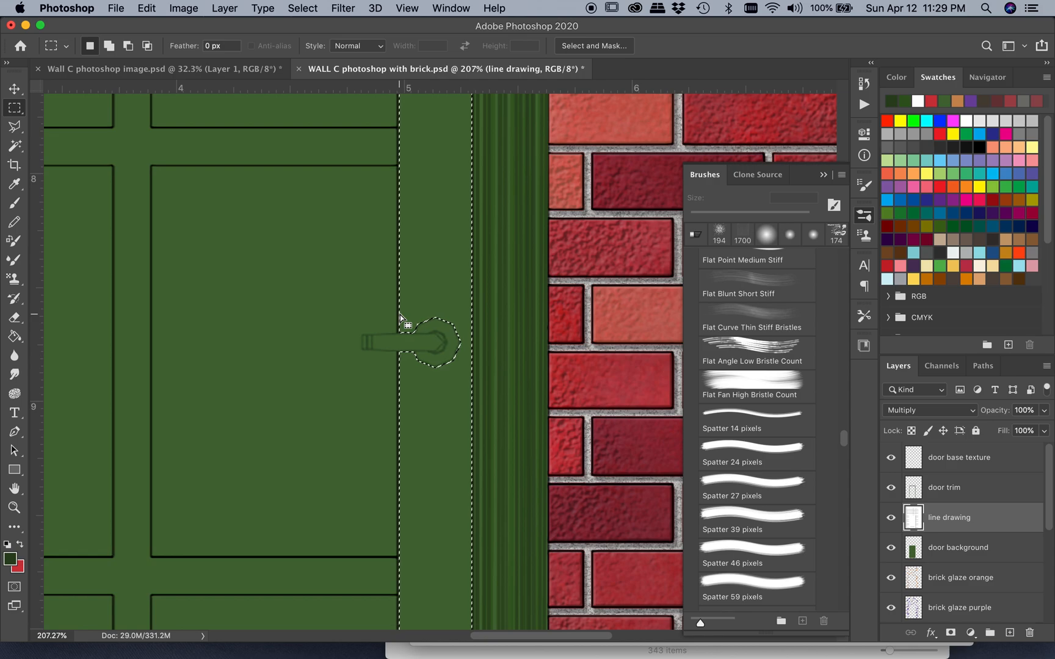
left_click_drag(400, 315, 455, 366)
Expand the door frame selection by 2 pixels
scroll(429, 390, "up", 10)
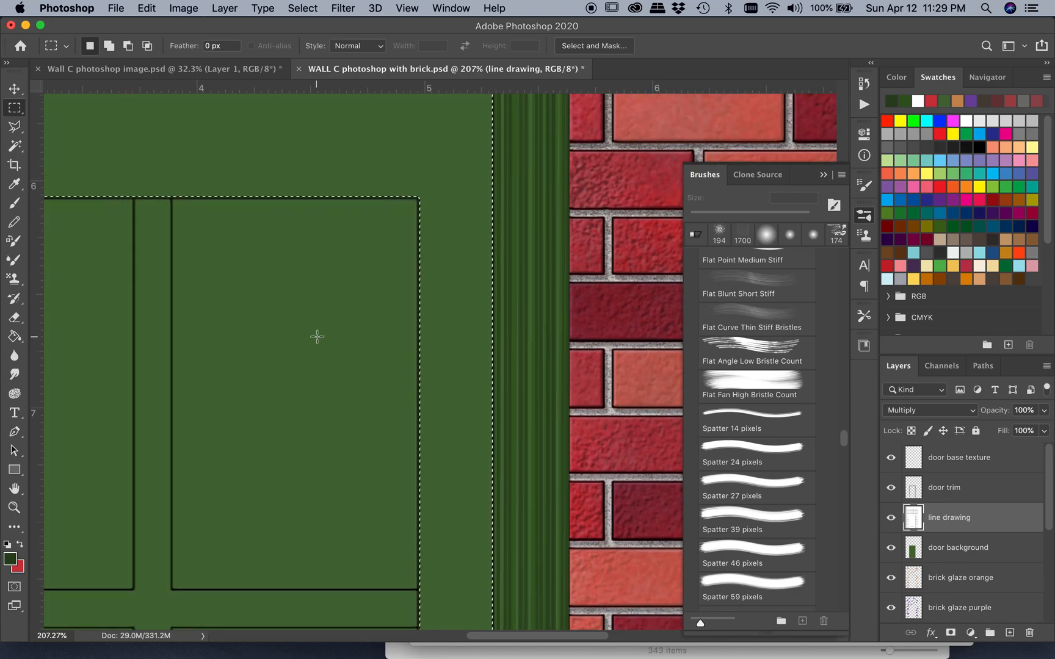
scroll(317, 336, "up", 2)
scroll(317, 336, "left", 10)
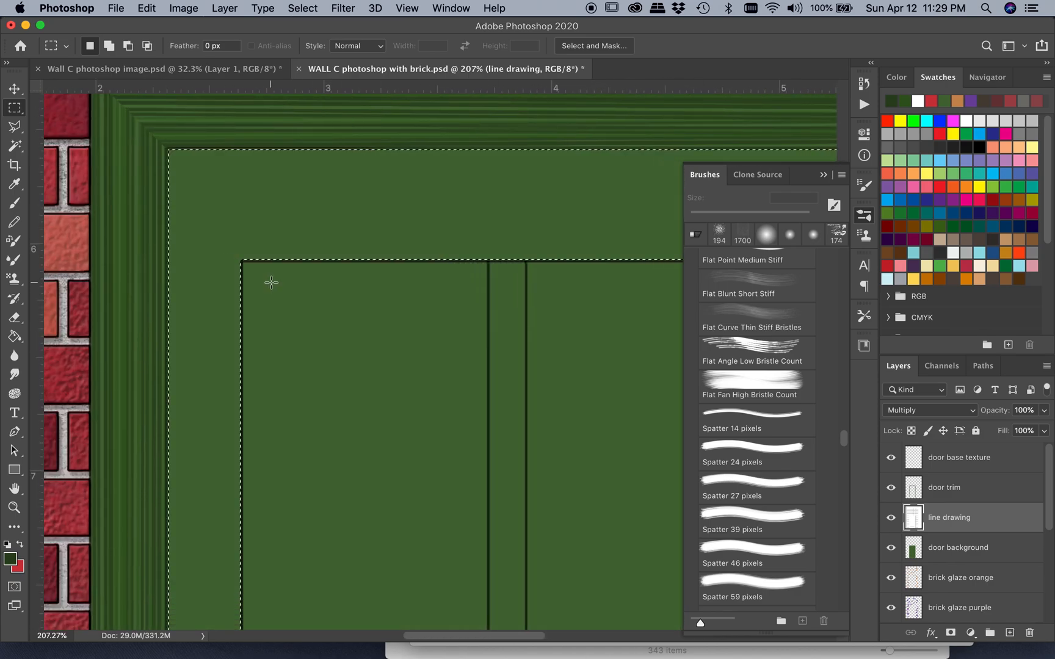
left_click(303, 8)
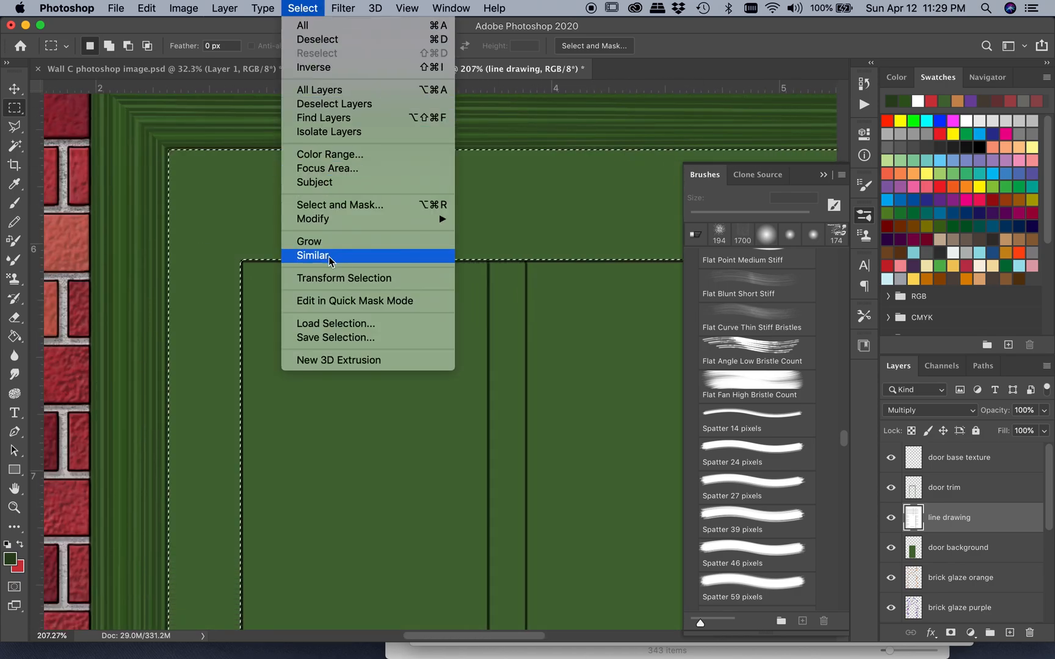
mouse_move(328, 221)
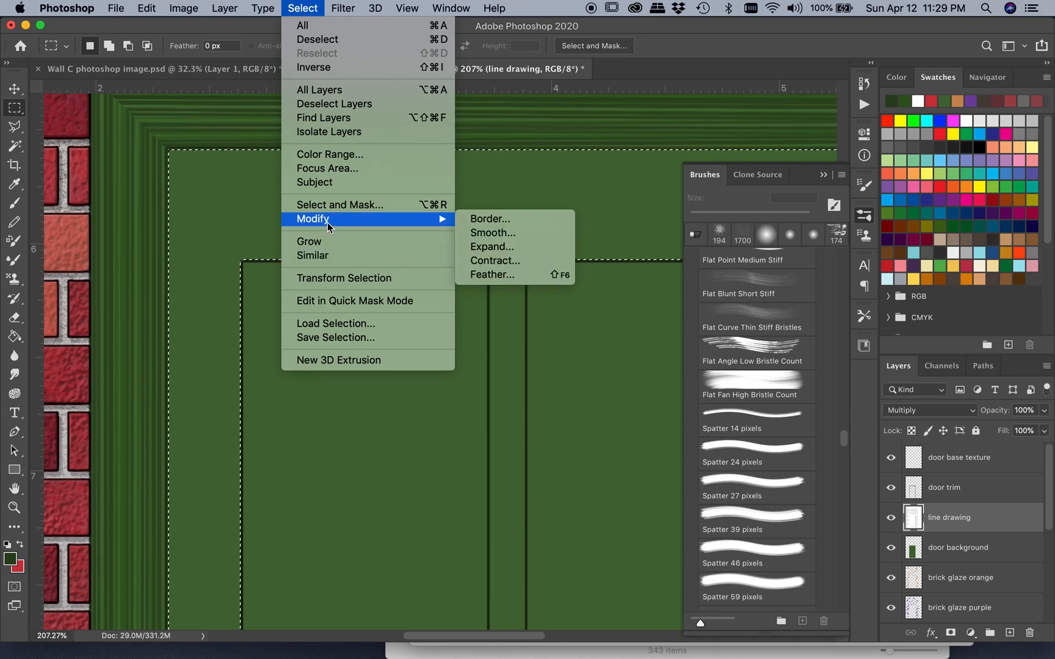
left_click(499, 247)
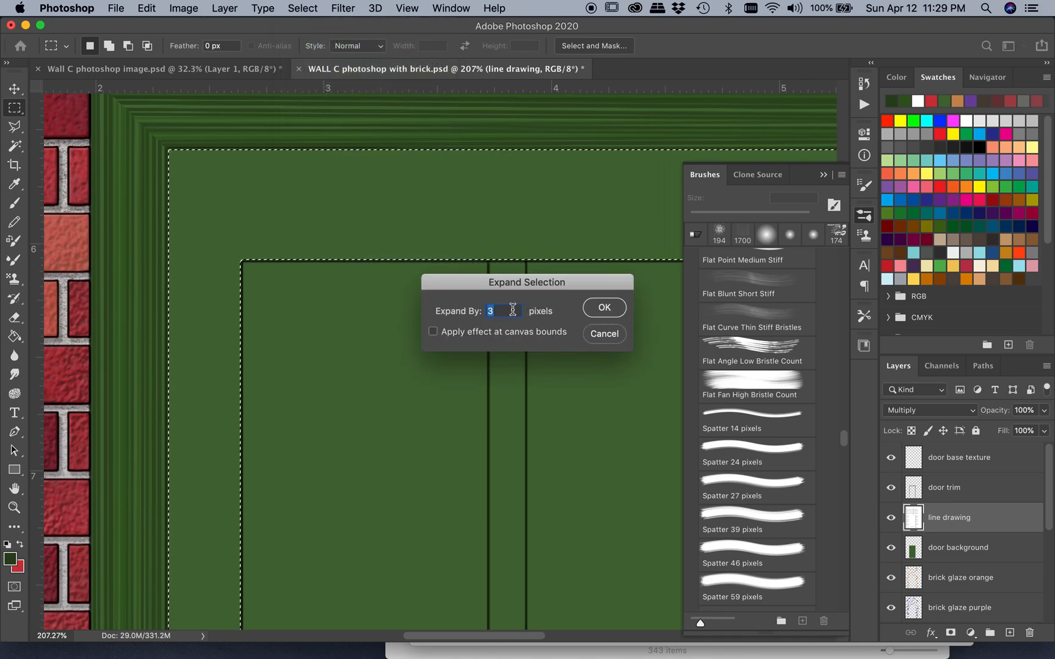
type("2")
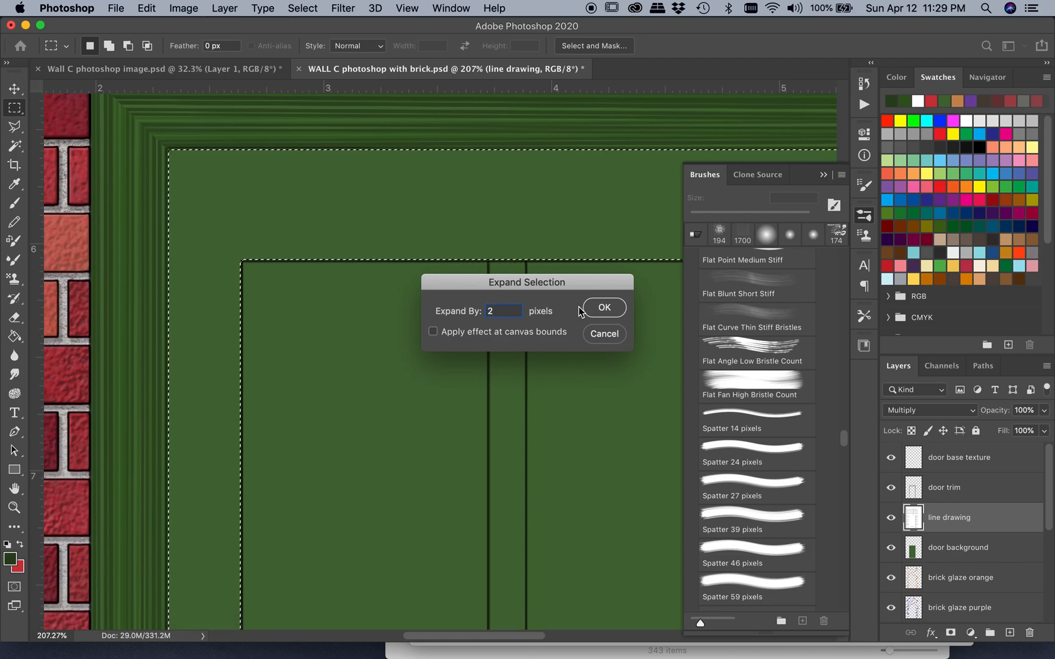
left_click(604, 309)
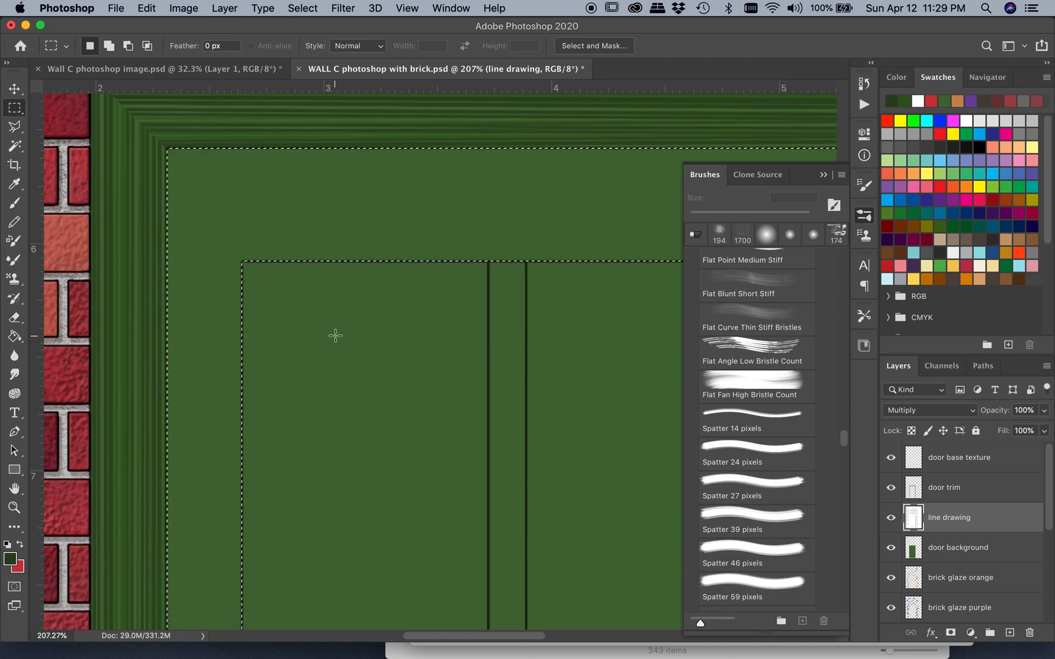
Check the expanded selection's edges around the whole door frame, from the upper rail down to the base
scroll(335, 334, "right", 5)
scroll(334, 334, "down", 1)
scroll(335, 335, "down", 2)
scroll(335, 336, "down", 4)
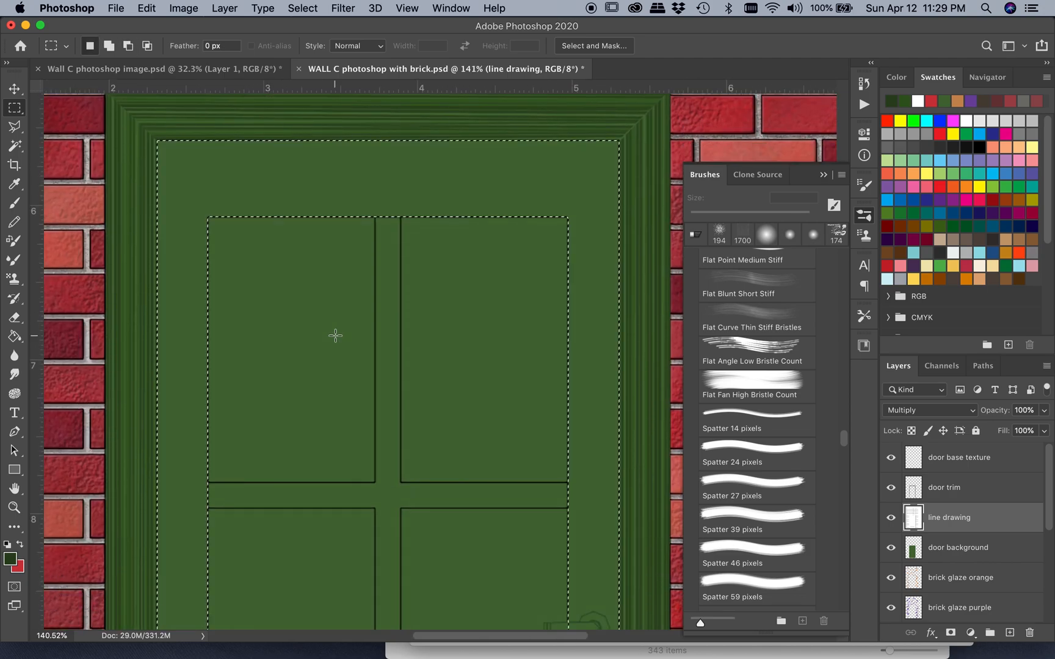
scroll(336, 335, "down", 10)
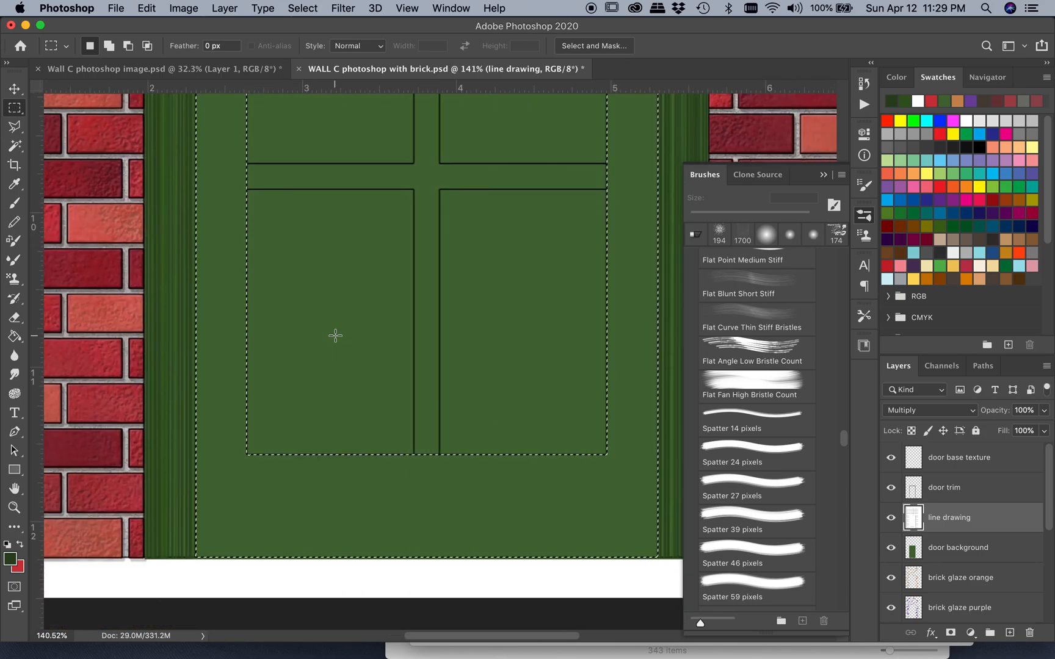
scroll(335, 336, "up", 3)
scroll(335, 336, "down", 3)
scroll(336, 337, "up", 5)
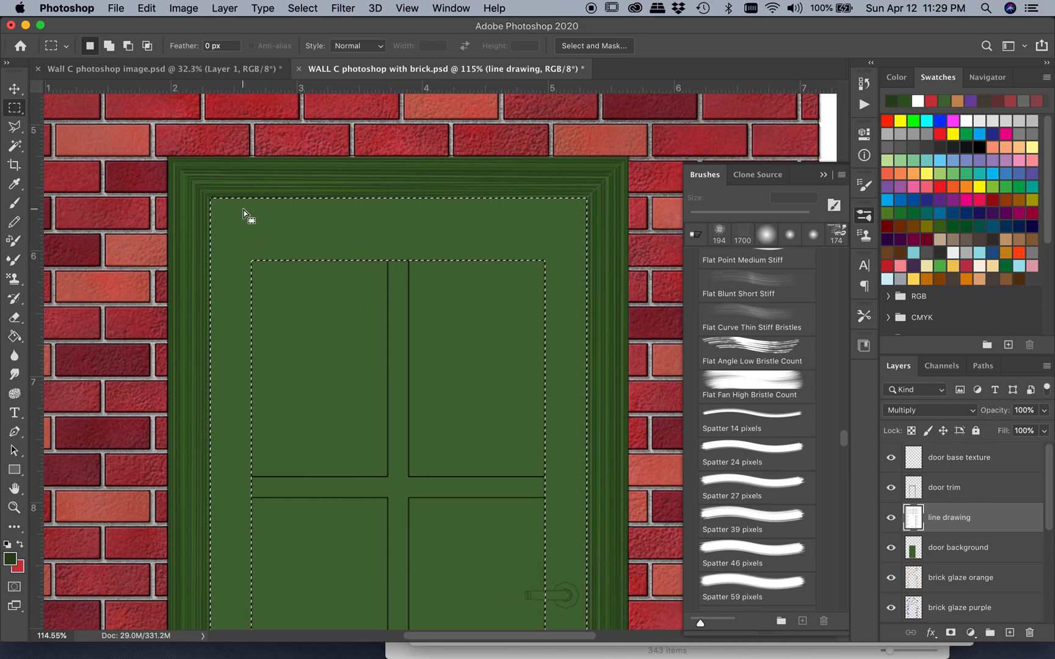
Subtract the door's upper and lower horizontal rails from the selection, keeping only the two vertical side boards
key("alt")
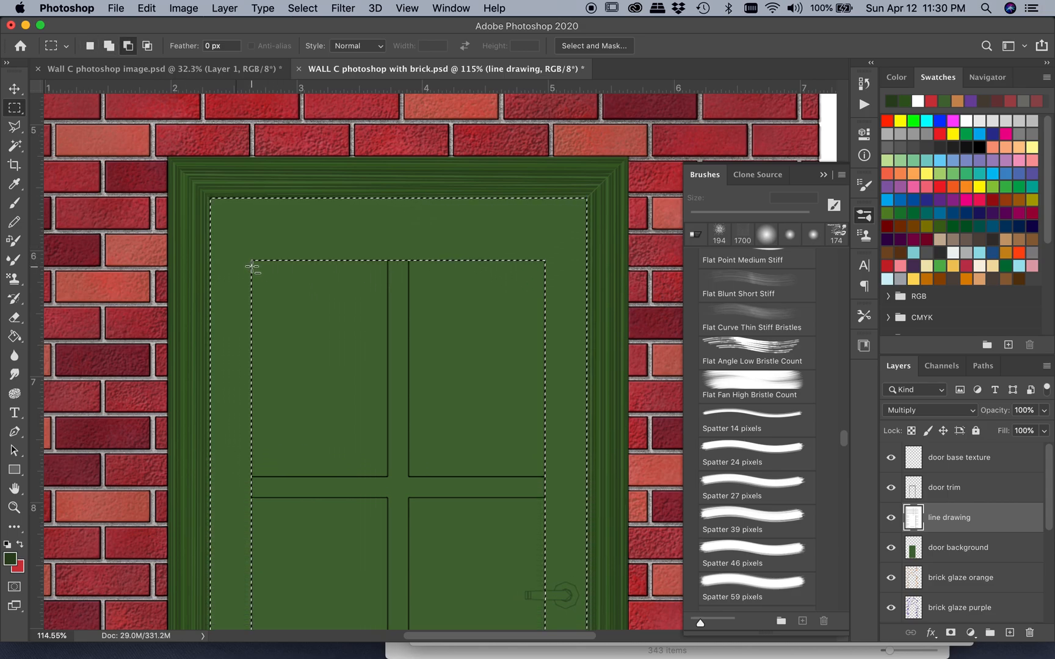
left_click_drag(252, 263, 545, 185)
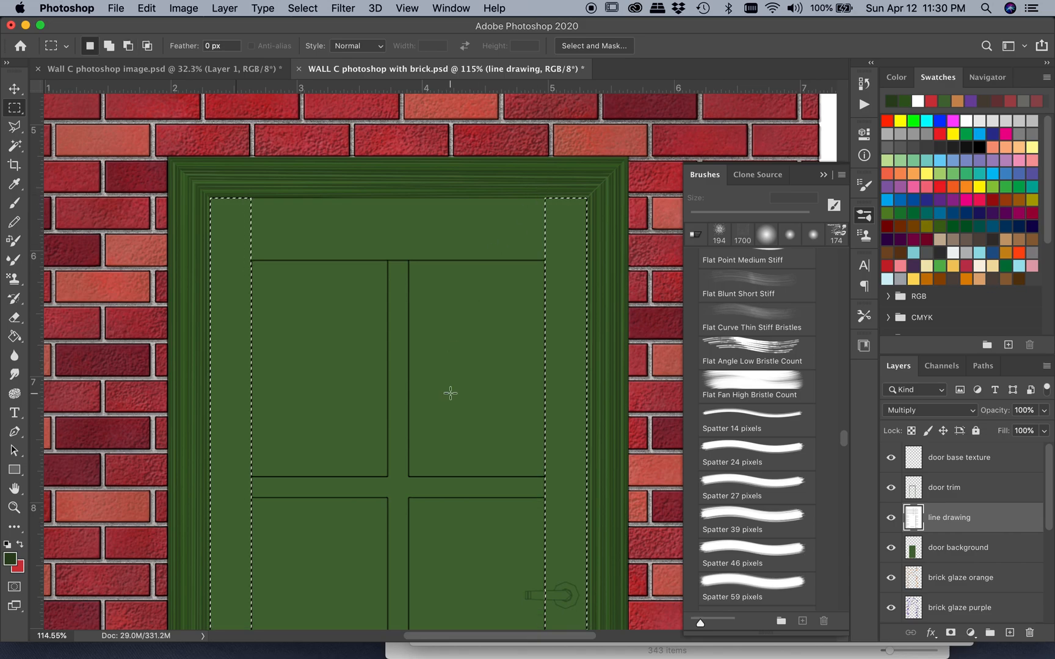
scroll(451, 393, "down", 10)
scroll(450, 393, "down", 10)
key("alt")
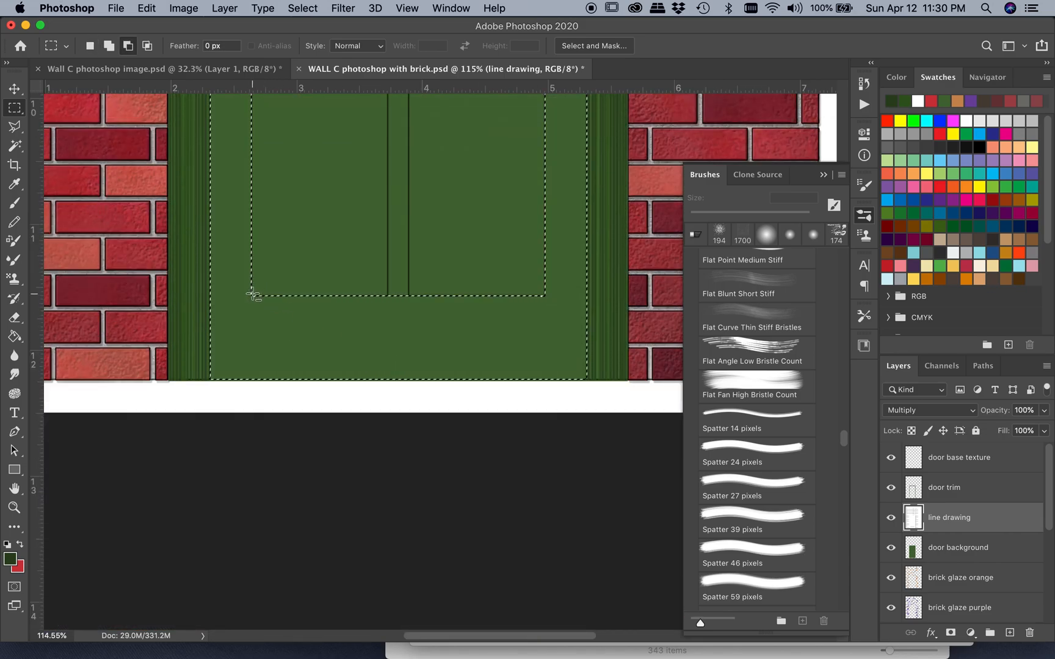
left_click_drag(252, 295, 545, 381)
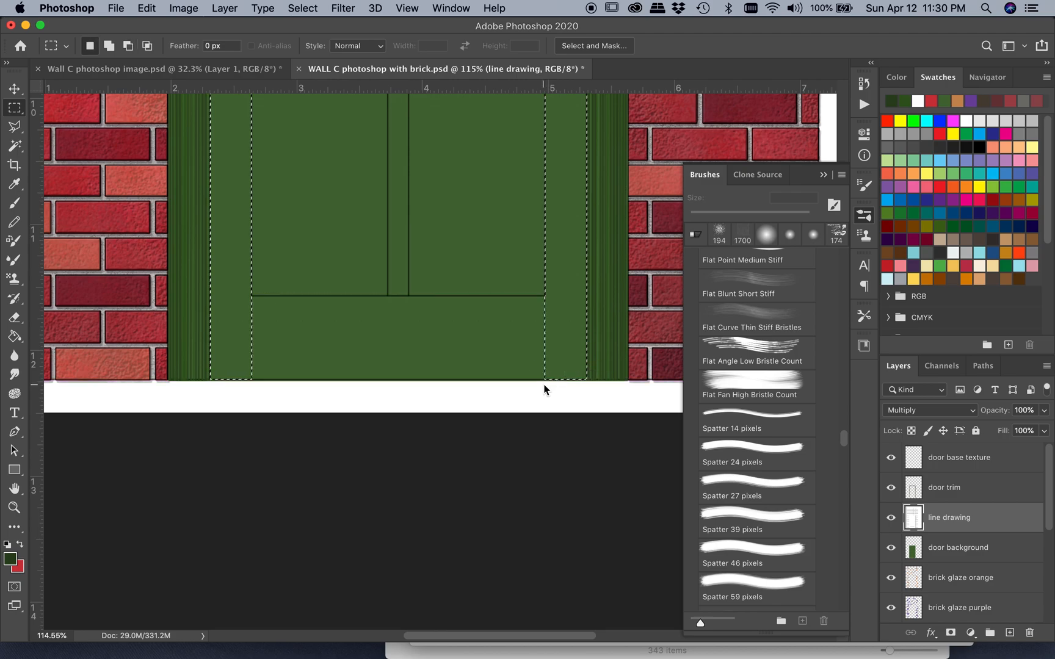
Subtract the thin sliver beside the lower end of the left board so the selection edge runs straight
scroll(232, 316, "up", 10)
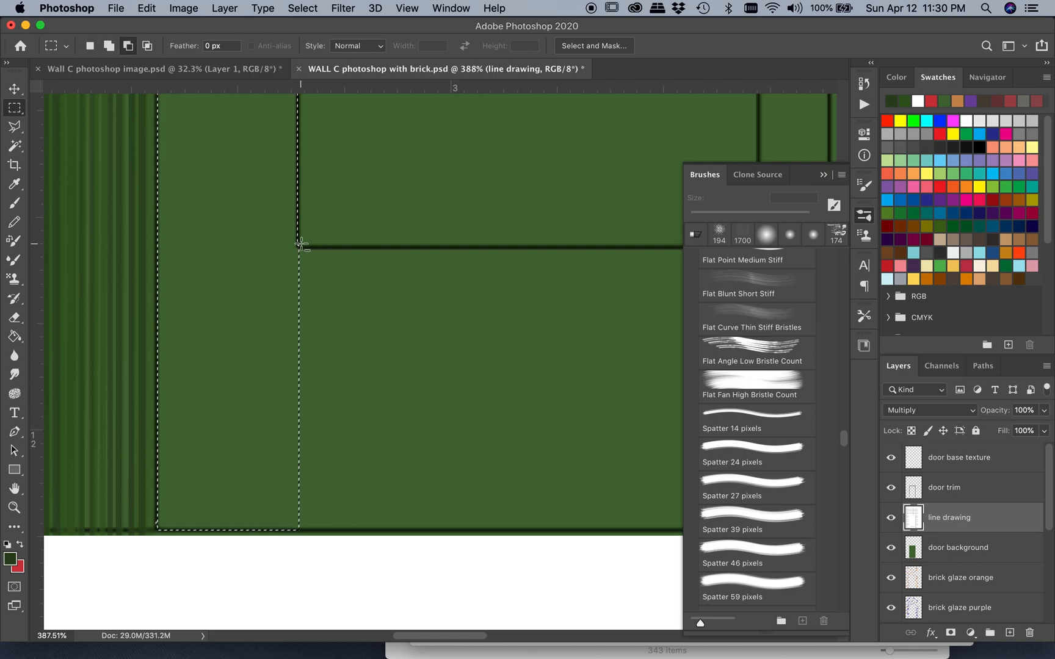
scroll(301, 245, "up", 10)
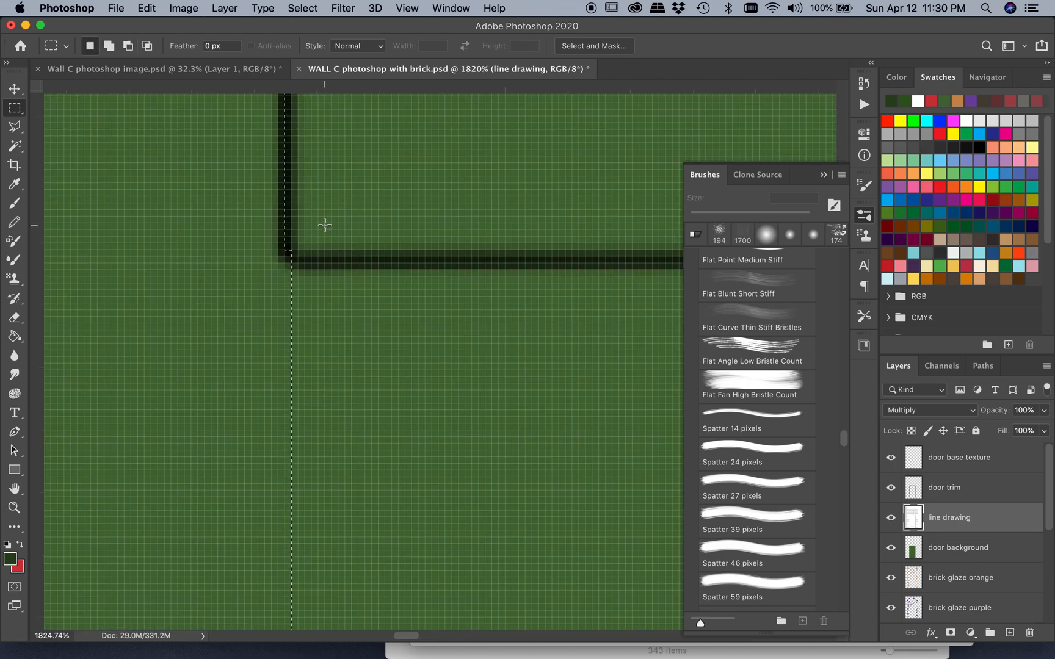
left_click_drag(345, 224, 288, 443)
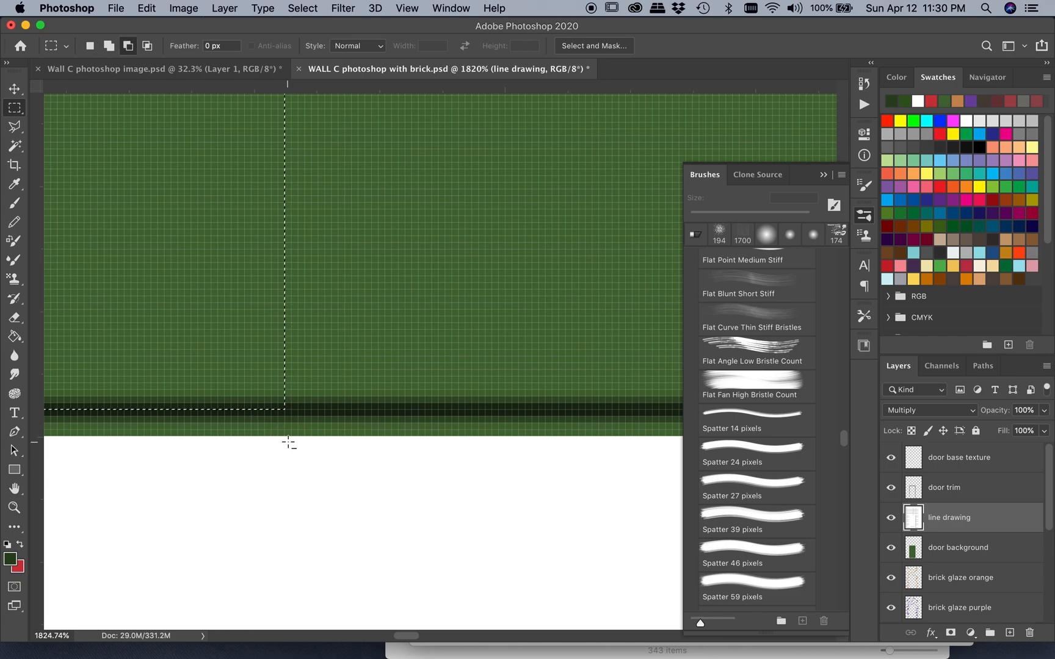
Subtract the excess strip beside the lower end of the door's right side board so the selection follows the board's edge
scroll(375, 426, "down", 8)
scroll(375, 427, "right", 1)
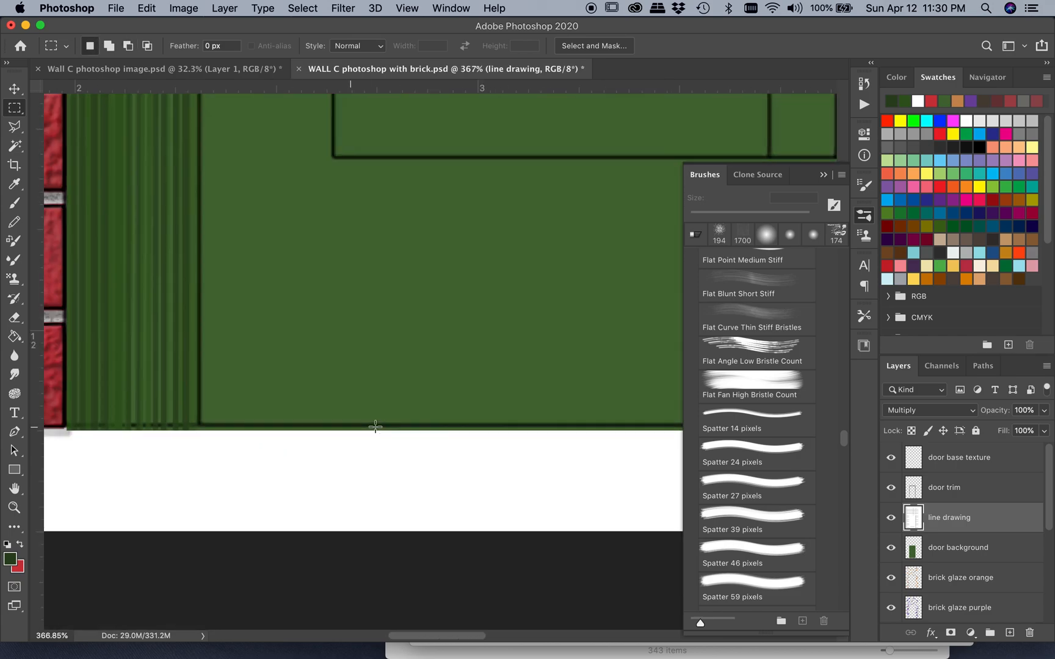
scroll(375, 427, "right", 15)
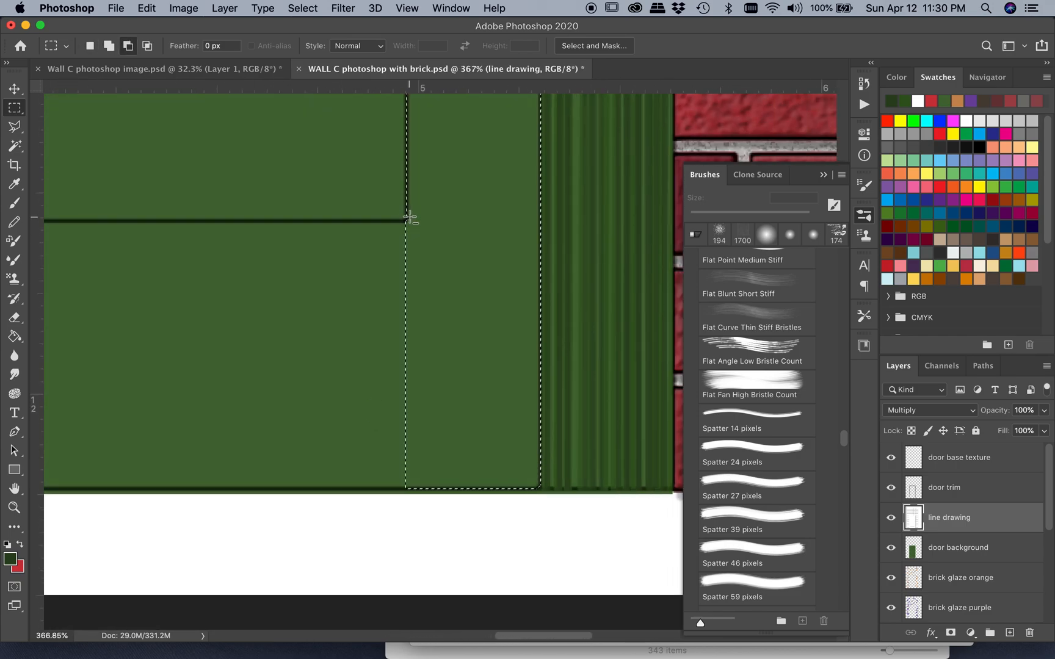
scroll(410, 217, "up", 8)
left_click_drag(371, 160, 415, 244)
scroll(412, 323, "down", 15)
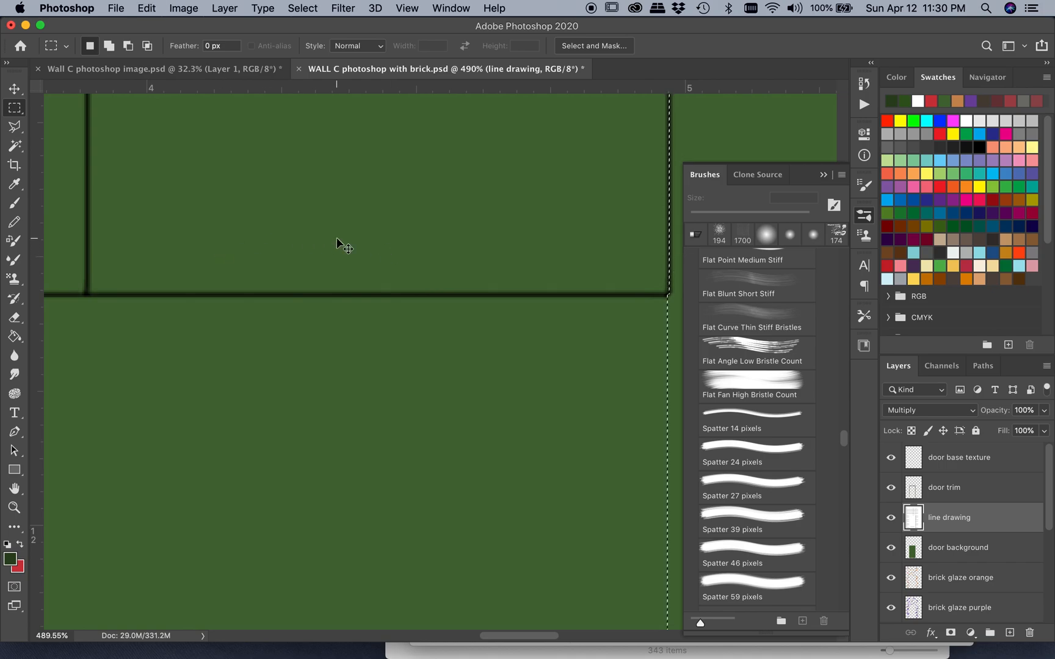
scroll(406, 248, "right", 5)
left_click_drag(375, 242, 475, 519)
left_click_drag(483, 394, 481, 353)
scroll(407, 333, "up", 10)
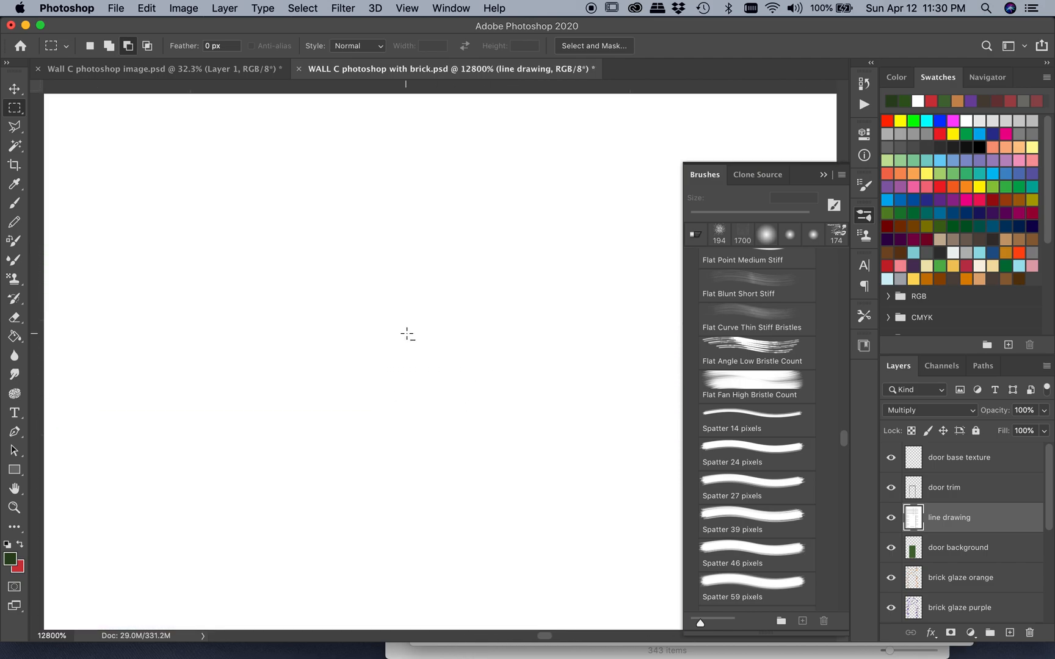
scroll(406, 334, "down", 10)
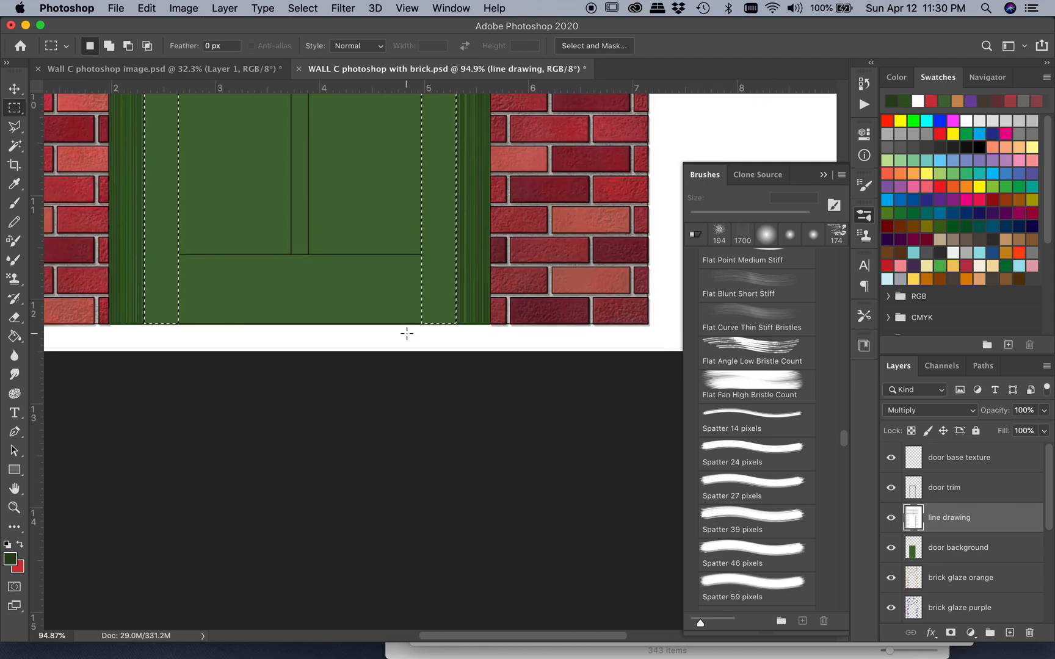
scroll(407, 334, "down", 1)
scroll(407, 334, "down", 1)
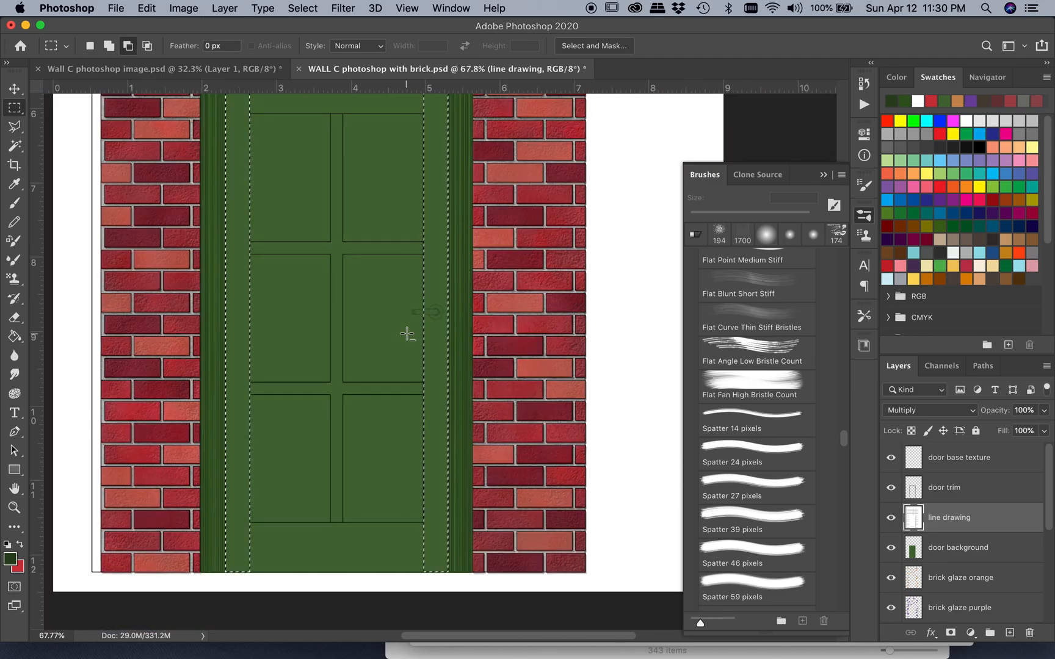
scroll(407, 334, "down", 1)
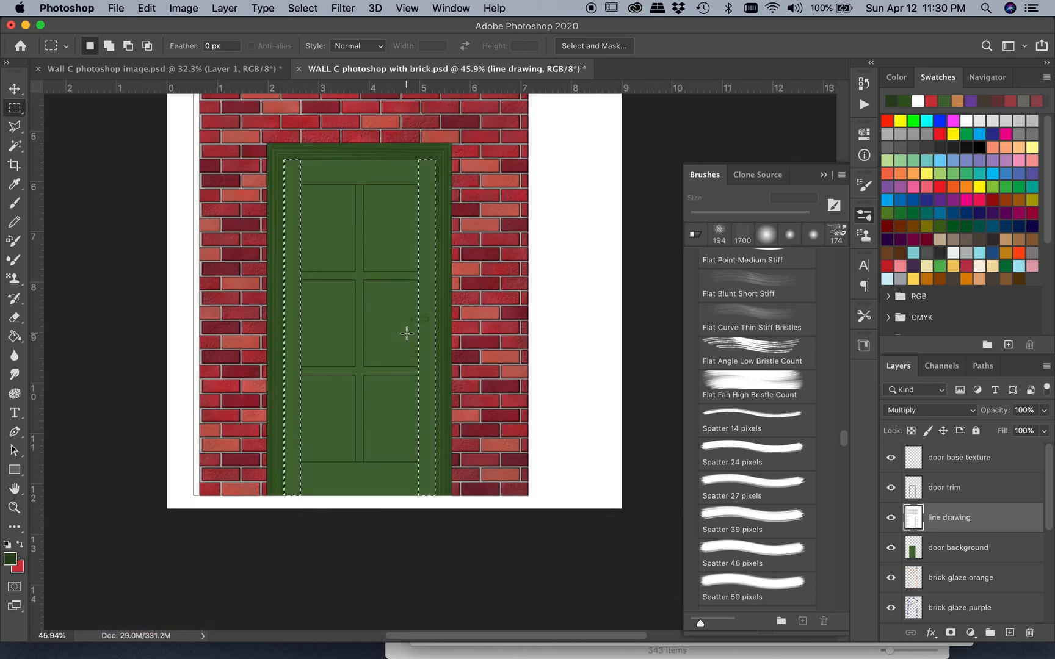
Activate the door base texture layer and ready the Brush tool with the slightly lighter of the two recent dark greens
left_click(959, 461)
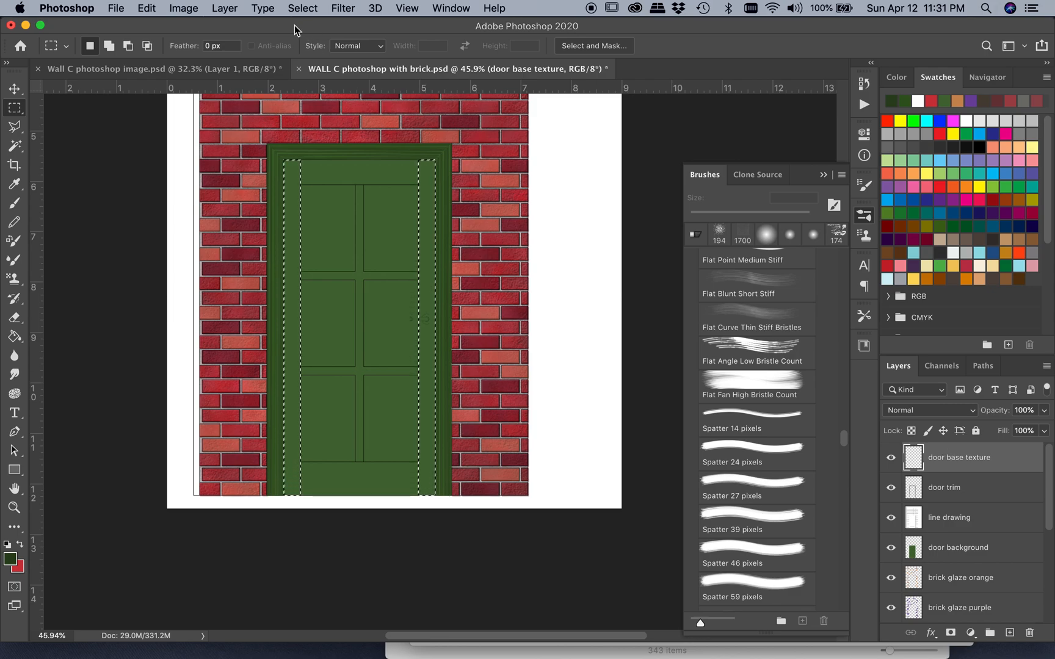
left_click(225, 9)
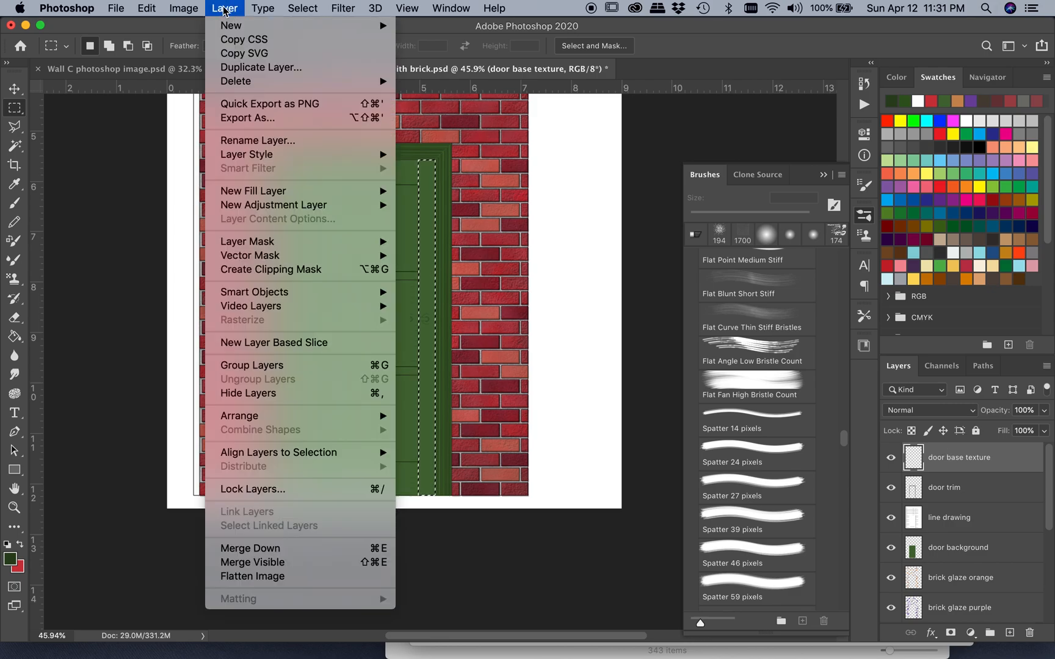
left_click(225, 11)
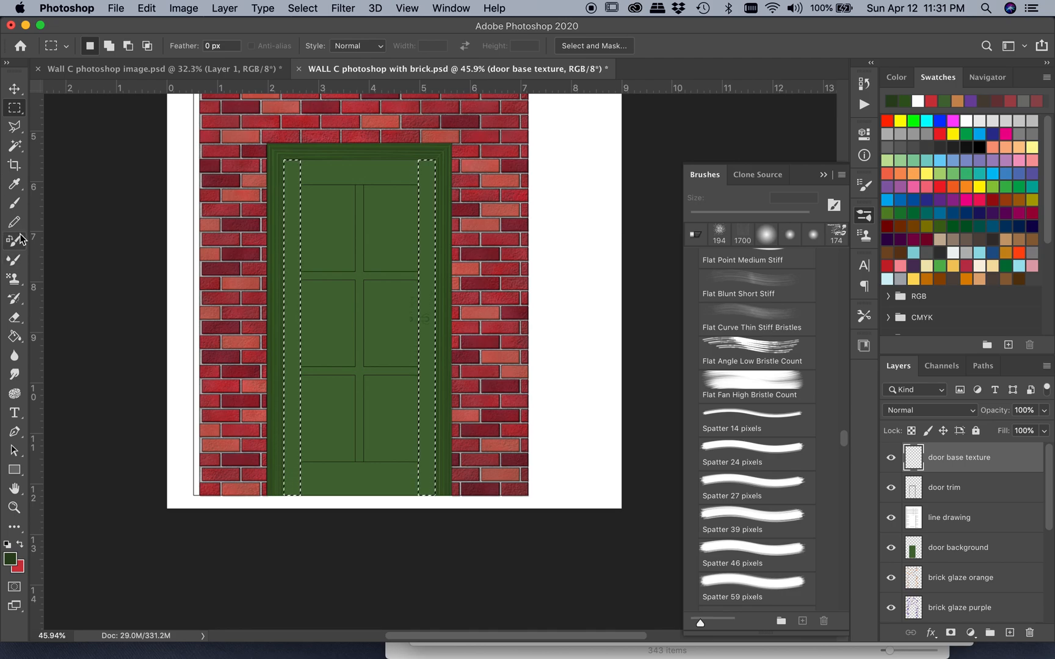
left_click(14, 203)
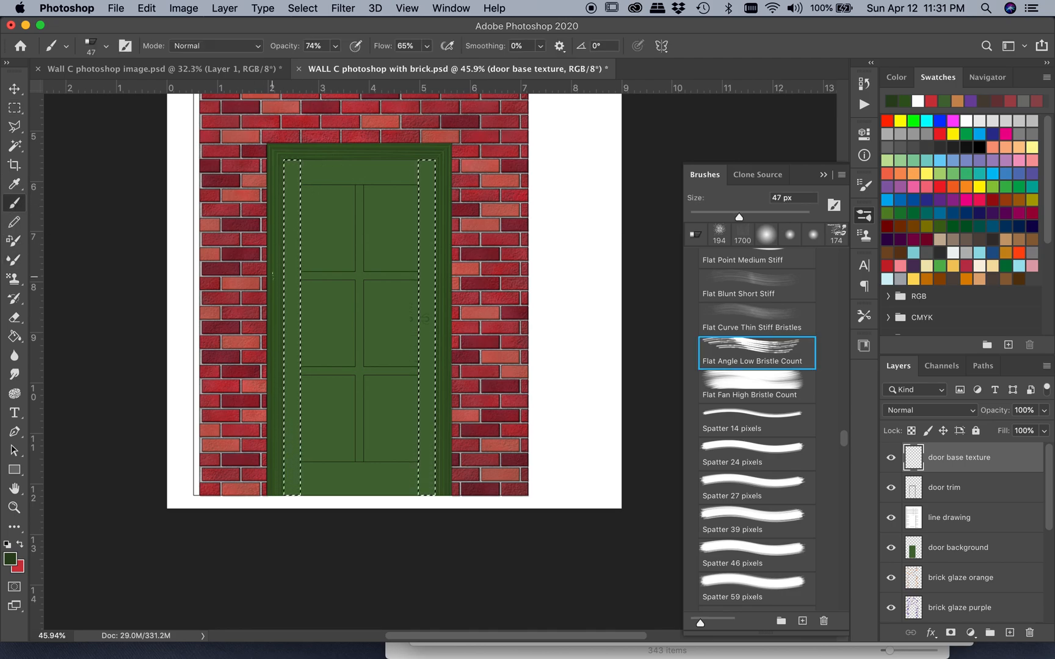
scroll(272, 275, "up", 3)
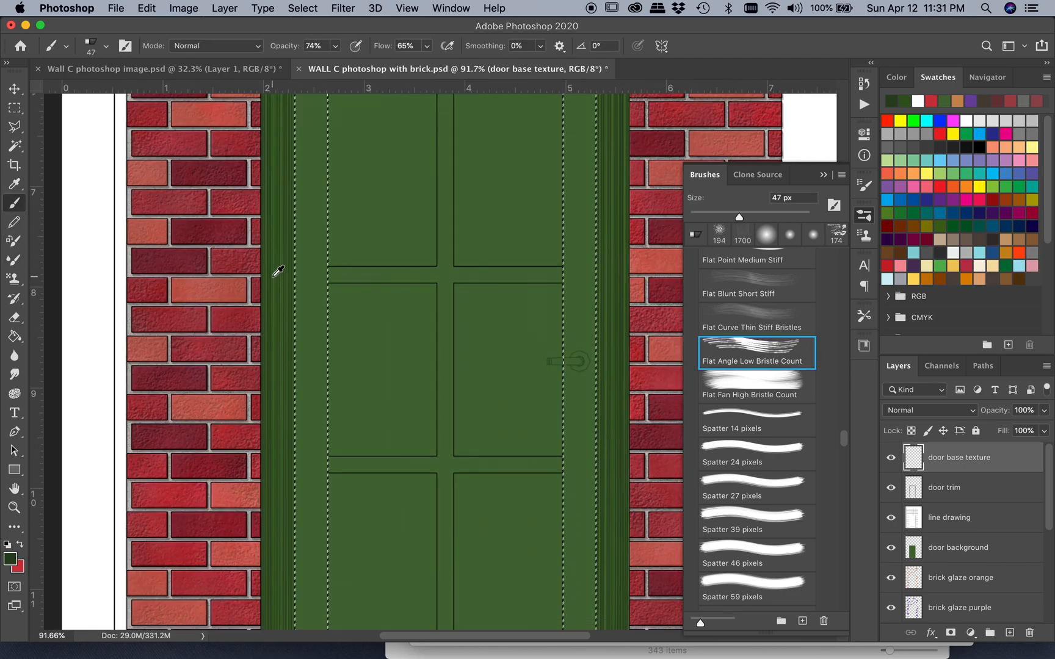
scroll(275, 268, "up", 3)
scroll(275, 268, "right", 2)
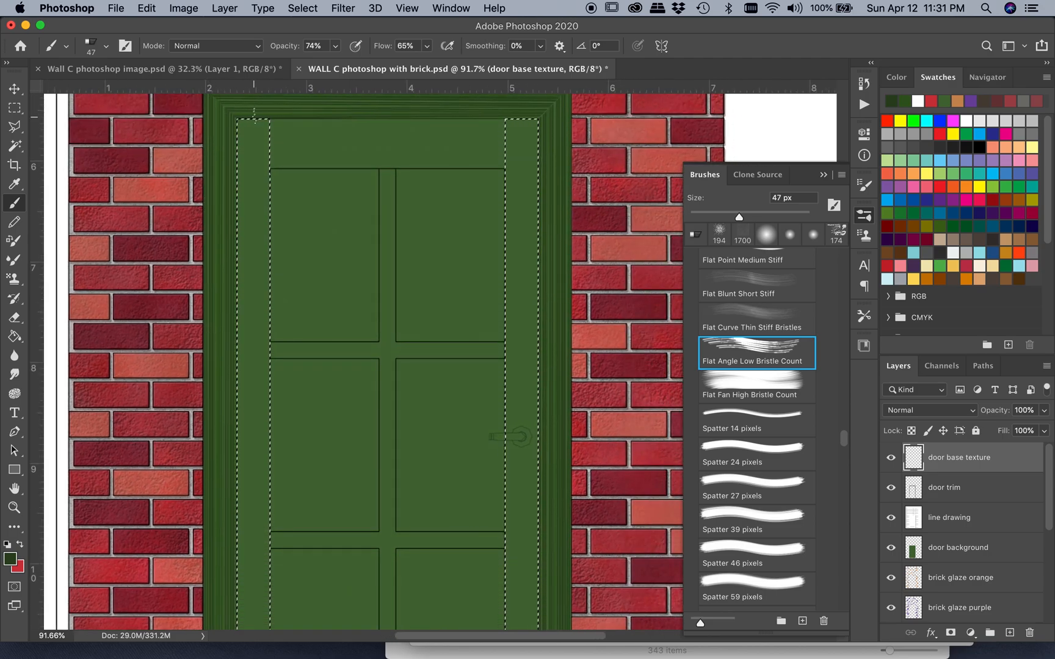
scroll(254, 116, "up", 1)
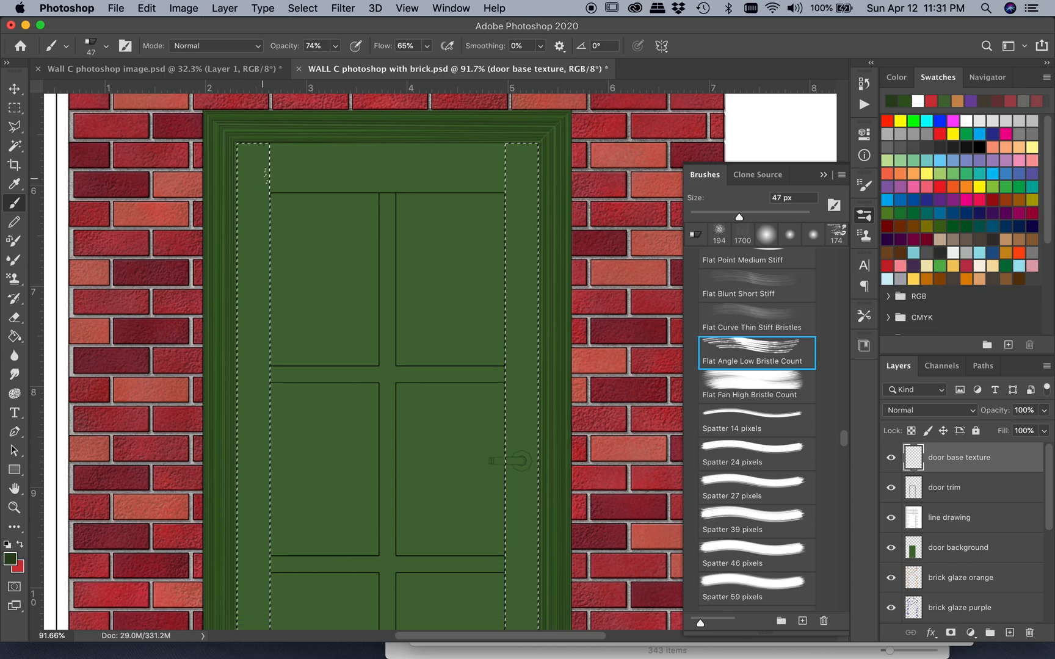
scroll(378, 360, "down", 2)
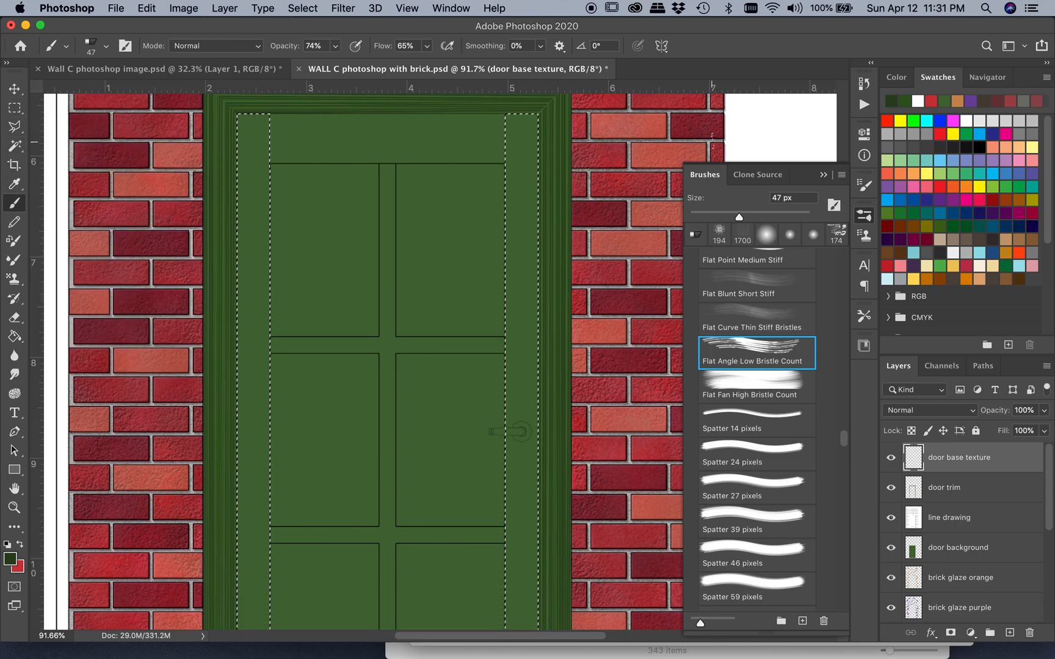
left_click(908, 101)
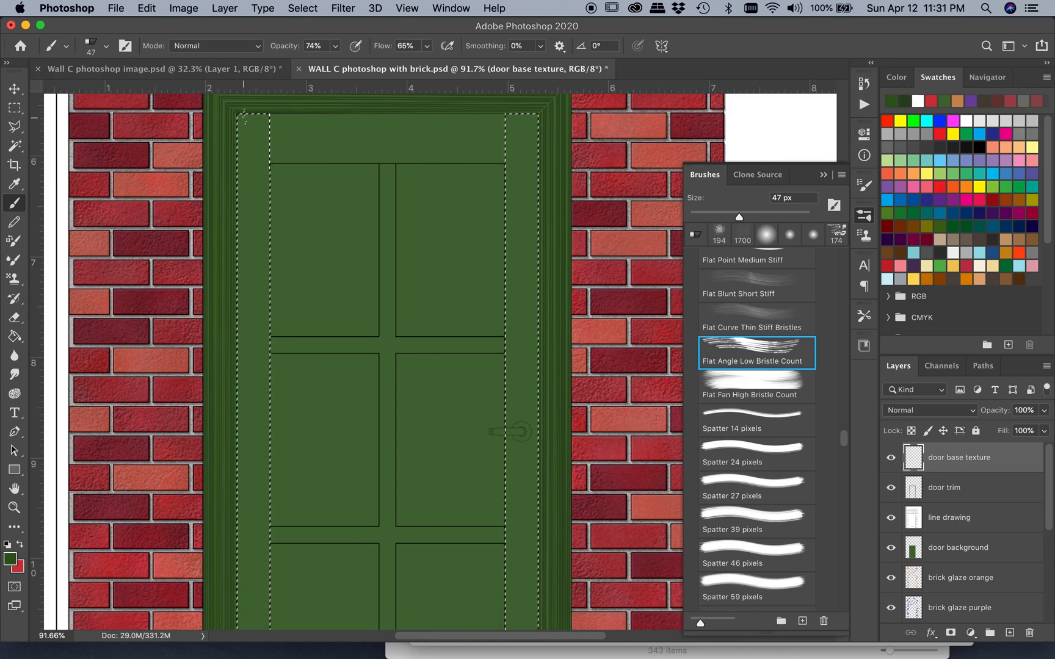
Paint vertical wood grain down both selected side boards in two dark greens with the 47 px Flat Angle Low Bristle Count brush
scroll(244, 117, "up", 3)
scroll(244, 117, "left", 1)
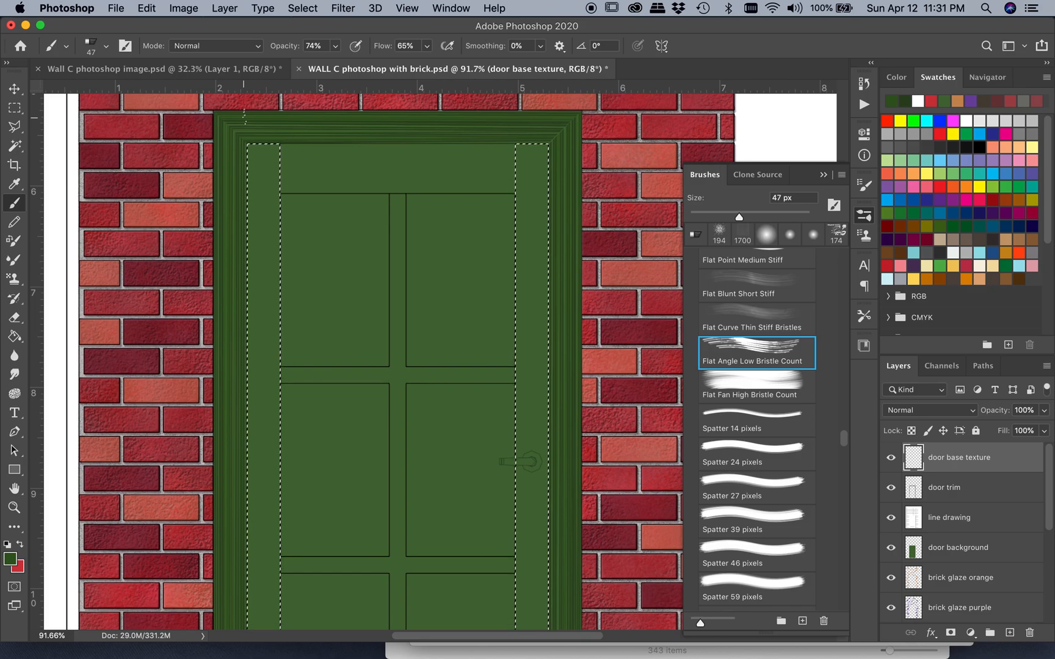
scroll(293, 210, "down", 3)
scroll(293, 210, "right", 2)
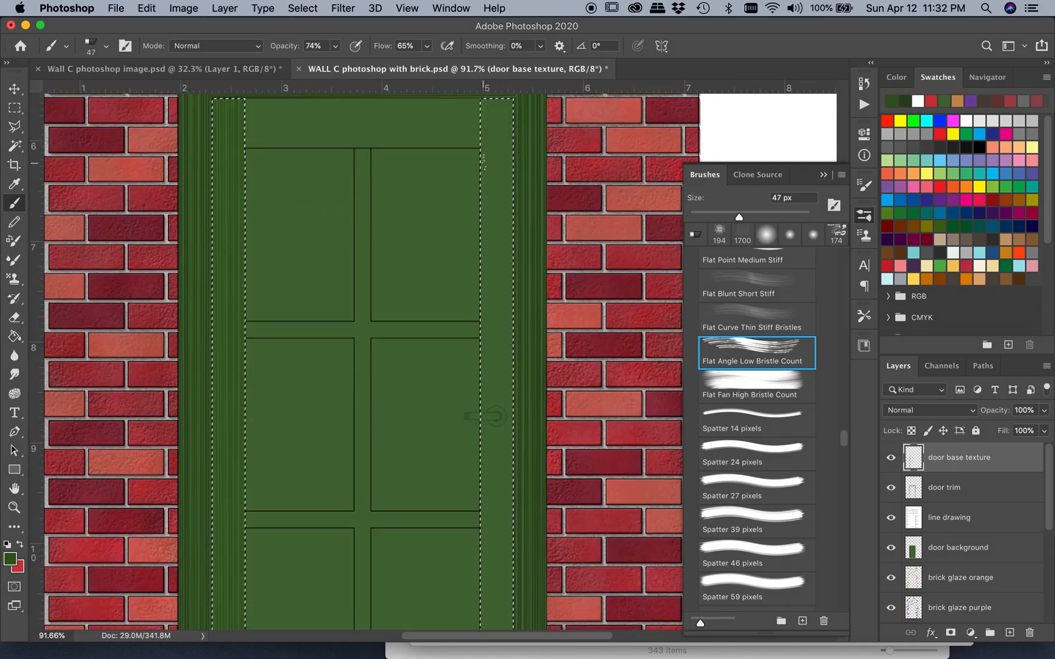
scroll(484, 162, "up", 10)
scroll(489, 541, "down", 15)
left_click(490, 541, "shift")
scroll(490, 542, "up", 8)
scroll(455, 408, "down", 10)
scroll(455, 407, "up", 10)
scroll(455, 407, "down", 11)
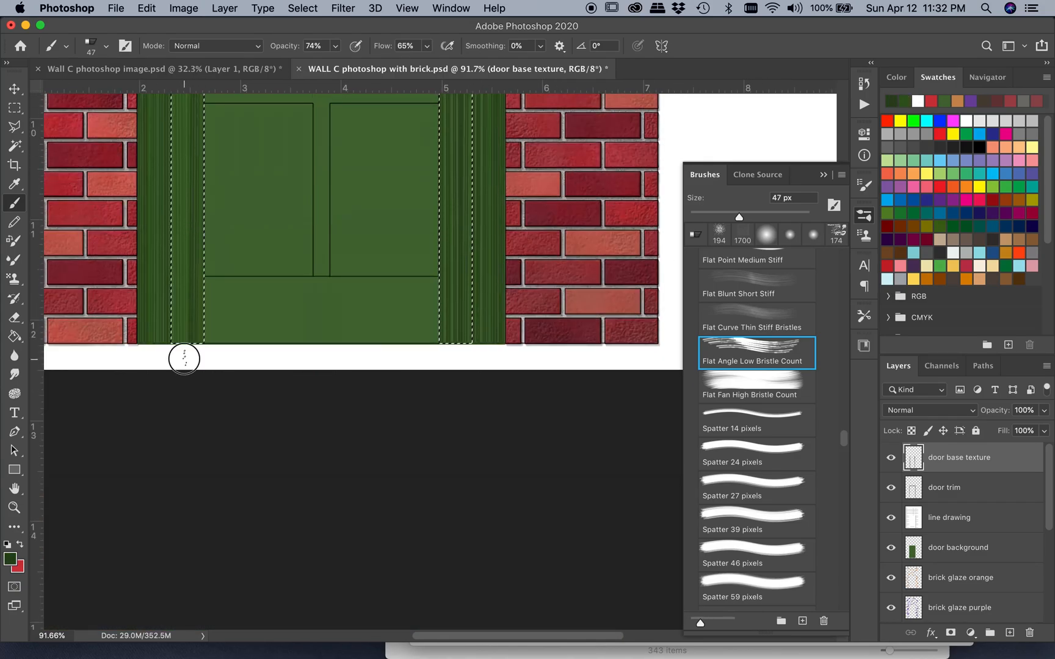
scroll(157, 173, "up", 11)
scroll(158, 173, "down", 2)
Select the door's four horizontal rails together, from the upper rail through the two narrow middle rails to the base rail
key("m")
left_click_drag(192, 135, 427, 184)
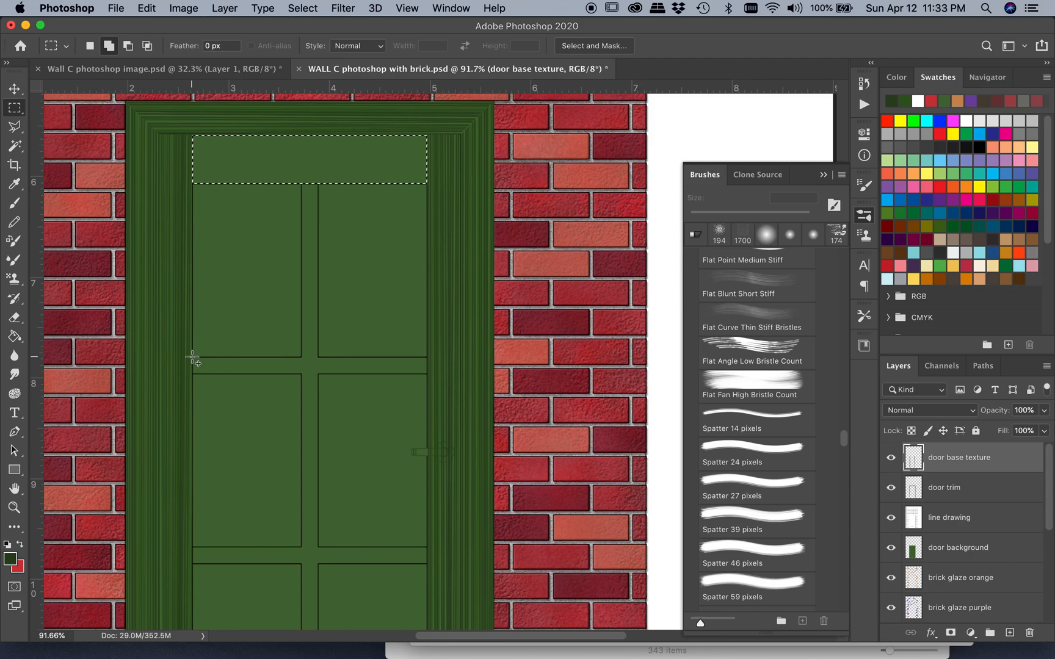
left_click_drag(193, 357, 426, 374)
scroll(426, 374, "down", 5)
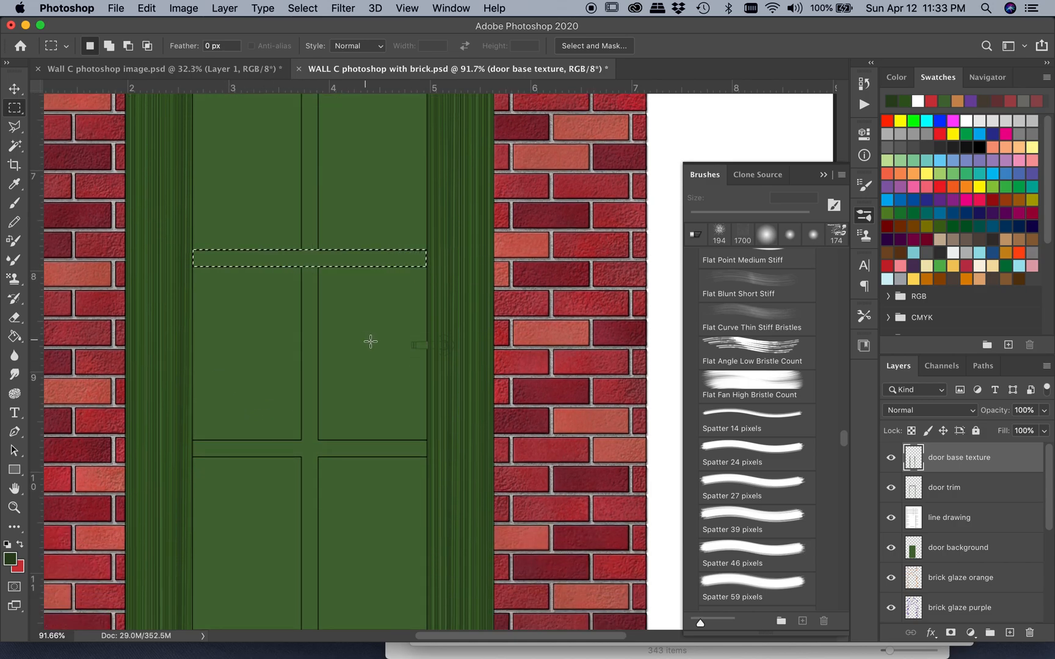
key("shift")
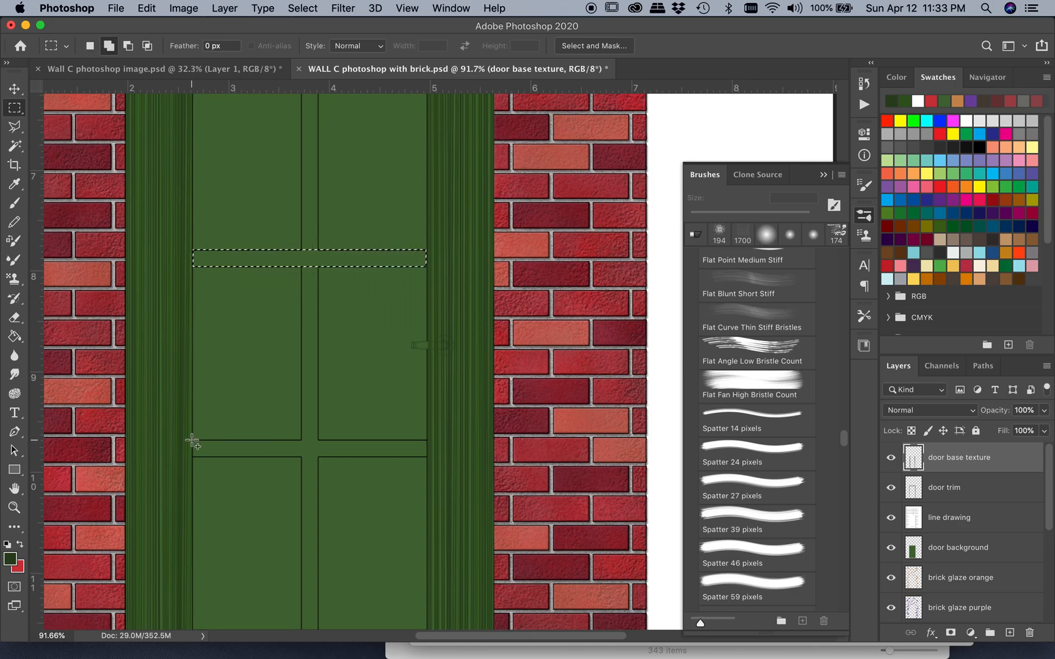
left_click_drag(192, 440, 426, 457)
scroll(427, 459, "down", 5)
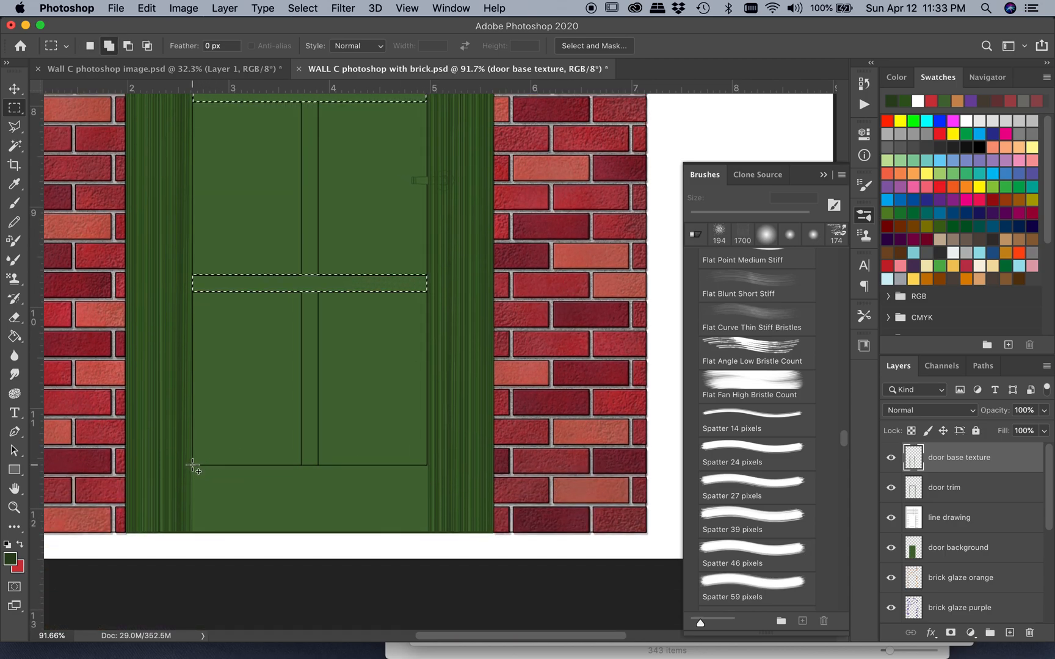
left_click_drag(192, 465, 425, 533)
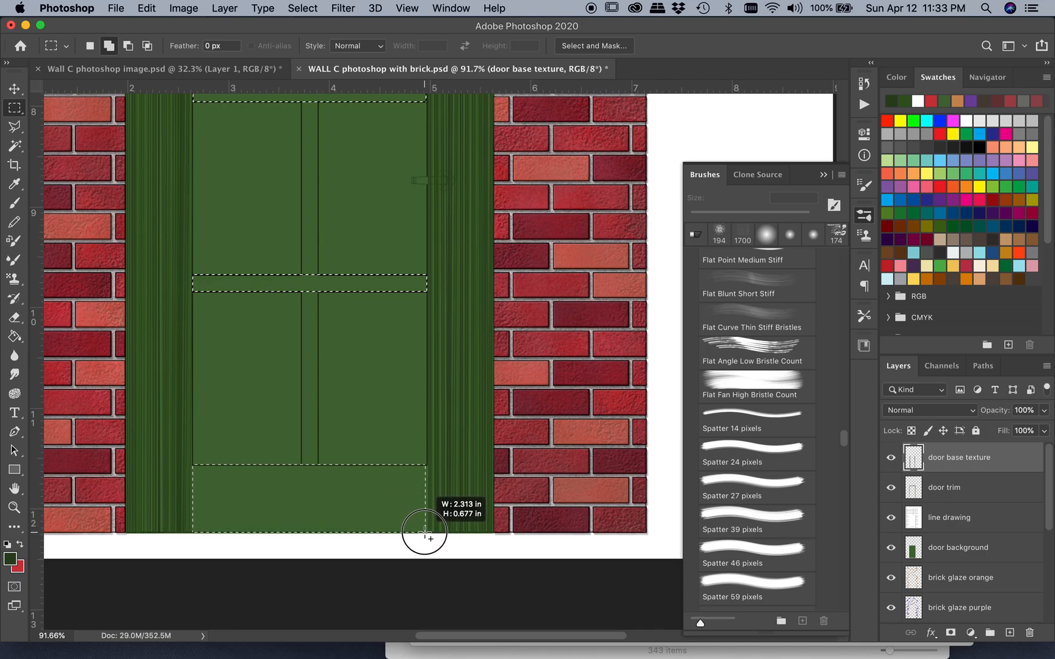
left_click_drag(425, 533, 426, 533)
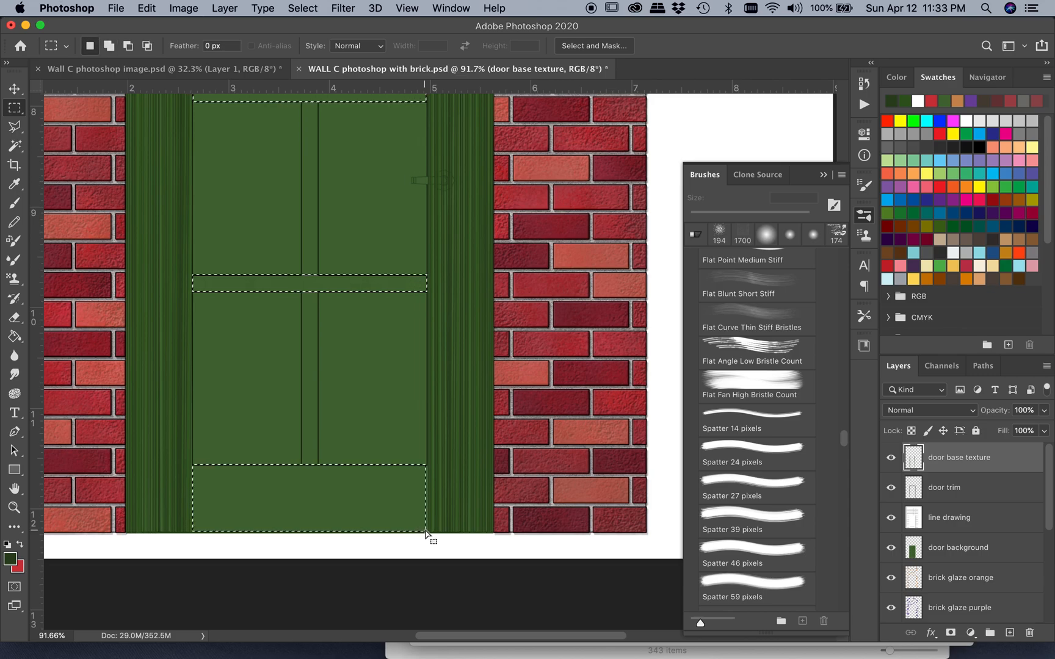
Paint horizontal wood grain across the four selected rails in two dark greens with the 47 px bristle brush
left_click(15, 207)
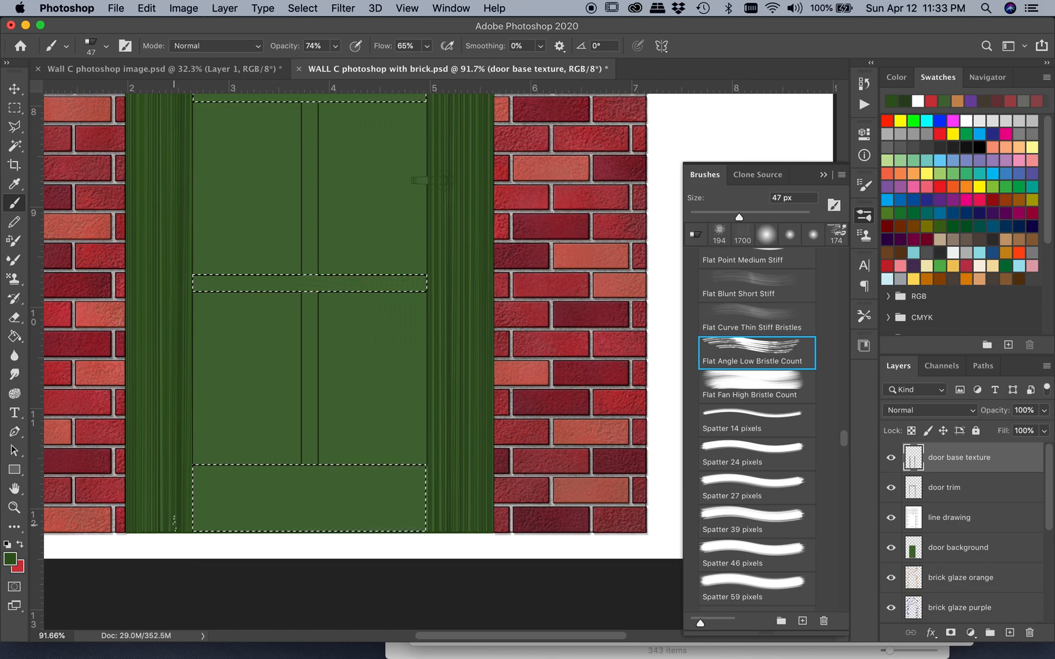
mouse_move(185, 519)
left_mouse_down()
mouse_move(437, 487)
mouse_move(185, 478)
left_mouse_up()
scroll(188, 282, "up", 10)
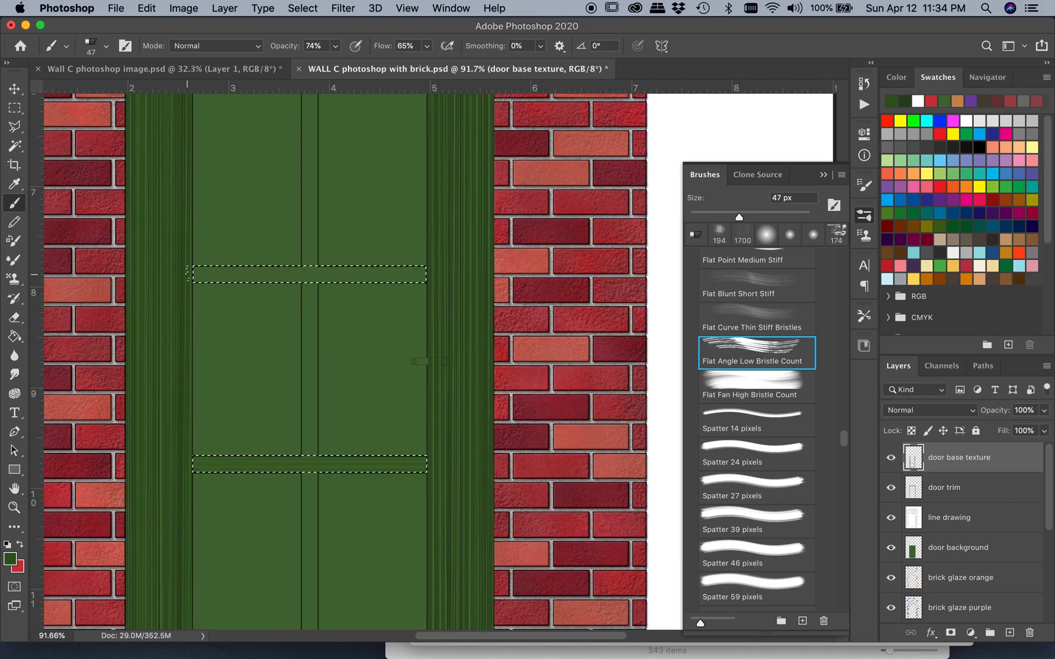
left_click(907, 102)
mouse_move(188, 276)
left_mouse_down()
mouse_move(431, 284)
mouse_move(187, 309)
left_mouse_up()
left_click_drag(431, 496, 185, 498)
scroll(185, 497, "down", 6)
mouse_move(431, 453)
left_mouse_down()
mouse_move(186, 455)
mouse_move(421, 455)
mouse_move(175, 479)
mouse_move(421, 492)
left_mouse_up()
scroll(187, 455, "down", 5)
scroll(420, 356, "up", 3)
scroll(420, 353, "up", 4)
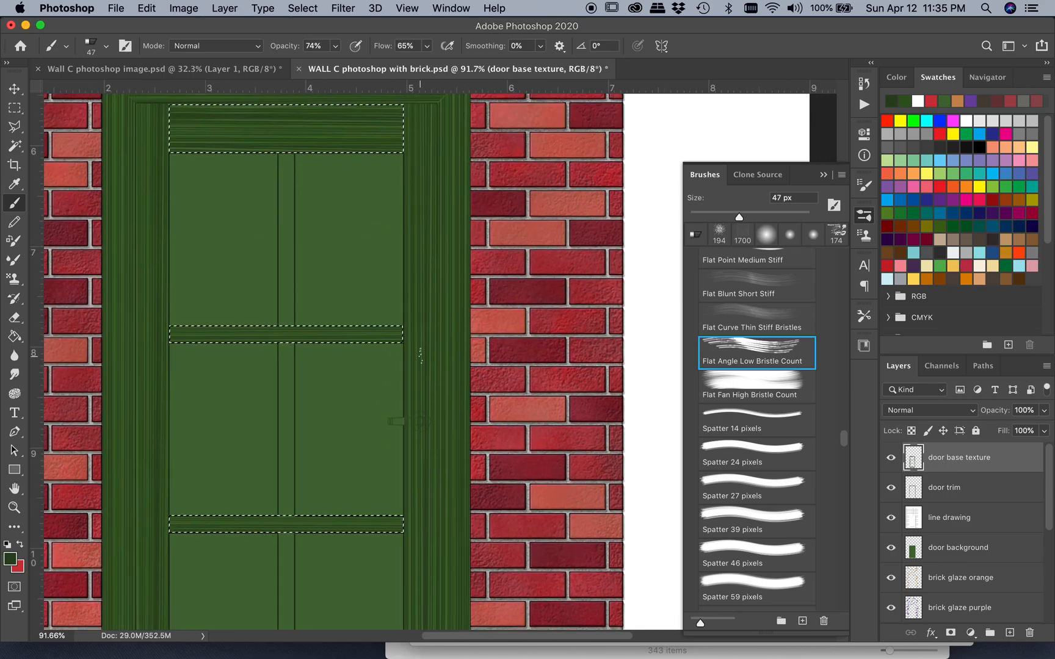
Select the three narrow vertical center boards between the door panels as one combined selection
left_click(15, 108)
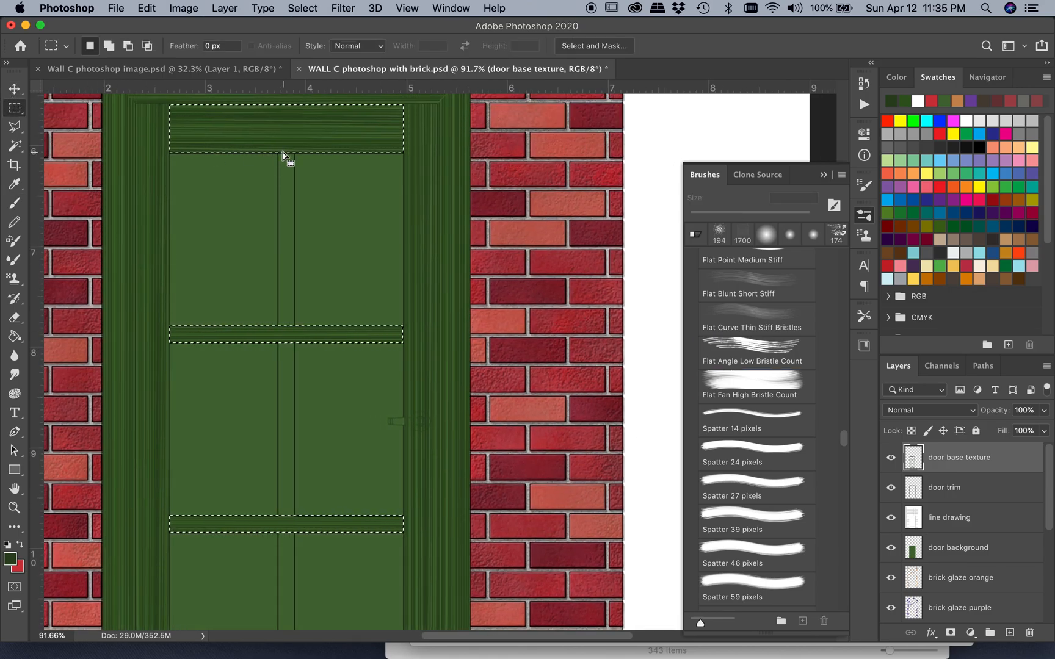
left_click_drag(278, 153, 293, 334)
left_click_drag(278, 344, 296, 516, "shift")
scroll(295, 513, "down", 4)
left_click_drag(279, 400, 295, 569, "shift")
scroll(308, 391, "up", 11)
left_click_drag(253, 371, 273, 184, "shift")
Paint vertical wood grain along the three selected center boards in two dark greens, and clear the selection
key("b")
scroll(237, 315, "down", 6)
left_click(905, 101)
left_click_drag(245, 254, 245, 443)
scroll(246, 440, "down", 6)
left_click_drag(246, 138, 250, 530)
scroll(252, 135, "up", 6)
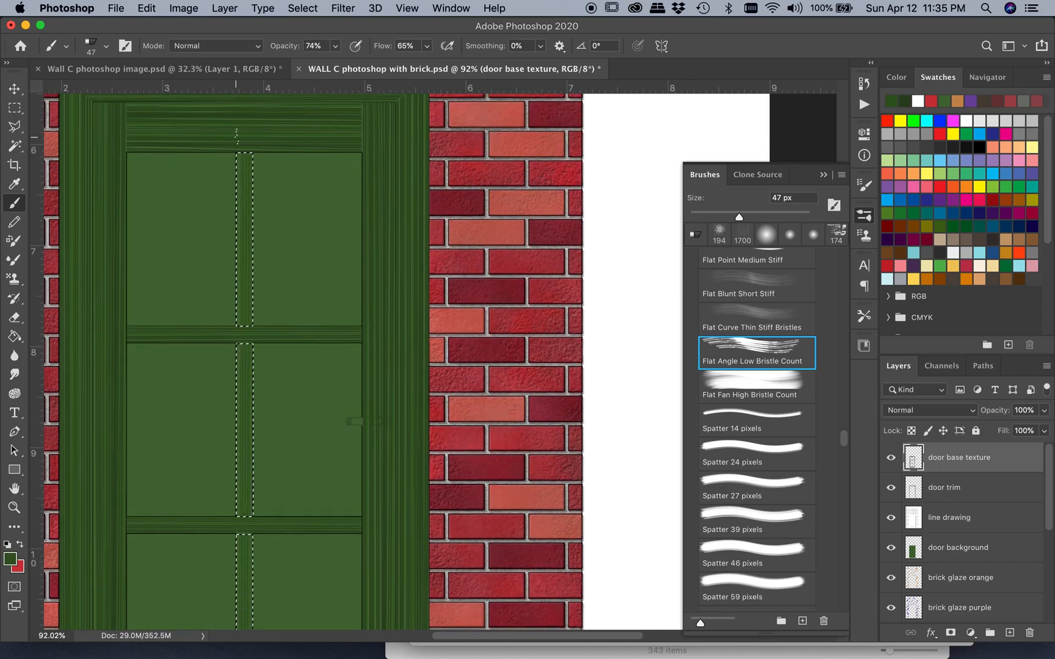
scroll(241, 324, "down", 4)
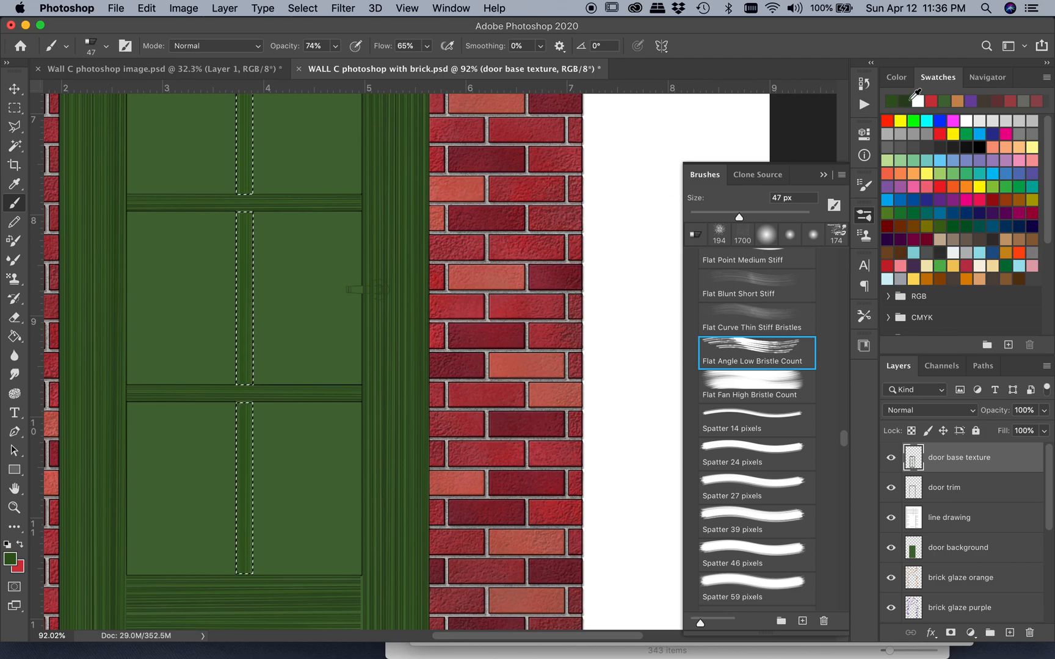
scroll(409, 361, "up", 5)
scroll(409, 361, "left", 2)
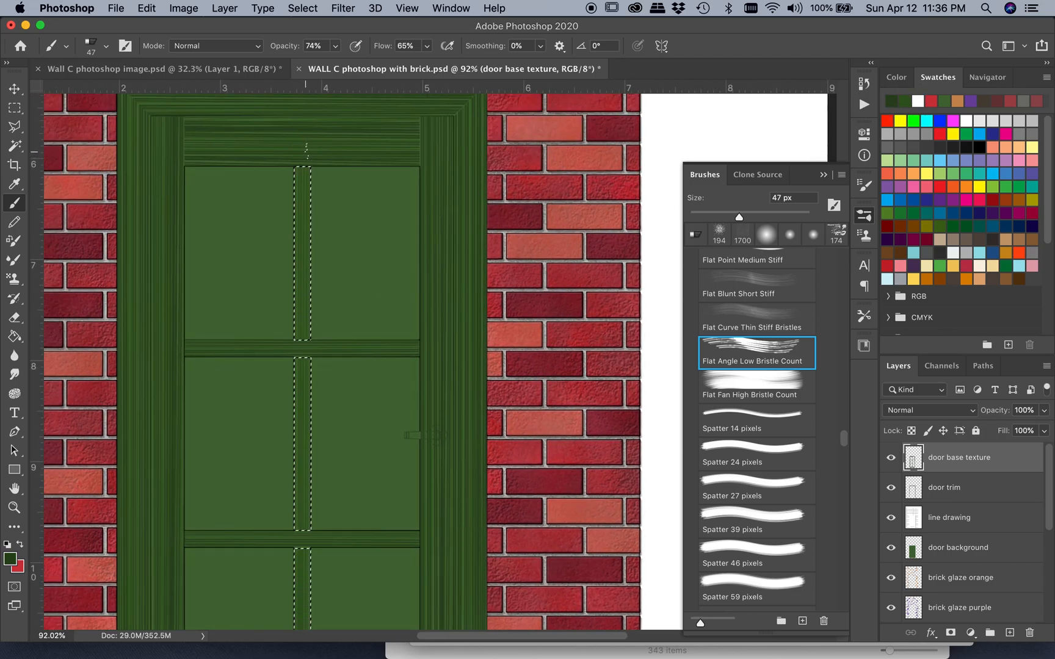
scroll(337, 363, "down", 5)
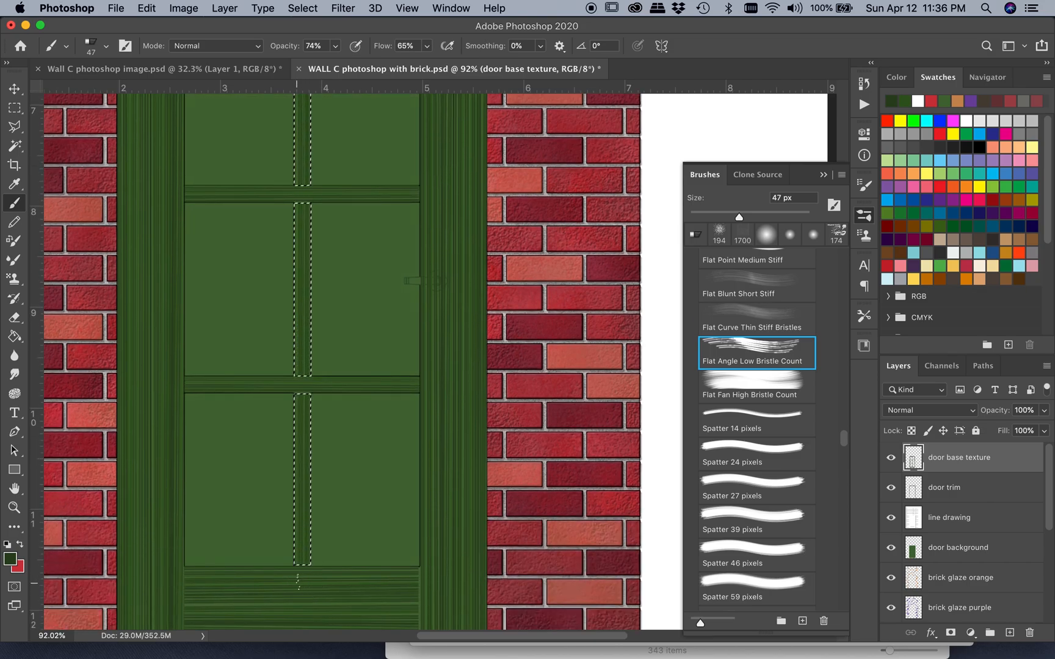
scroll(290, 583, "up", 5)
scroll(291, 583, "up", 5)
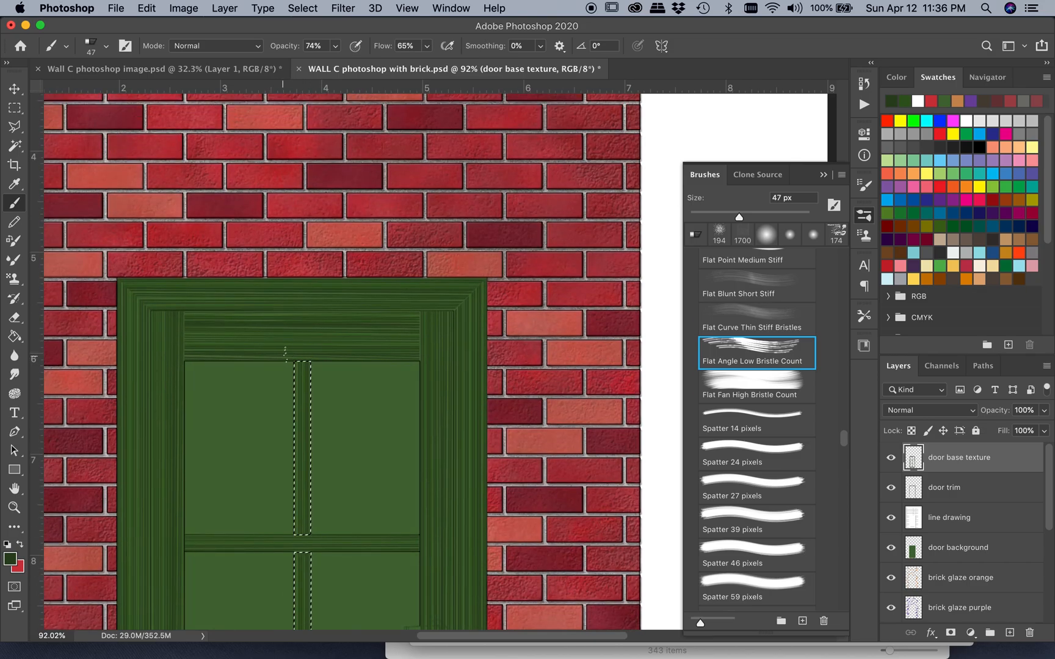
scroll(264, 354, "down", 8)
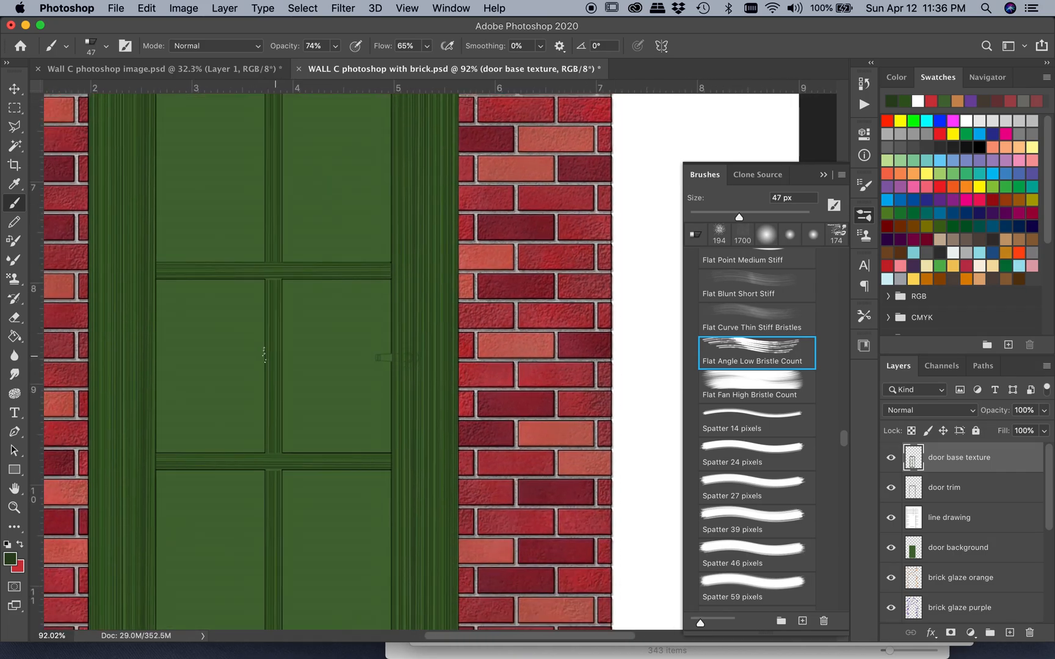
Hide and show the door base texture layer to compare the door with and without its wood grain
key("super+d")
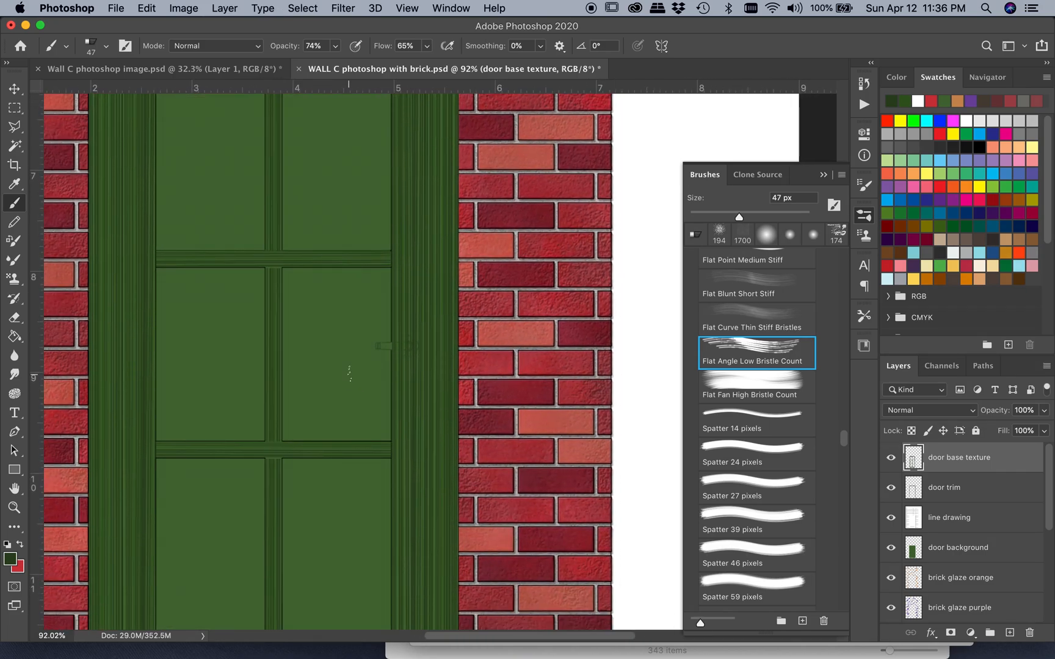
scroll(353, 373, "down", 3)
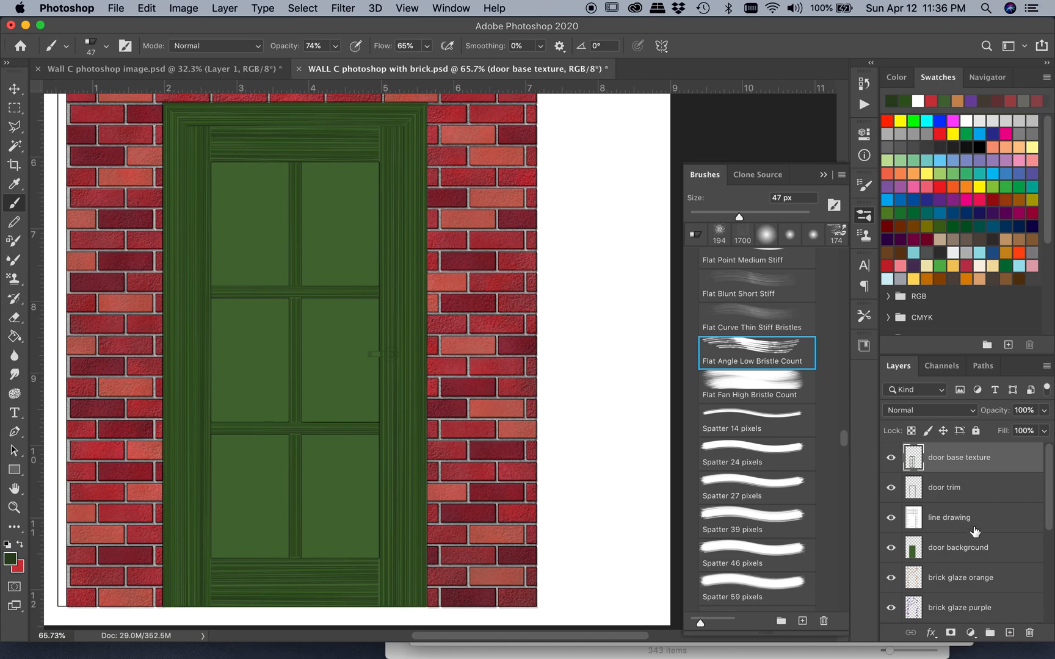
left_click(893, 459)
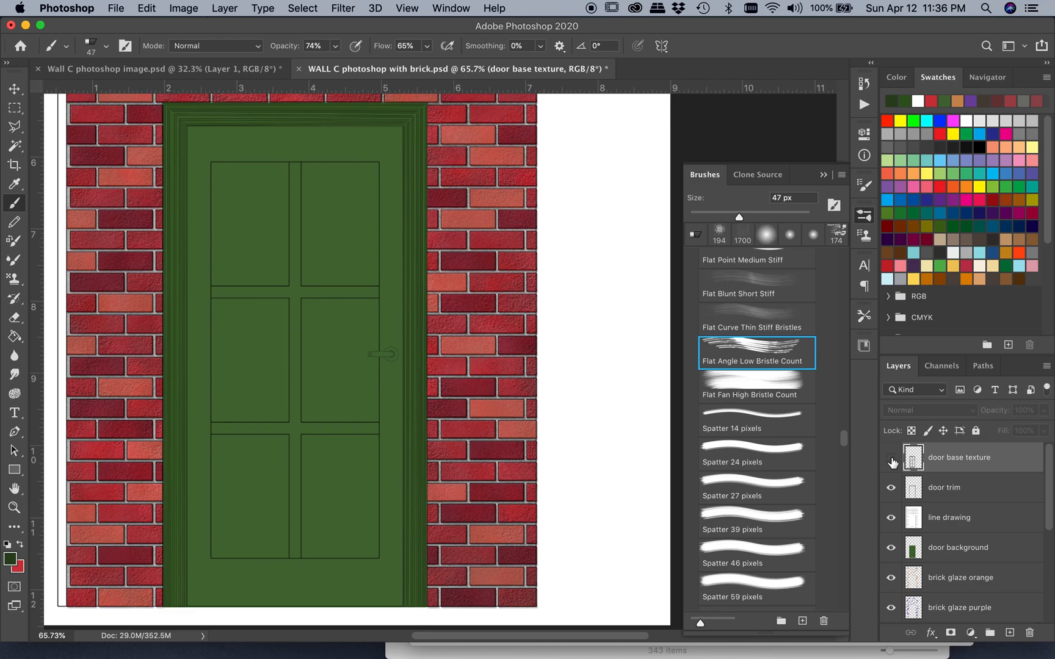
left_click(891, 460)
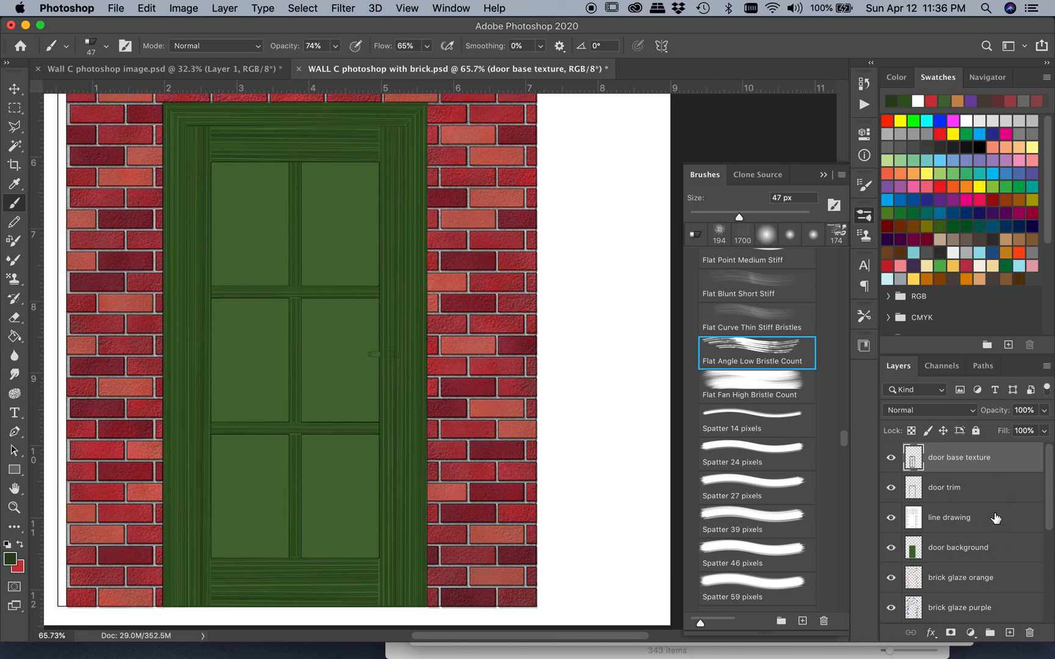
Select all six rectangular door panels together from the line drawing layer with the Magic Wand
left_click(996, 518)
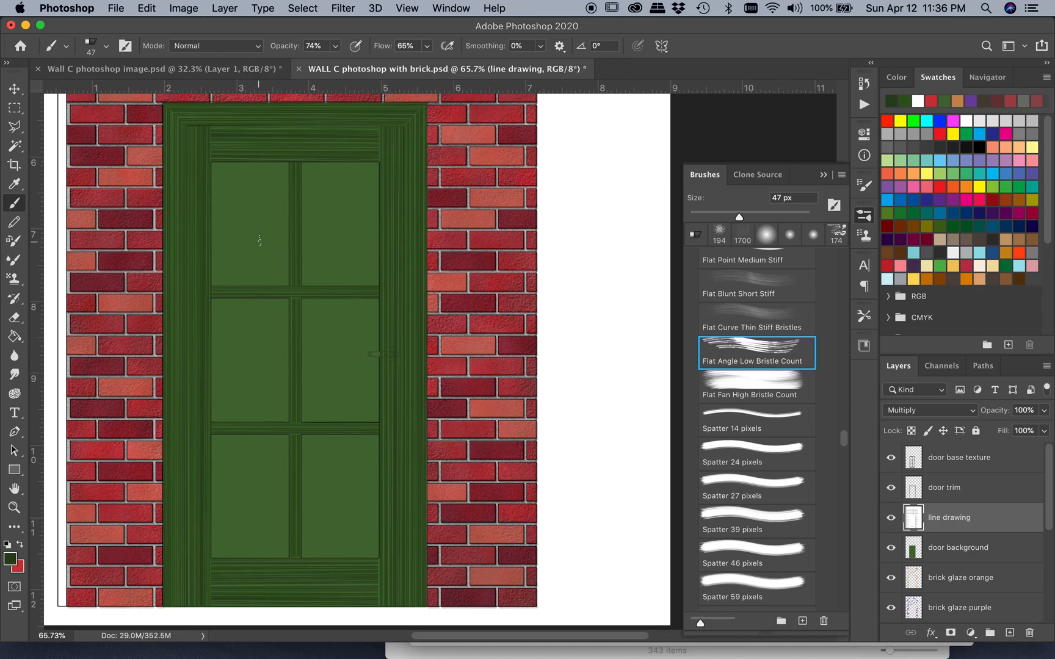
left_click(16, 147)
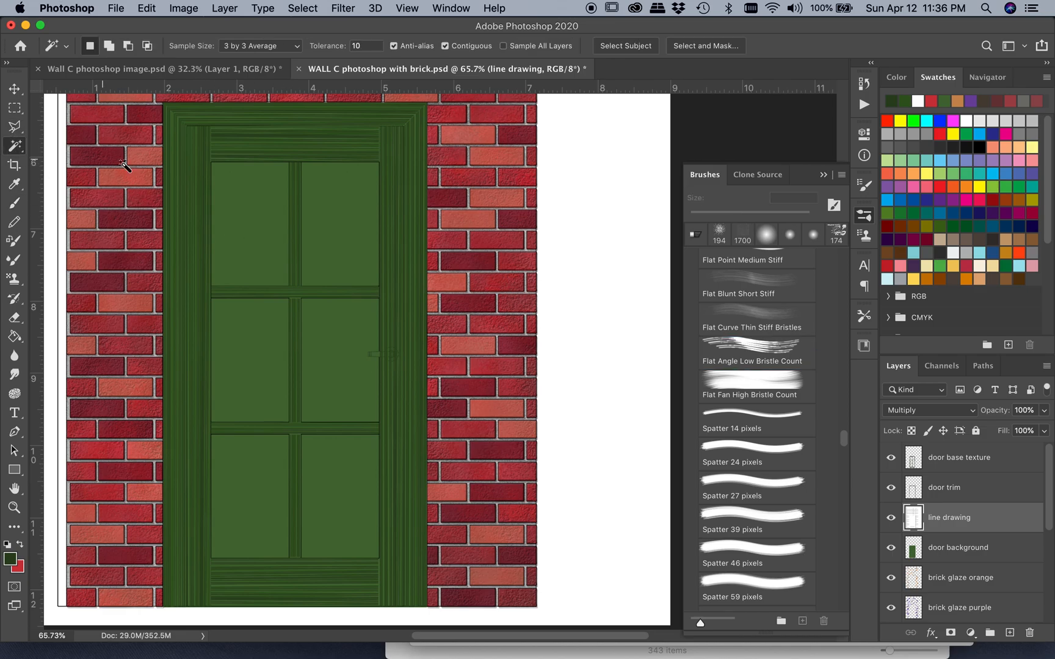
left_click(253, 247)
left_click(337, 240, "shift")
left_click(332, 360, "shift")
left_click(257, 357, "shift")
left_click(254, 488, "shift")
left_click(342, 487, "shift")
Add the door handle's area to the panel selection and expand the whole selection
key("m")
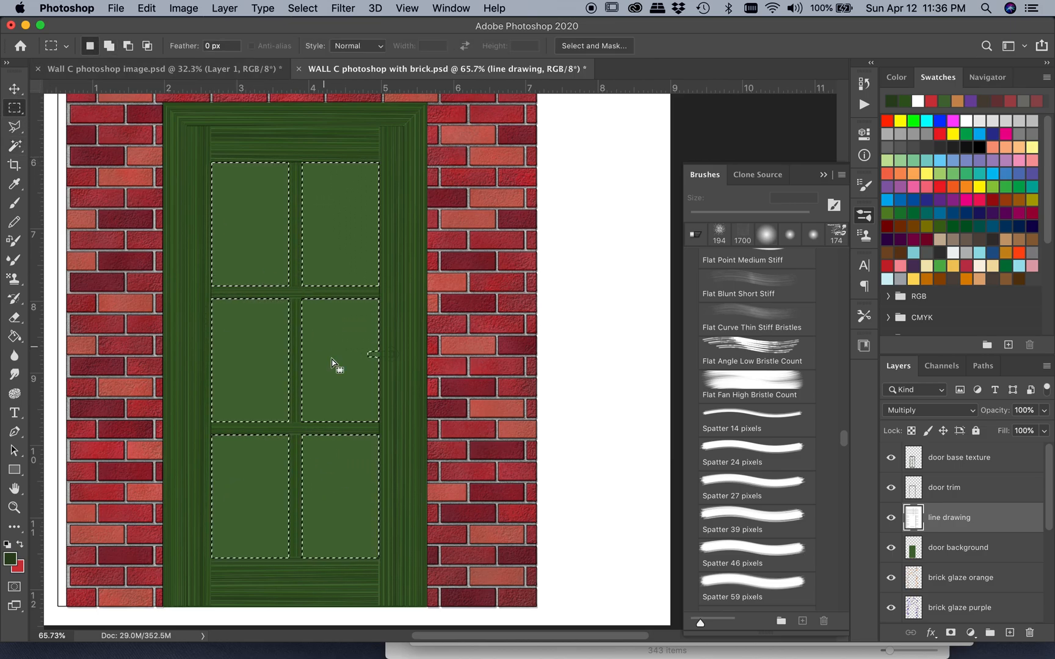
scroll(378, 400, "up", 5)
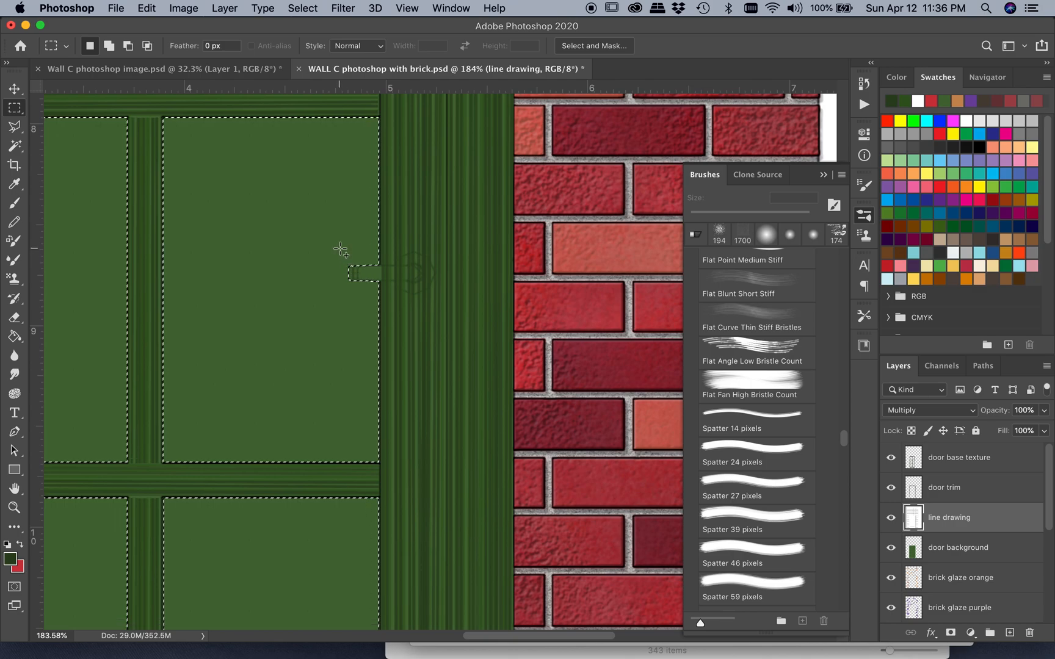
left_click_drag(340, 248, 379, 297)
left_click(295, 8)
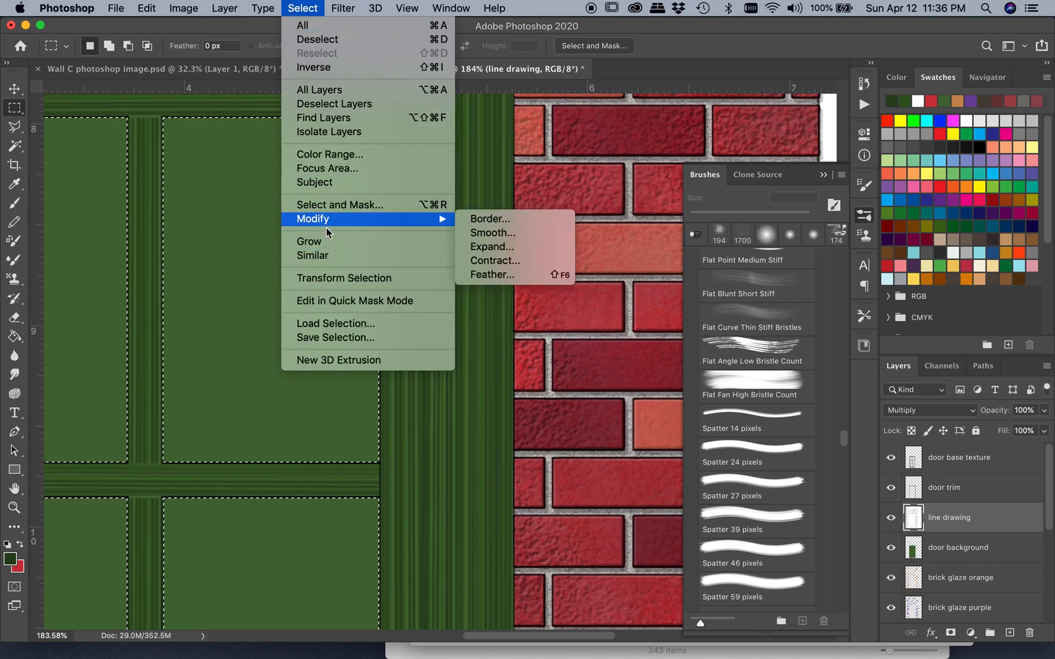
mouse_move(326, 219)
left_click(492, 247)
left_click(604, 308)
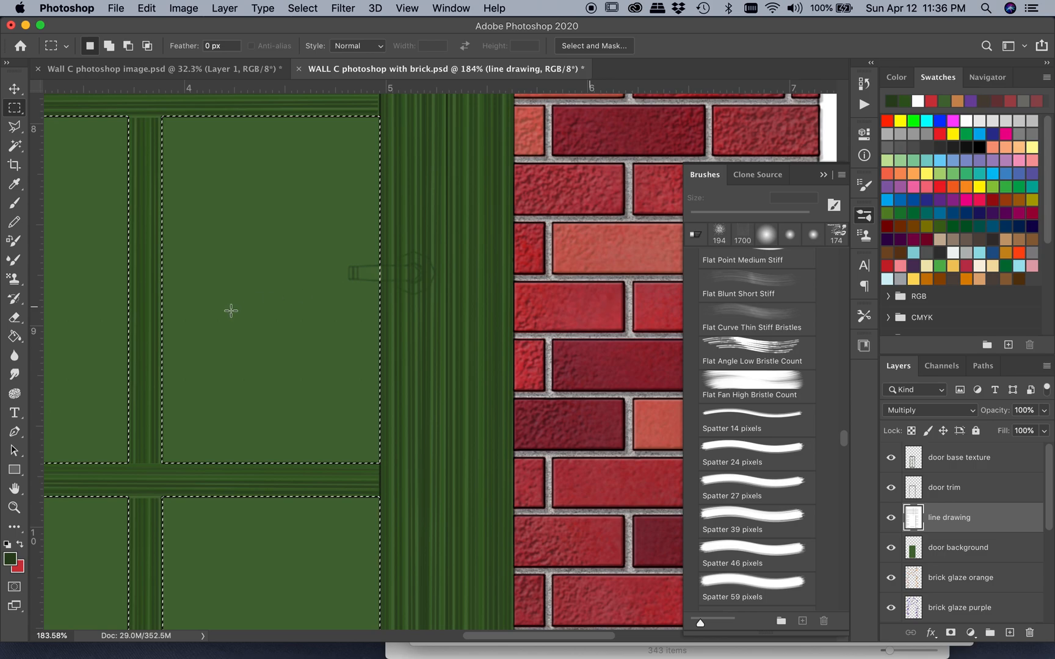
Create a layer named "door panel texture" and place it above the door base texture layer
scroll(233, 316, "down", 3)
scroll(234, 322, "up", 5)
scroll(234, 322, "left", 5)
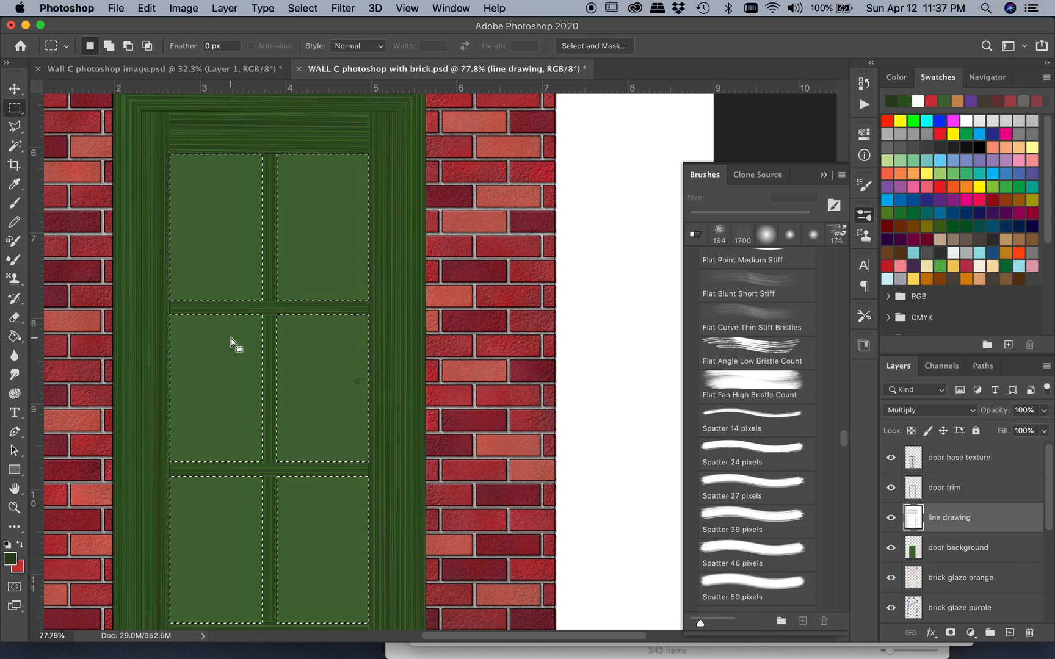
left_click(183, 8)
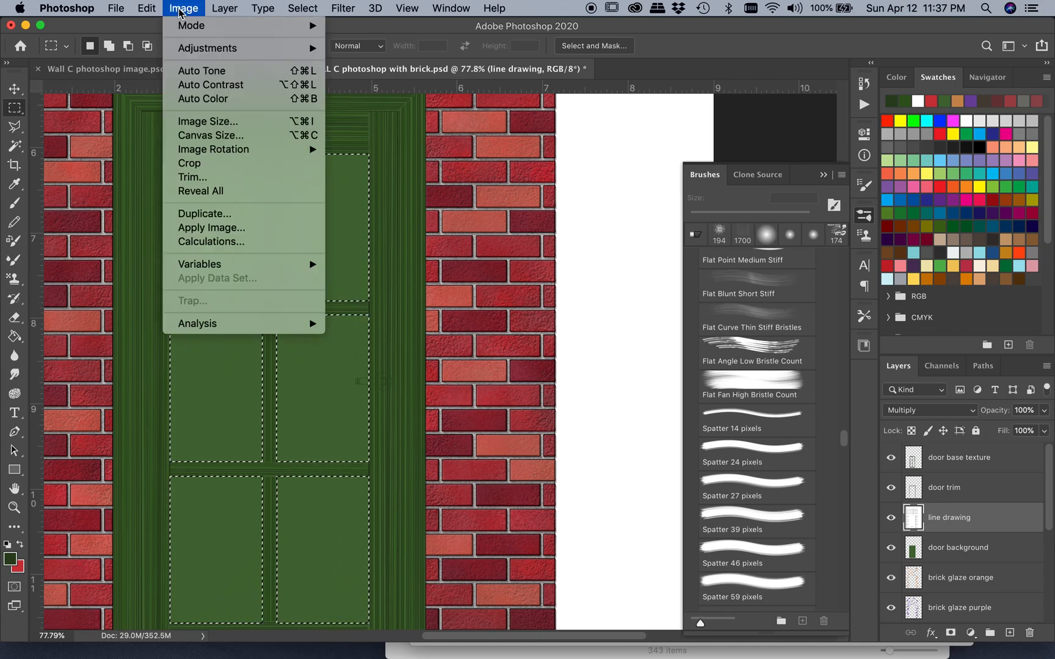
mouse_move(225, 8)
mouse_move(241, 29)
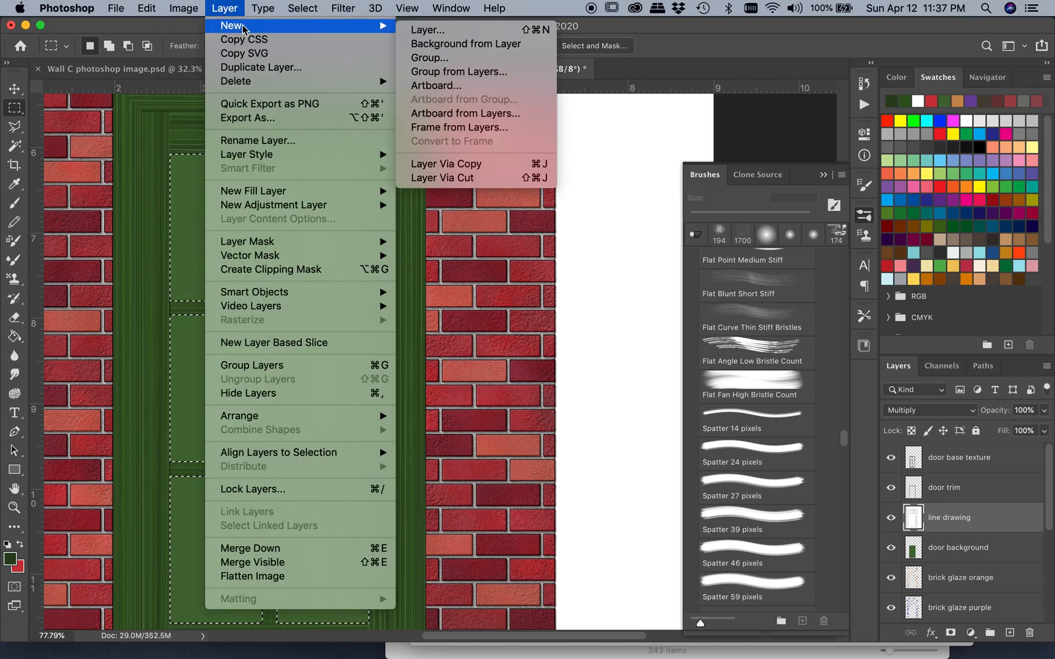
left_click(431, 32)
type("d")
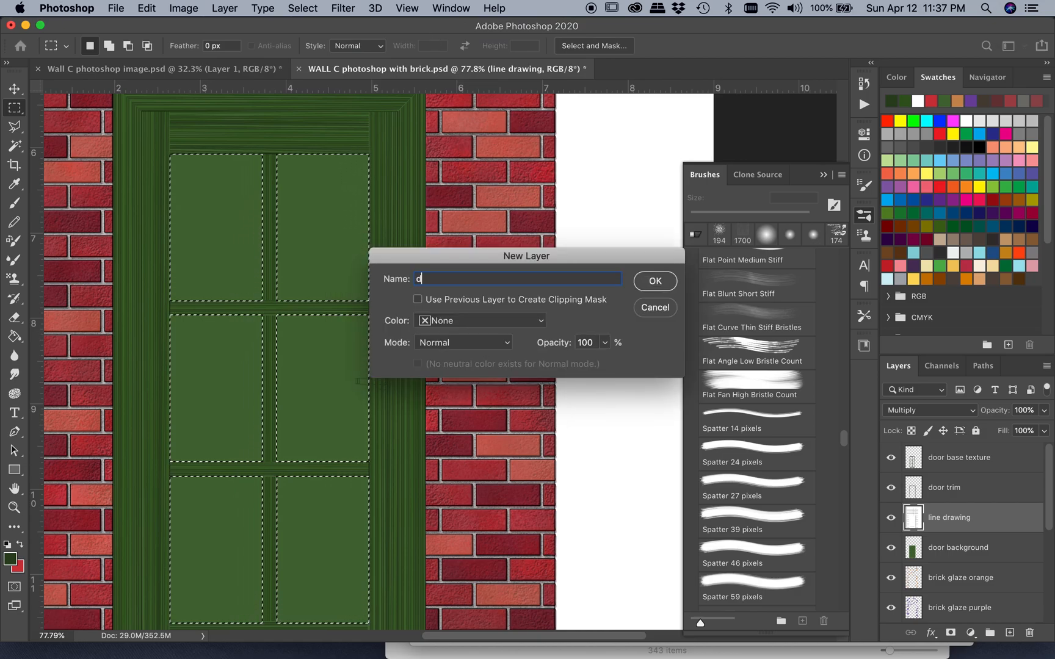
type("oor panel texture")
key("Return")
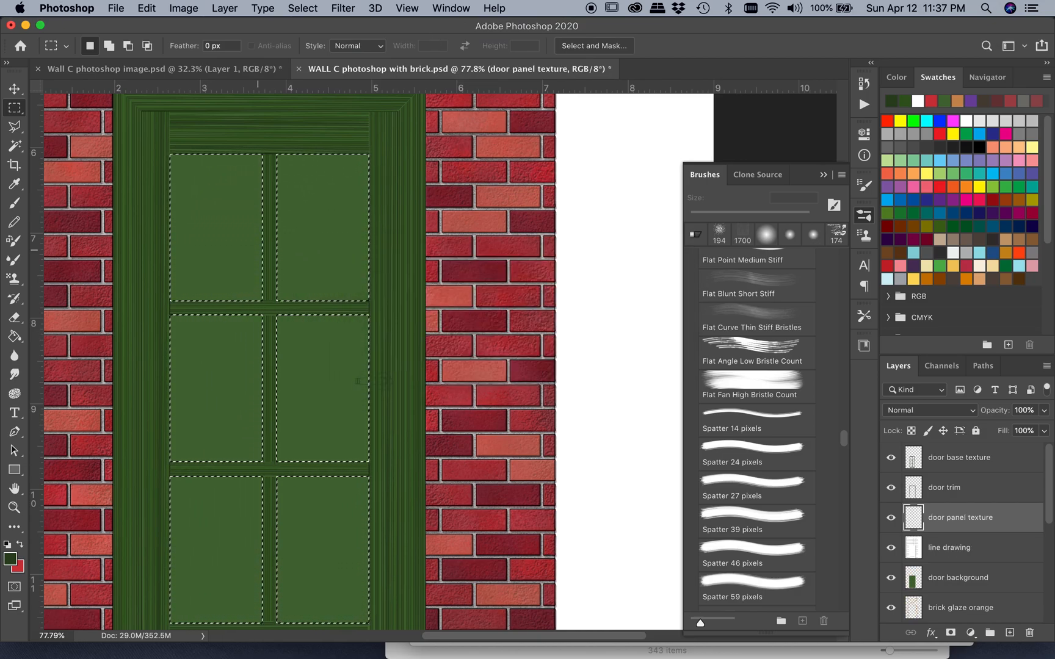
left_click_drag(1006, 520, 1002, 455)
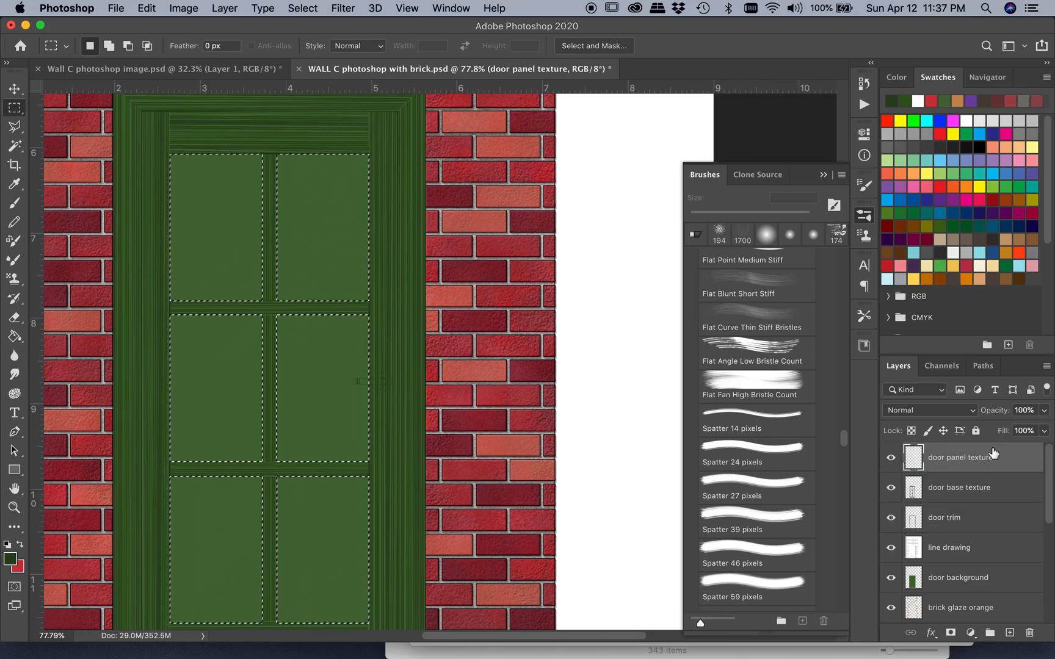
Paint vertical wood grain down the six selected panels in the lighter dark green with the 47 px bristle brush
scroll(282, 440, "down", 2)
scroll(282, 441, "left", 1)
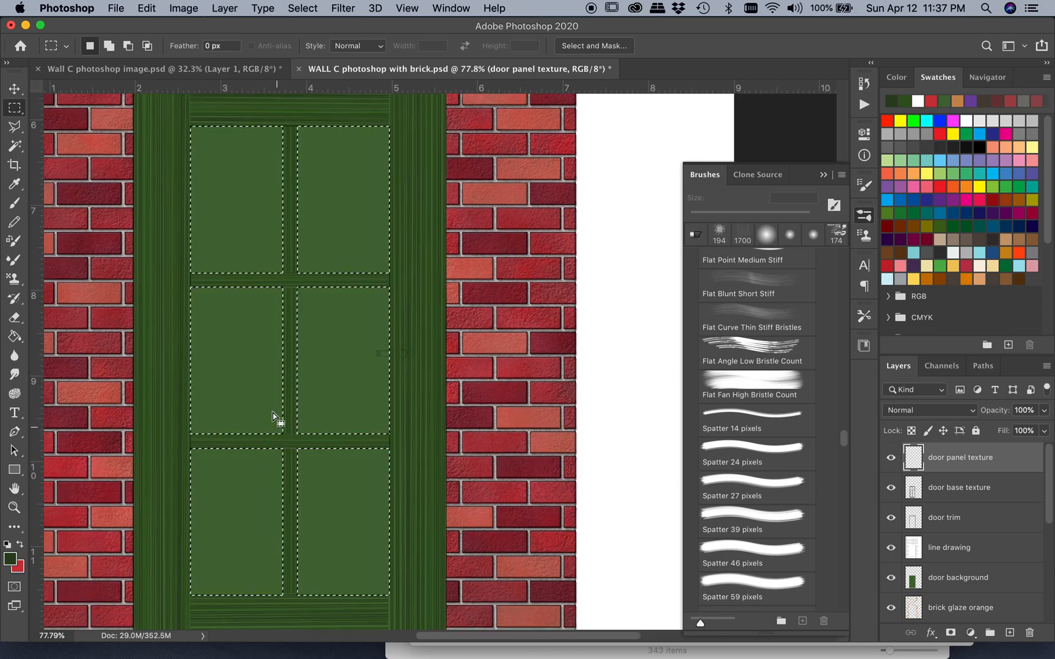
left_click(15, 204)
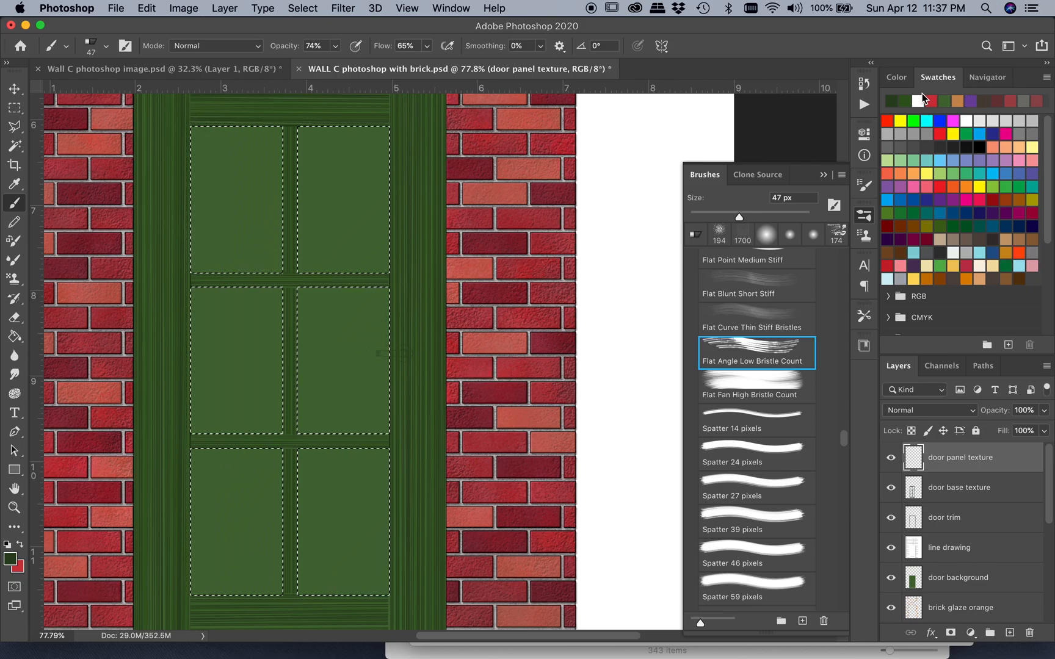
left_click_drag(200, 110, 198, 606)
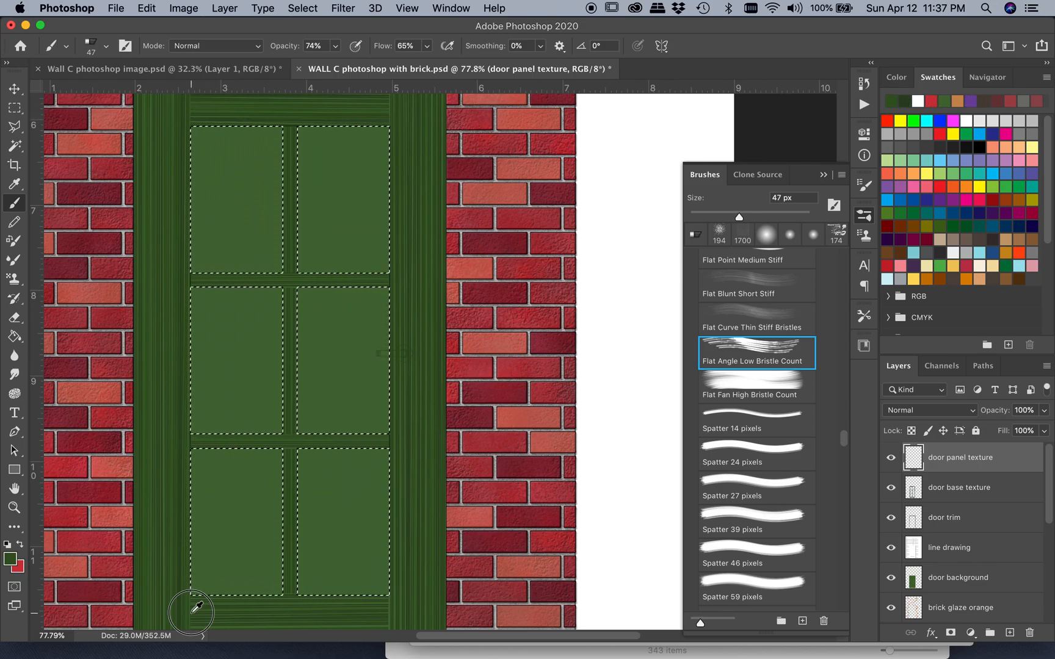
mouse_move(221, 111)
left_mouse_down()
mouse_move(228, 604)
mouse_move(251, 604)
left_mouse_up()
left_click_drag(266, 111, 280, 605)
mouse_move(310, 111)
left_mouse_down()
mouse_move(312, 607)
mouse_move(330, 604)
left_mouse_up()
mouse_move(351, 112)
left_mouse_down()
mouse_move(350, 604)
mouse_move(374, 605)
left_mouse_up()
Paint a second pass of vertical grain over the six panels in the darker green, and clear the selection
left_click(920, 99)
mouse_move(199, 111)
left_mouse_down()
mouse_move(203, 608)
mouse_move(235, 608)
left_mouse_up()
mouse_move(249, 111)
left_mouse_down()
mouse_move(263, 608)
mouse_move(299, 608)
left_mouse_up()
mouse_move(333, 112)
left_mouse_down()
mouse_move(335, 607)
mouse_move(356, 604)
left_mouse_up()
left_click_drag(375, 111, 372, 604)
left_click(302, 9)
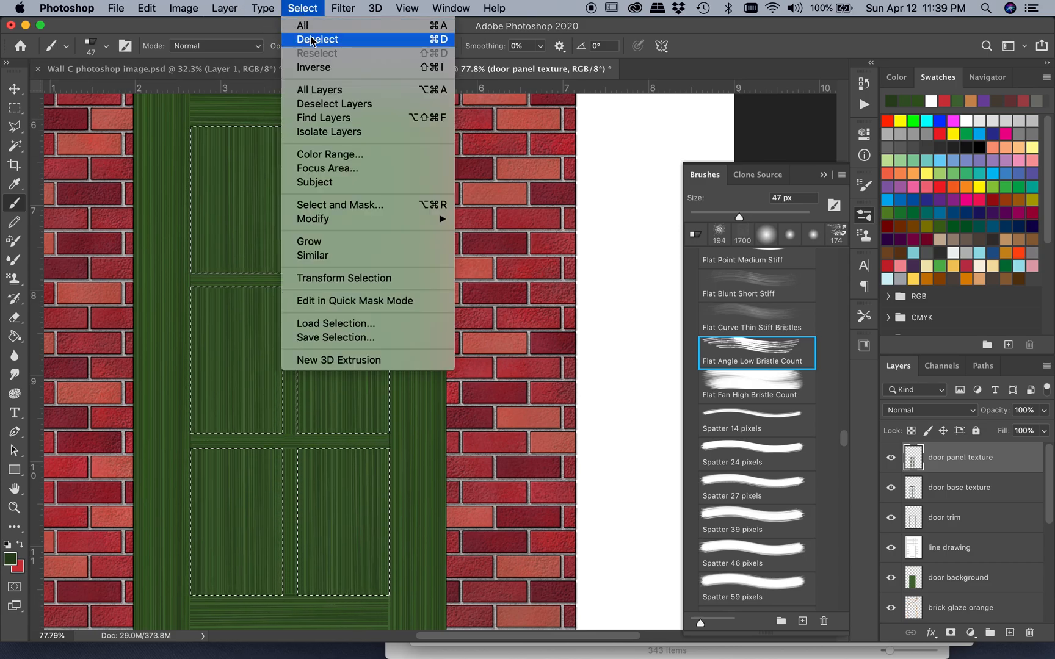
left_click(314, 38)
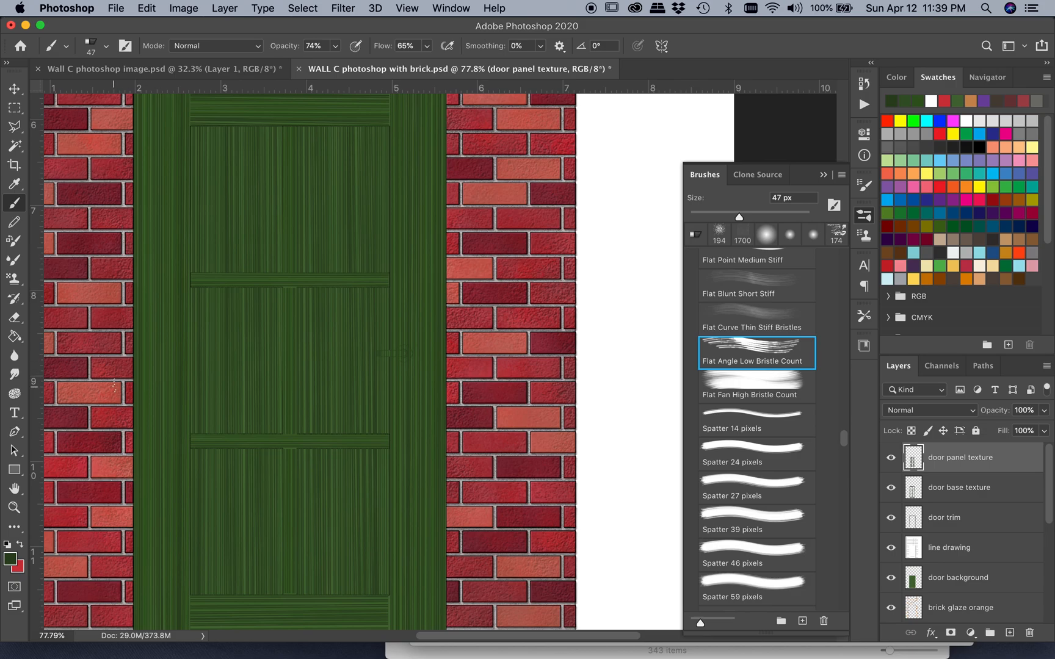
key("super+0")
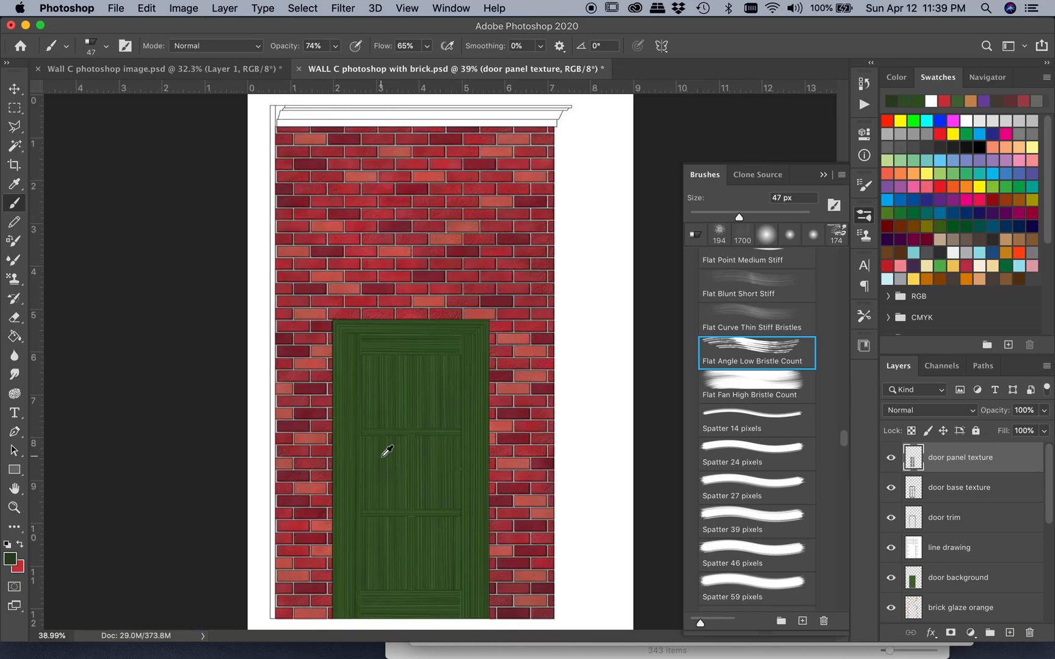
scroll(384, 447, "up", 2)
scroll(384, 448, "up", 1)
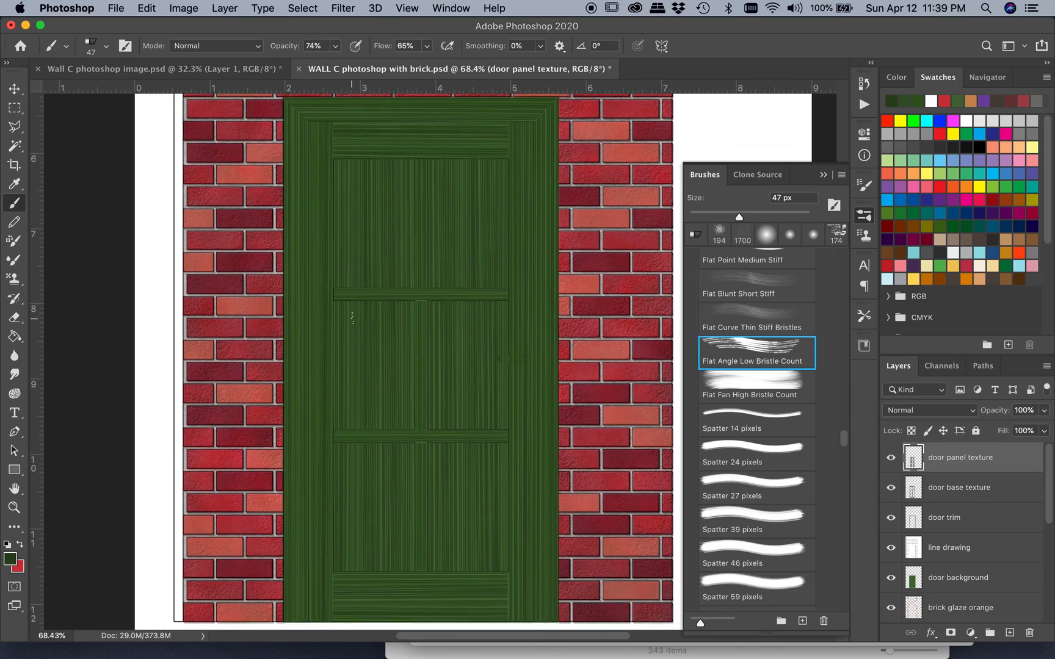